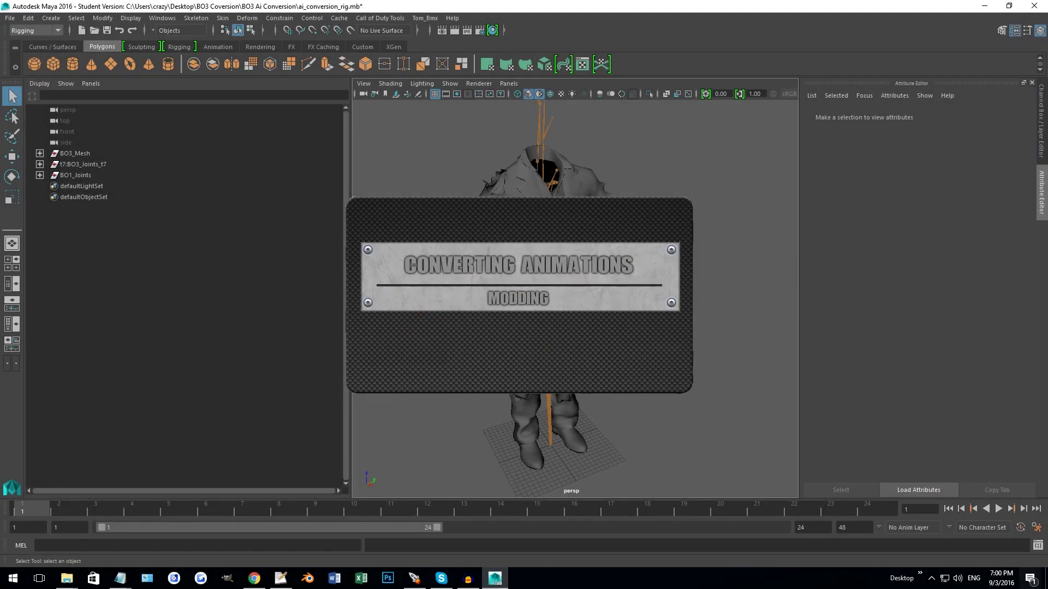
Examine the shaded character mesh and its protruding joints from several angles, both close up and at full height.
{"action": "left_click_drag", "start_coordinate": [716, 185], "coordinate": [851, 219], "text": "alt"}
{"action": "left_click_drag", "start_coordinate": [578, 218], "coordinate": [658, 219], "text": "alt"}
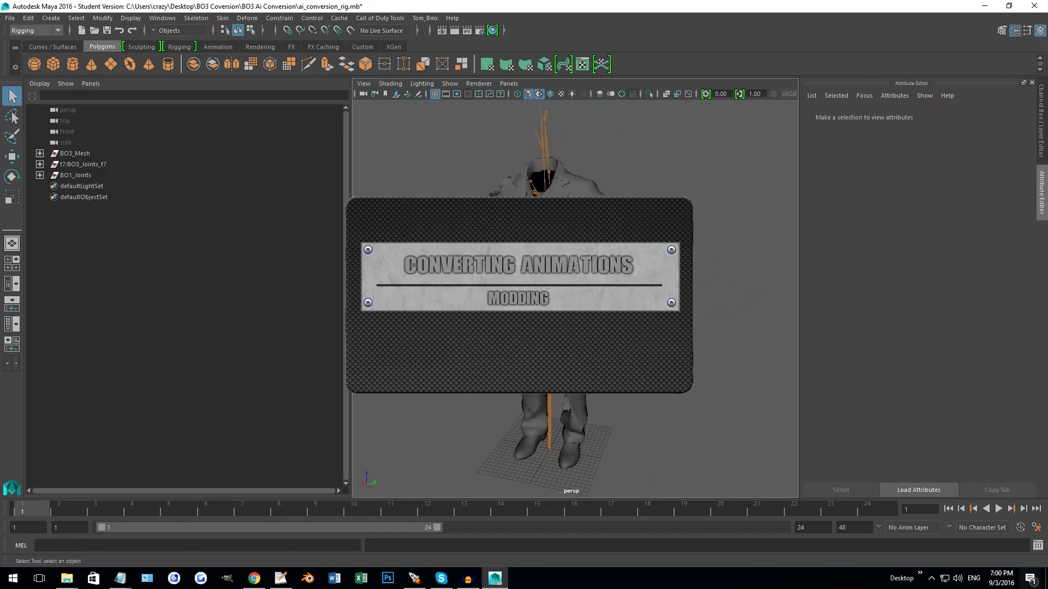
{"action": "middle_click_drag", "start_coordinate": [628, 220], "coordinate": [663, 219], "text": "alt"}
{"action": "left_click_drag", "start_coordinate": [663, 220], "coordinate": [647, 249], "text": "alt"}
{"action": "scroll", "coordinate": [589, 245], "scroll_direction": "up", "scroll_amount": 5}
{"action": "left_click_drag", "start_coordinate": [606, 220], "coordinate": [542, 300], "text": "alt"}
{"action": "left_click_drag", "start_coordinate": [628, 355], "coordinate": [655, 260], "text": "alt"}
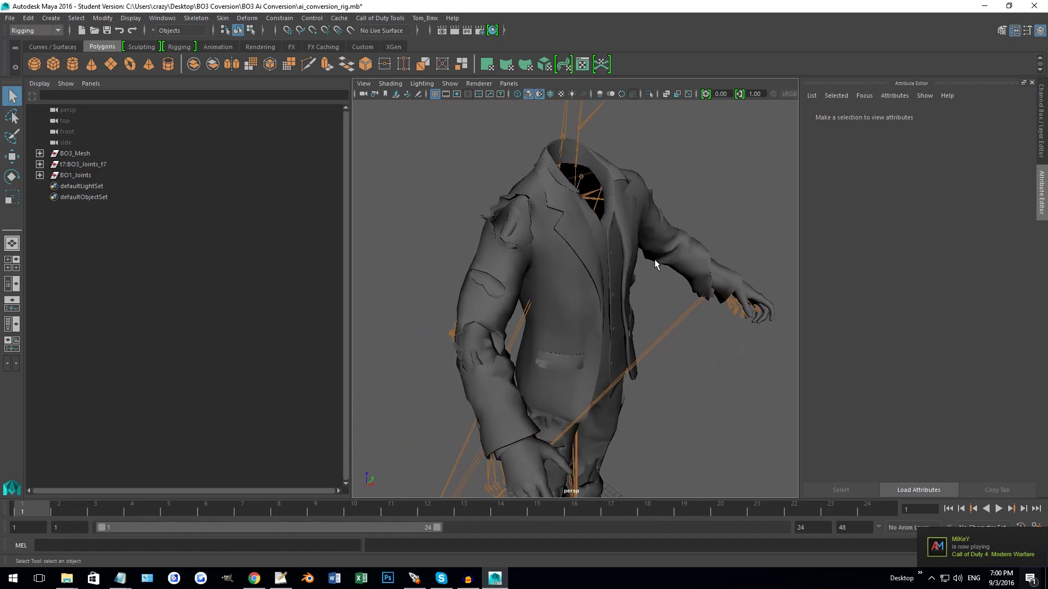
{"action": "left_click_drag", "start_coordinate": [449, 255], "coordinate": [473, 227], "text": "alt"}
{"action": "middle_click_drag", "start_coordinate": [473, 227], "coordinate": [532, 227], "text": "alt"}
{"action": "scroll", "coordinate": [532, 227], "scroll_direction": "down", "scroll_amount": 5}
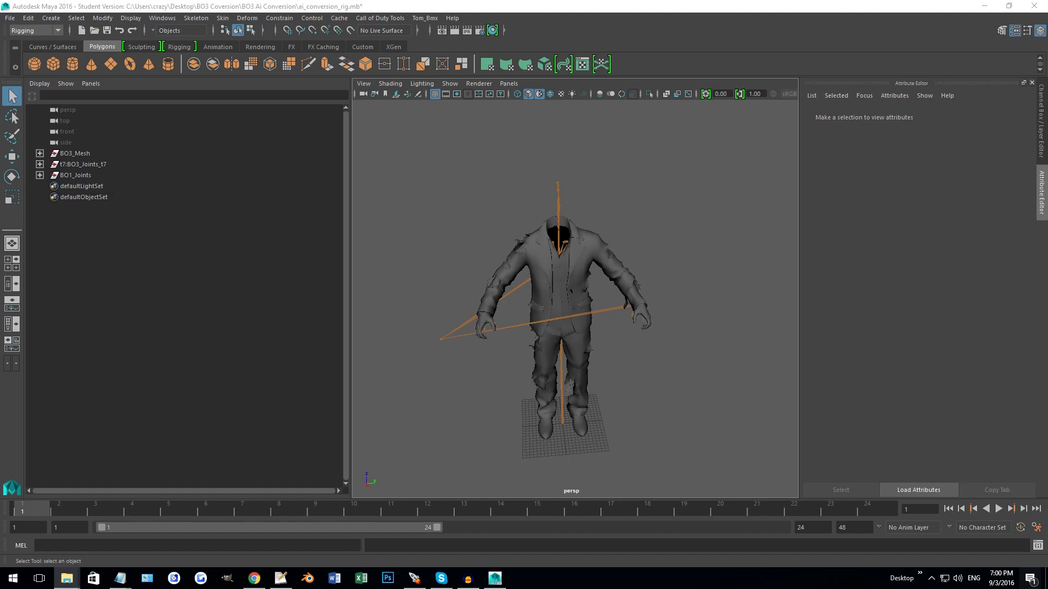
{"action": "left_click_drag", "start_coordinate": [588, 231], "coordinate": [591, 229], "text": "alt"}
Highlight the BO1_Joints group and switch the viewport to wireframe display to reveal its skeleton inside the mesh.
{"action": "left_click", "coordinate": [34, 176]}
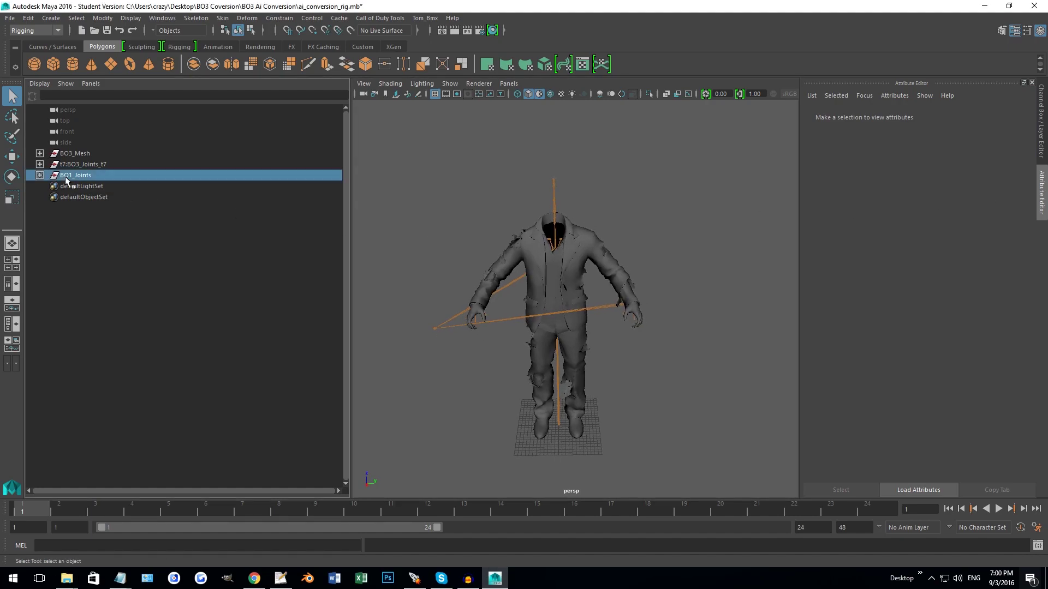
{"action": "key", "text": "4"}
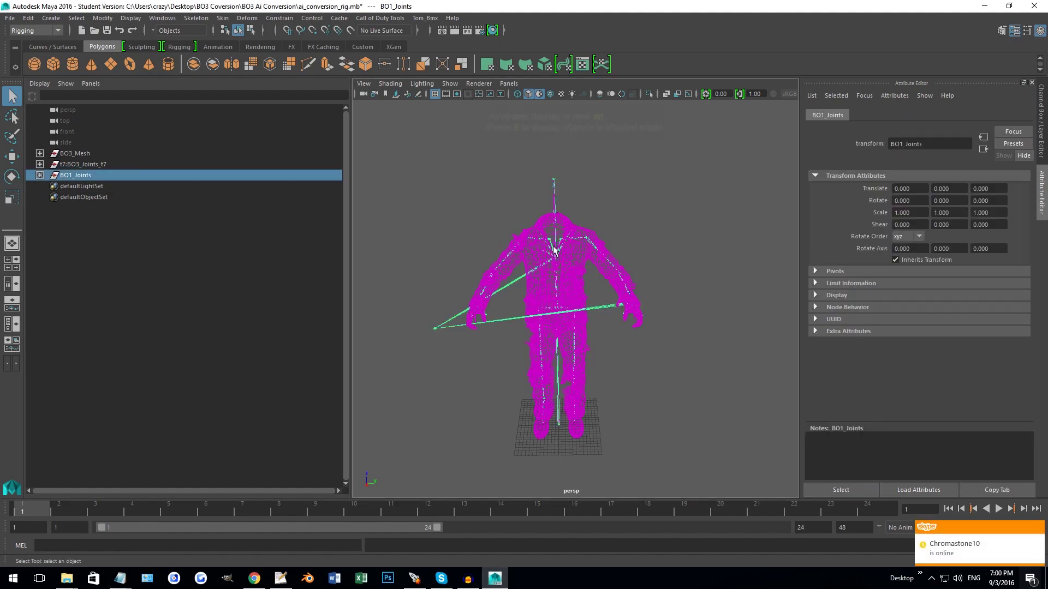
{"action": "left_click_drag", "start_coordinate": [624, 253], "coordinate": [513, 253], "text": "alt"}
Highlight the t7:BO3_Joints_t7 group and examine its arm and hand joints against the other skeleton.
{"action": "left_click", "coordinate": [91, 164]}
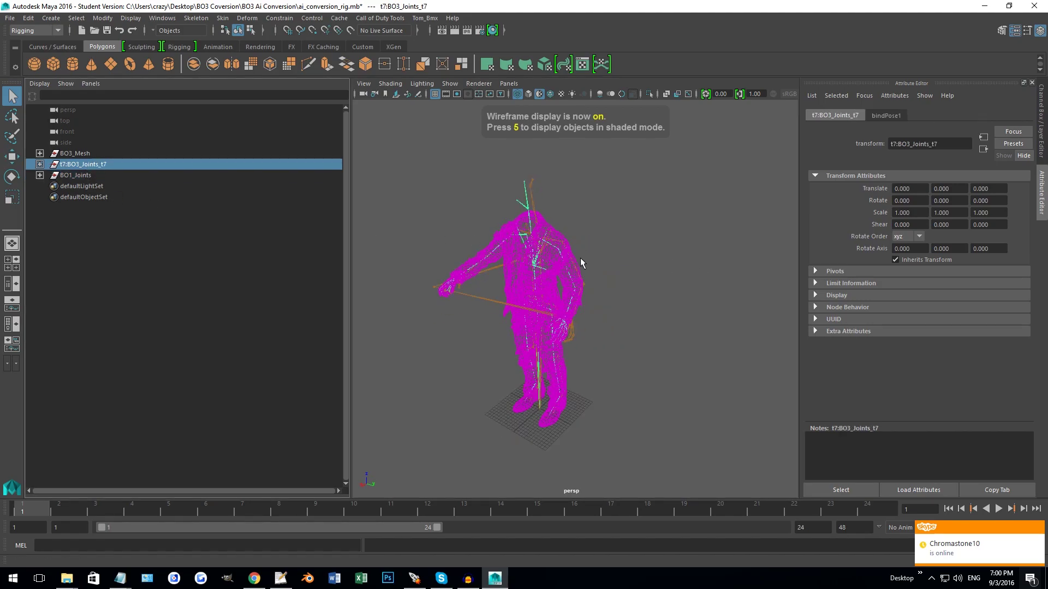
{"action": "scroll", "coordinate": [597, 261], "scroll_direction": "up", "scroll_amount": 5}
{"action": "middle_click_drag", "start_coordinate": [593, 271], "coordinate": [675, 284], "text": "alt"}
{"action": "left_click_drag", "start_coordinate": [679, 290], "coordinate": [618, 276], "text": "alt"}
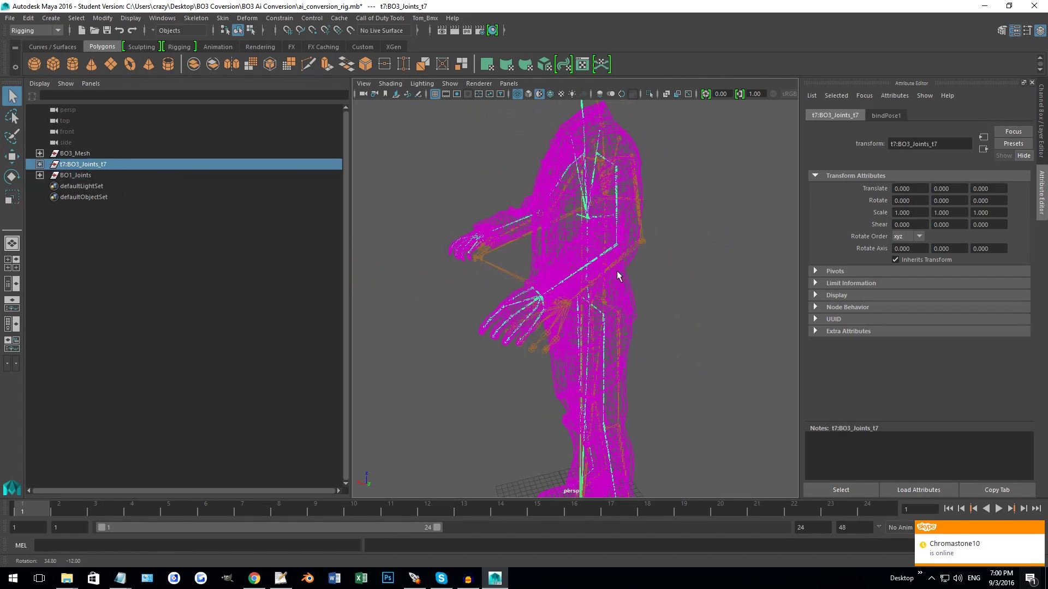
{"action": "scroll", "coordinate": [541, 322], "scroll_direction": "up", "scroll_amount": 8}
{"action": "middle_click_drag", "start_coordinate": [522, 316], "coordinate": [531, 346], "text": "alt"}
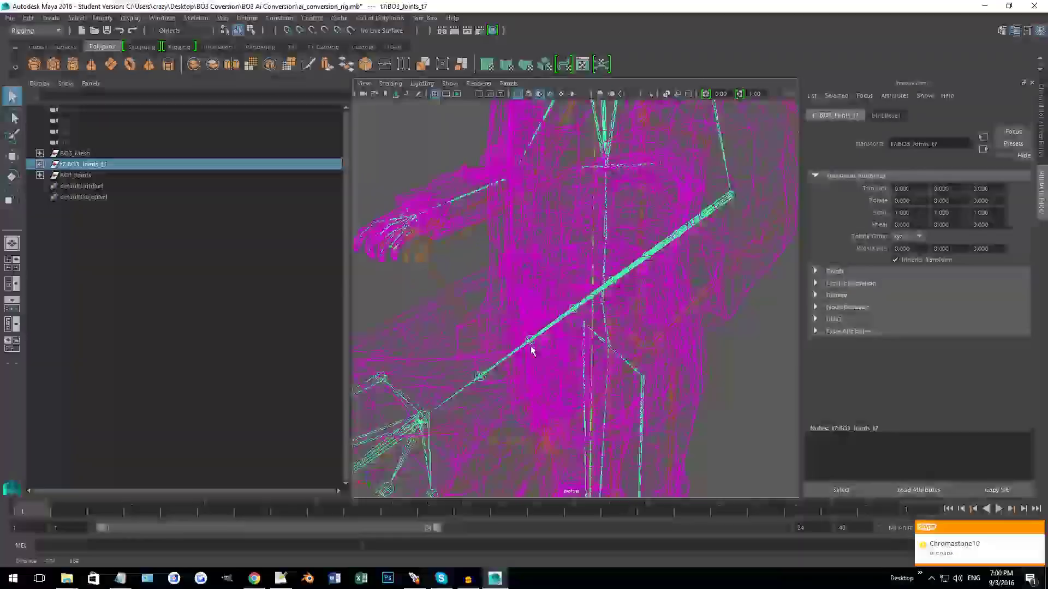
{"action": "scroll", "coordinate": [543, 345], "scroll_direction": "down", "scroll_amount": 10}
{"action": "scroll", "coordinate": [522, 316], "scroll_direction": "up", "scroll_amount": 6}
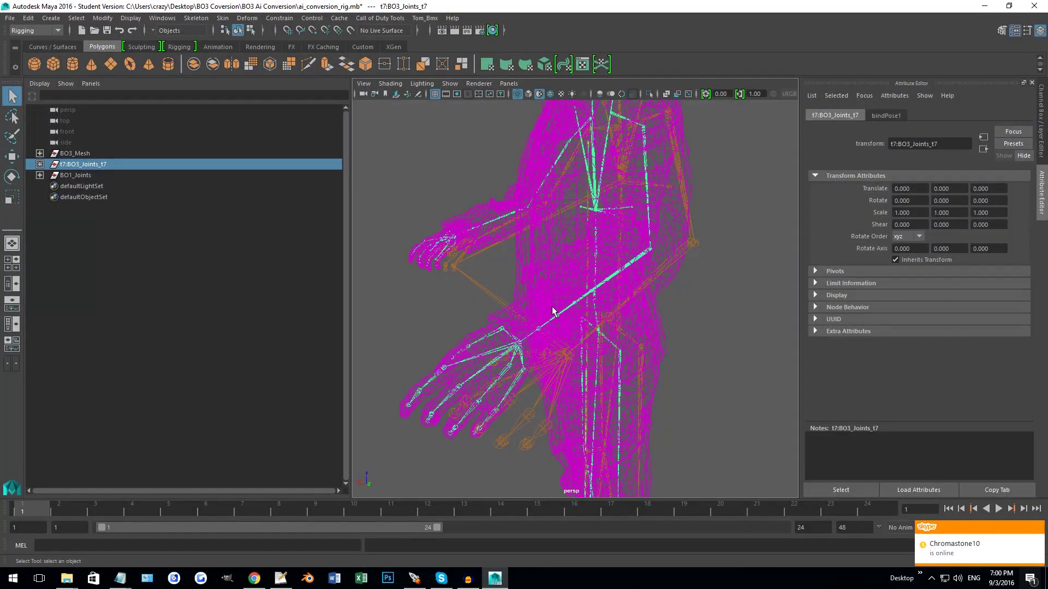
{"action": "left_click_drag", "start_coordinate": [507, 267], "coordinate": [623, 273], "text": "alt"}
{"action": "middle_click_drag", "start_coordinate": [694, 284], "coordinate": [589, 271], "text": "alt"}
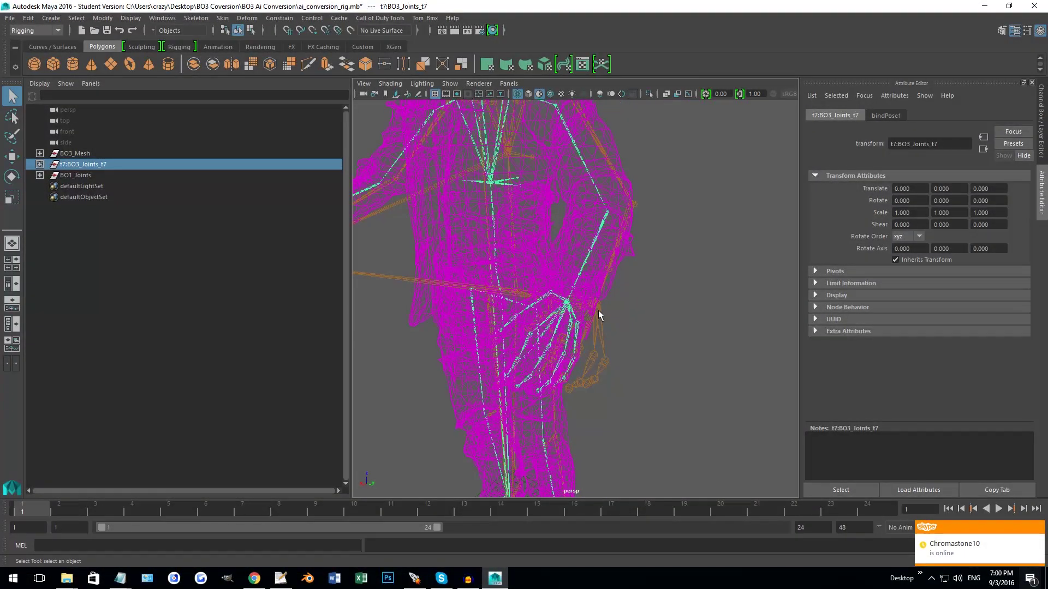
Expand the BO1_Joints hierarchy through tag_origin to j_mainroot's child joints, inspect j_hip_le on the model, and clear the selection.
{"action": "left_click", "coordinate": [77, 175]}
{"action": "left_click", "coordinate": [39, 176]}
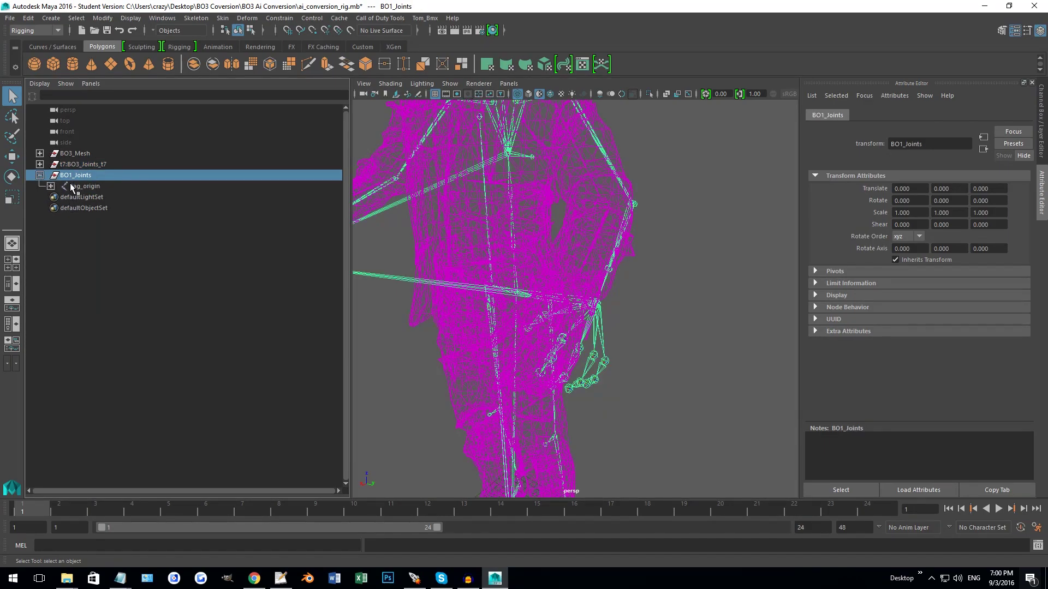
{"action": "left_click", "coordinate": [51, 186]}
{"action": "left_click", "coordinate": [61, 196]}
{"action": "left_click", "coordinate": [101, 208]}
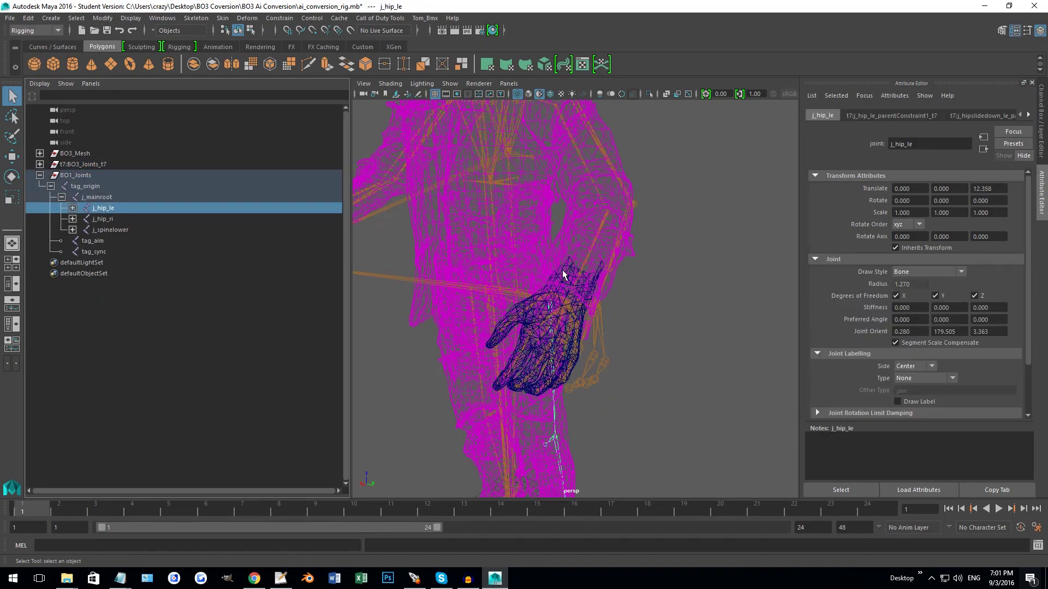
{"action": "scroll", "coordinate": [524, 270], "scroll_direction": "down", "scroll_amount": 5}
{"action": "left_click_drag", "start_coordinate": [558, 305], "coordinate": [627, 295], "text": "alt"}
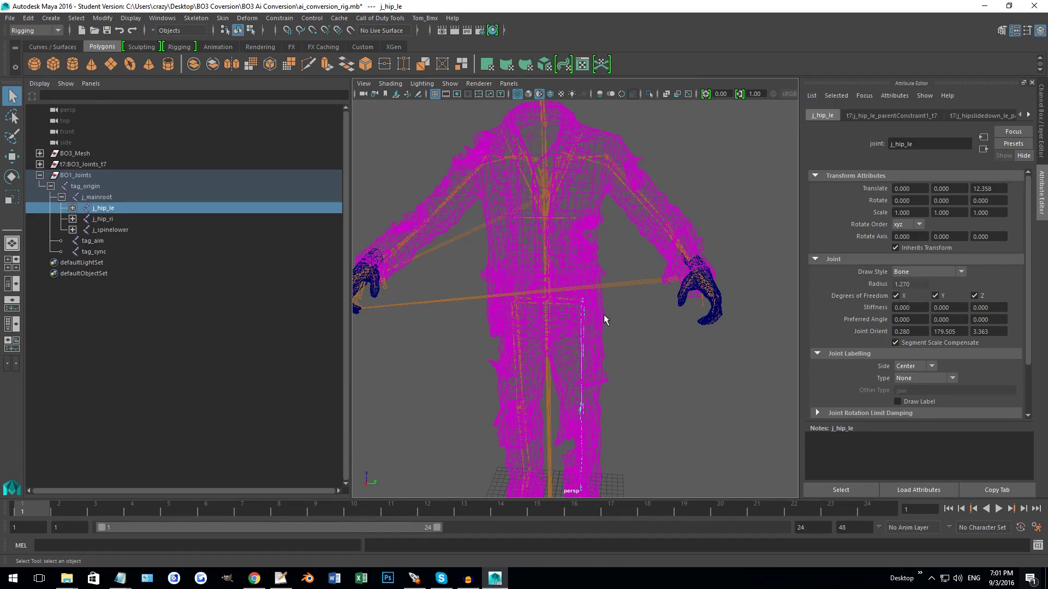
{"action": "left_click", "coordinate": [653, 325]}
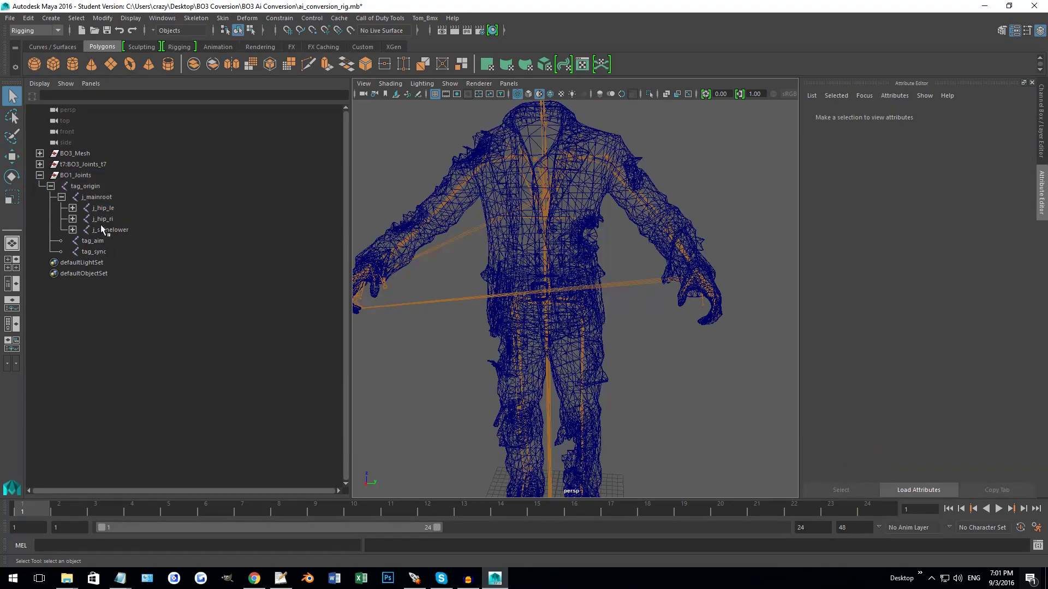
Test the leg binding by rotating the j_hip_le joint about 41 degrees around Y, undo the rotation, and deselect it.
{"action": "left_click", "coordinate": [104, 208]}
{"action": "key", "text": "e"}
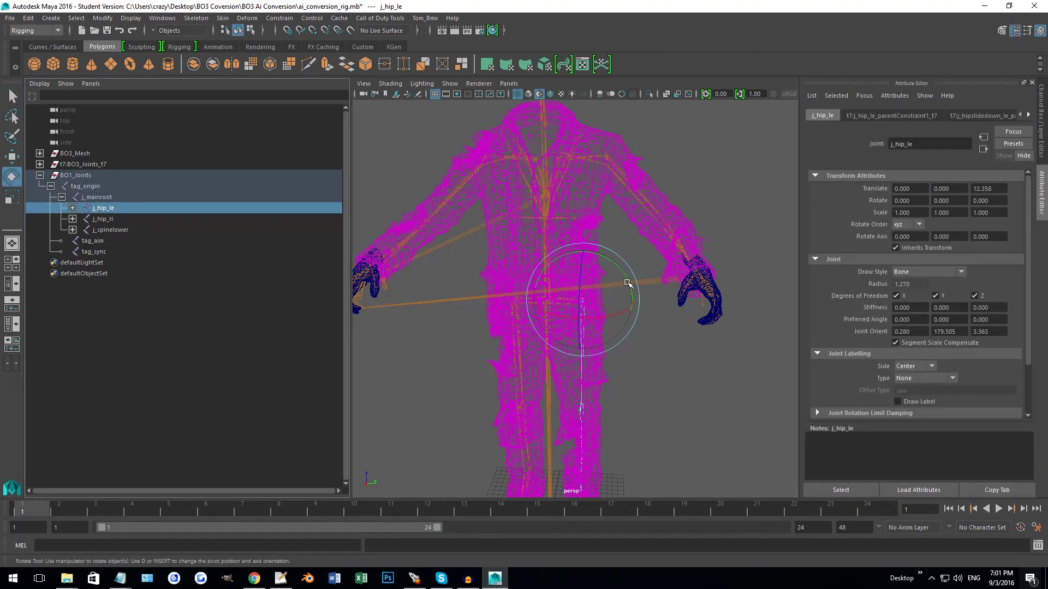
{"action": "mouse_move", "coordinate": [628, 283]}
{"action": "left_mouse_down"}
{"action": "mouse_move", "coordinate": [614, 263]}
{"action": "mouse_move", "coordinate": [625, 280]}
{"action": "mouse_move", "coordinate": [606, 297]}
{"action": "mouse_move", "coordinate": [617, 279]}
{"action": "left_mouse_up"}
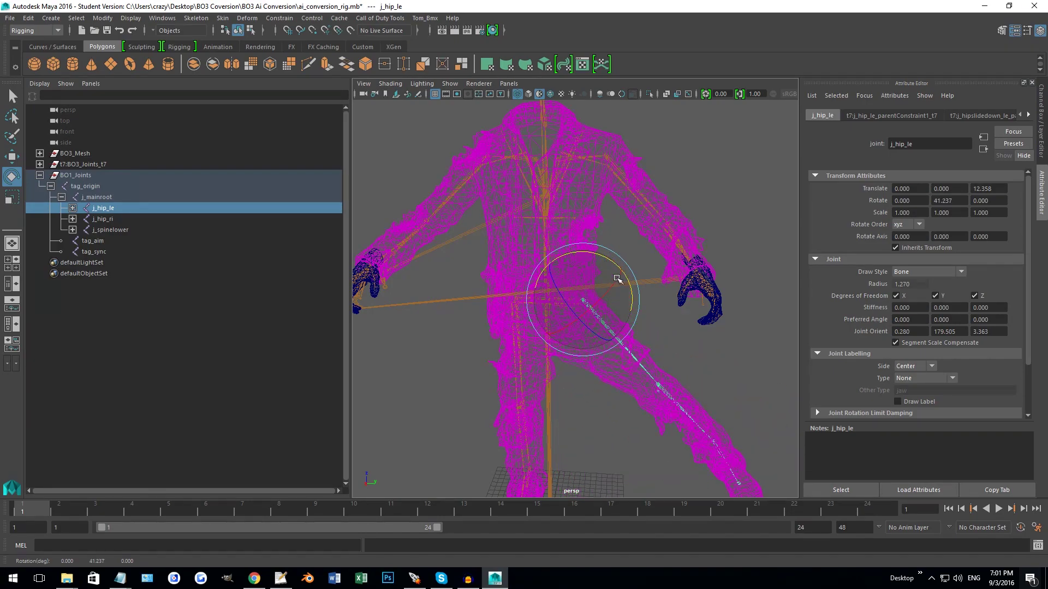
{"action": "key", "text": "ctrl+z"}
{"action": "left_click", "coordinate": [695, 193]}
Examine the wireframe character and the alignment of its two skeletons from the front and side.
{"action": "left_click_drag", "start_coordinate": [695, 194], "coordinate": [627, 253], "text": "alt"}
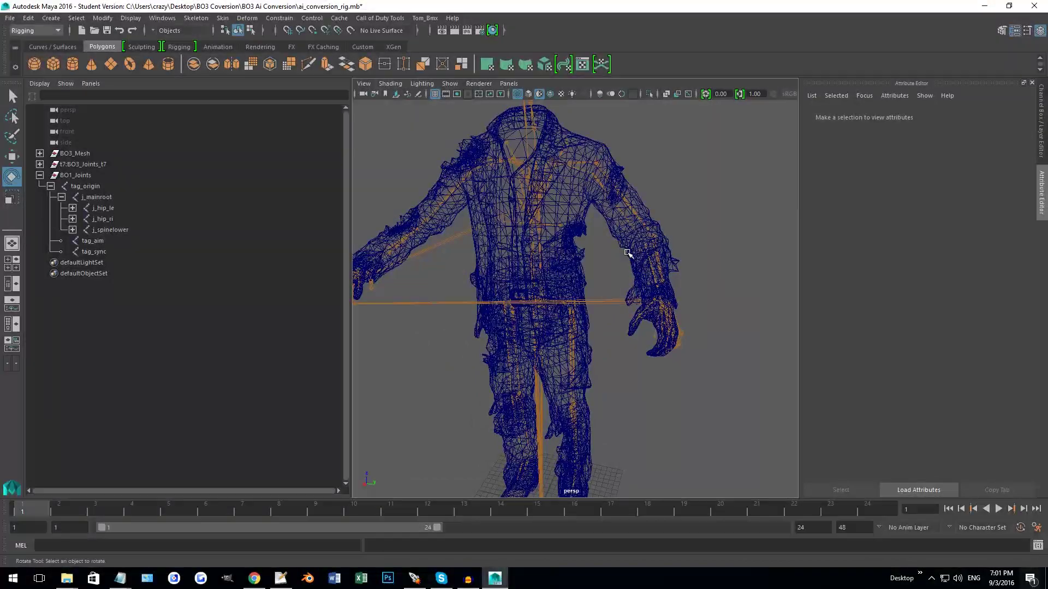
{"action": "scroll", "coordinate": [627, 252], "scroll_direction": "down", "scroll_amount": 3}
{"action": "middle_click_drag", "start_coordinate": [628, 253], "coordinate": [657, 249], "text": "alt"}
{"action": "mouse_move", "coordinate": [619, 252]}
{"action": "left_mouse_down", "text": "alt"}
{"action": "mouse_move", "coordinate": [606, 264]}
{"action": "mouse_move", "coordinate": [616, 250]}
{"action": "left_mouse_up", "text": "alt"}
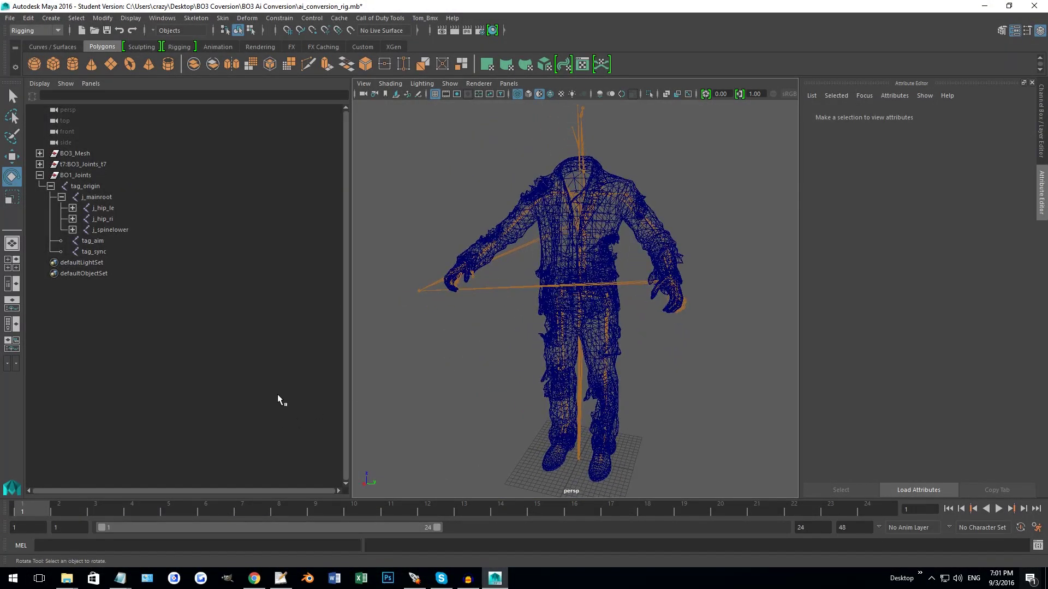
{"action": "mouse_move", "coordinate": [479, 187]}
{"action": "left_mouse_down", "text": "alt"}
{"action": "mouse_move", "coordinate": [545, 215]}
{"action": "mouse_move", "coordinate": [533, 203]}
{"action": "mouse_move", "coordinate": [479, 200]}
{"action": "left_mouse_up", "text": "alt"}
{"action": "left_click_drag", "start_coordinate": [679, 335], "coordinate": [632, 288], "text": "alt"}
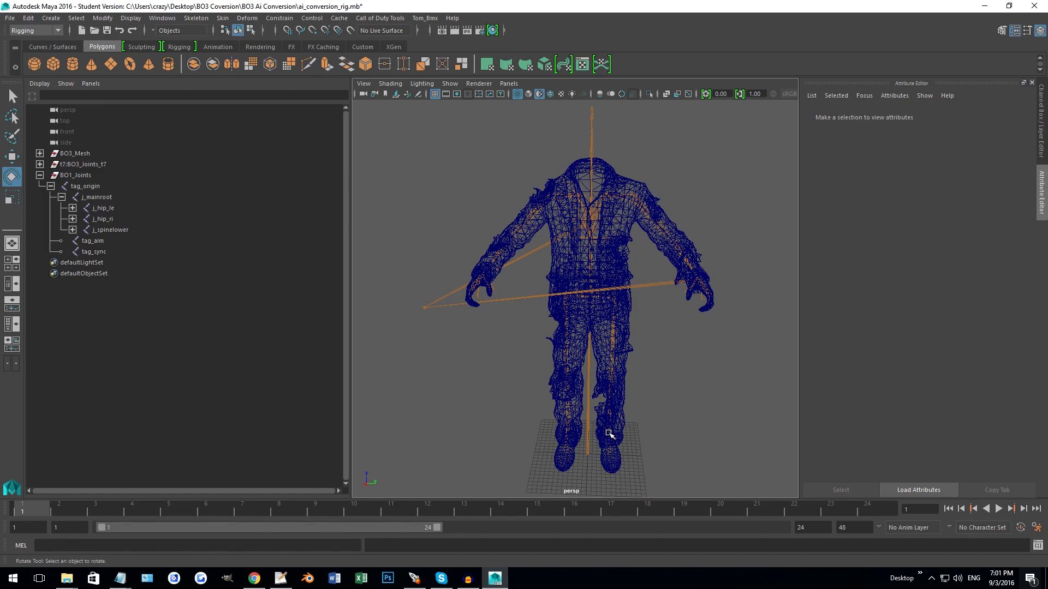
{"action": "left_click_drag", "start_coordinate": [625, 323], "coordinate": [589, 321], "text": "alt"}
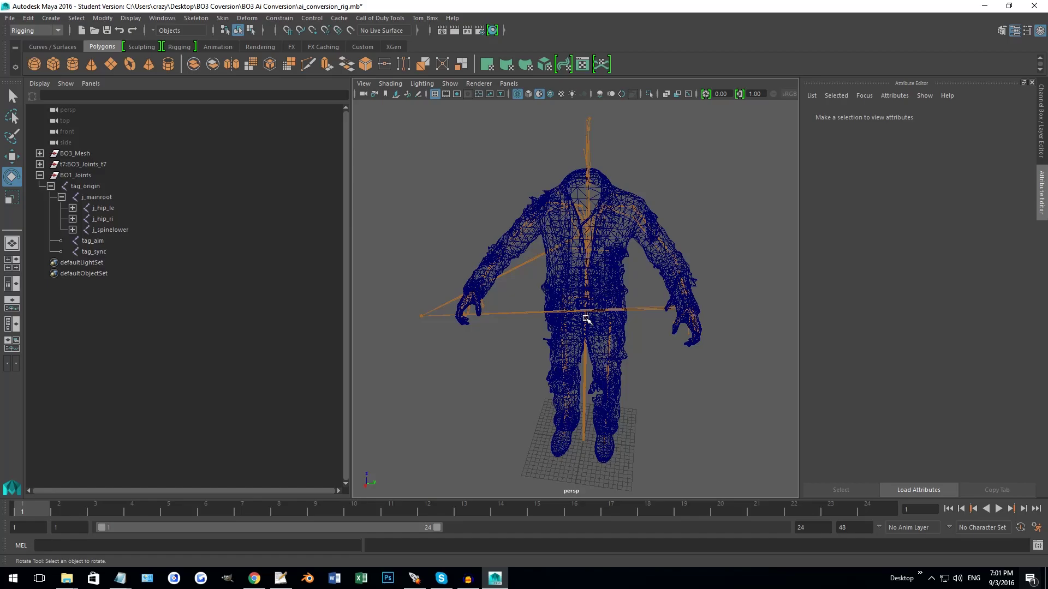
{"action": "left_click_drag", "start_coordinate": [703, 269], "coordinate": [640, 311], "text": "alt"}
{"action": "left_click", "coordinate": [100, 212]}
{"action": "key", "text": "ctrl+z"}
{"action": "left_click", "coordinate": [655, 271]}
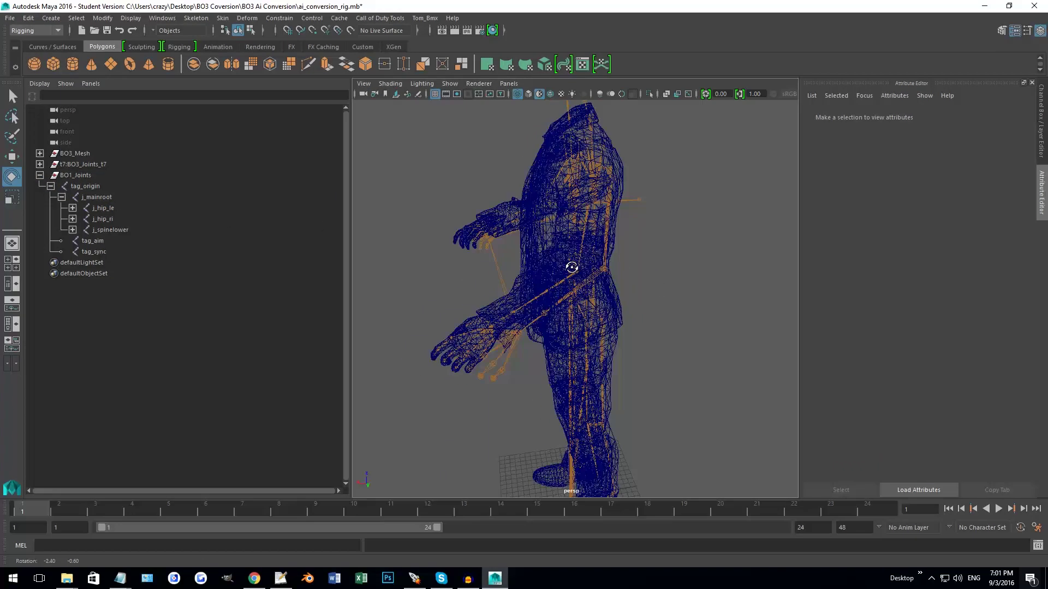
{"action": "mouse_move", "coordinate": [569, 269]}
{"action": "left_mouse_down", "text": "alt"}
{"action": "mouse_move", "coordinate": [628, 264]}
{"action": "mouse_move", "coordinate": [511, 271]}
{"action": "mouse_move", "coordinate": [531, 276]}
{"action": "mouse_move", "coordinate": [536, 232]}
{"action": "mouse_move", "coordinate": [620, 265]}
{"action": "mouse_move", "coordinate": [569, 265]}
{"action": "left_mouse_up", "text": "alt"}
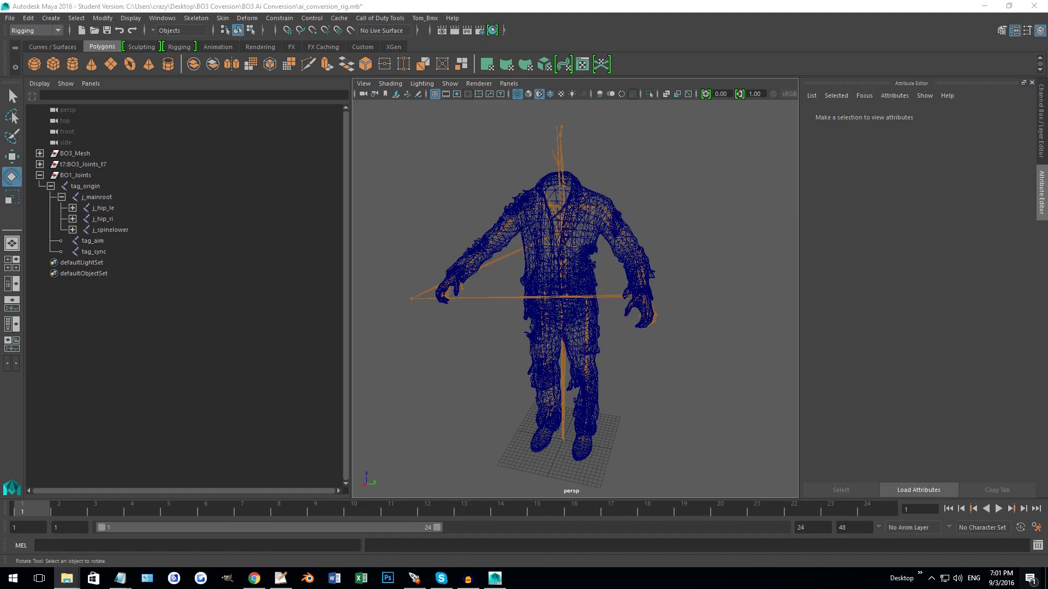
Open the rig's readme.txt in Notepad, review the credits entry for the conversion rig mel scripts, and close the file.
{"action": "key", "text": "Return"}
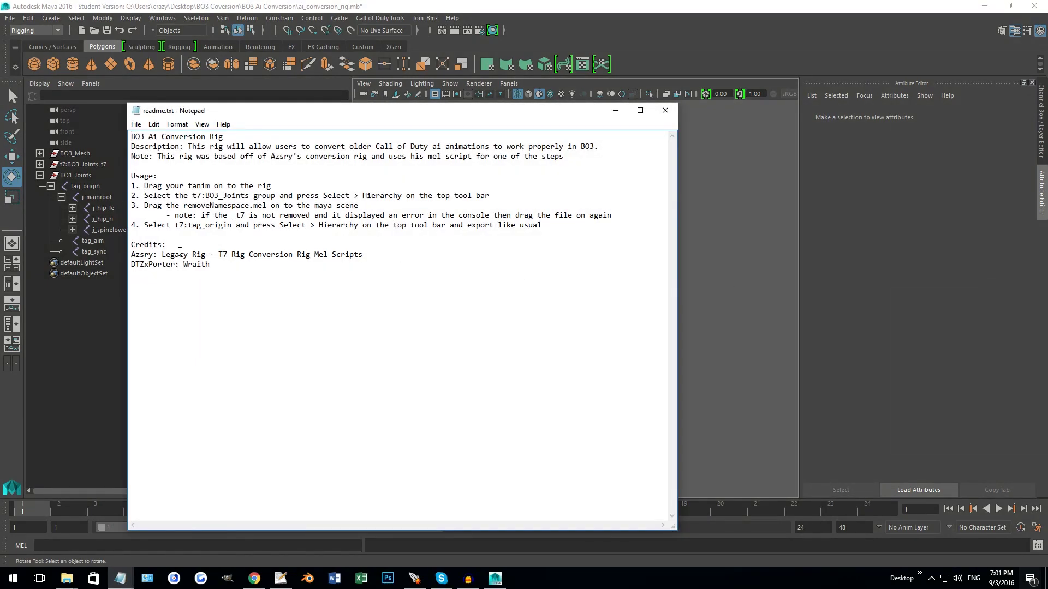
{"action": "double_click", "coordinate": [145, 254]}
{"action": "left_click_drag", "start_coordinate": [364, 254], "coordinate": [219, 249]}
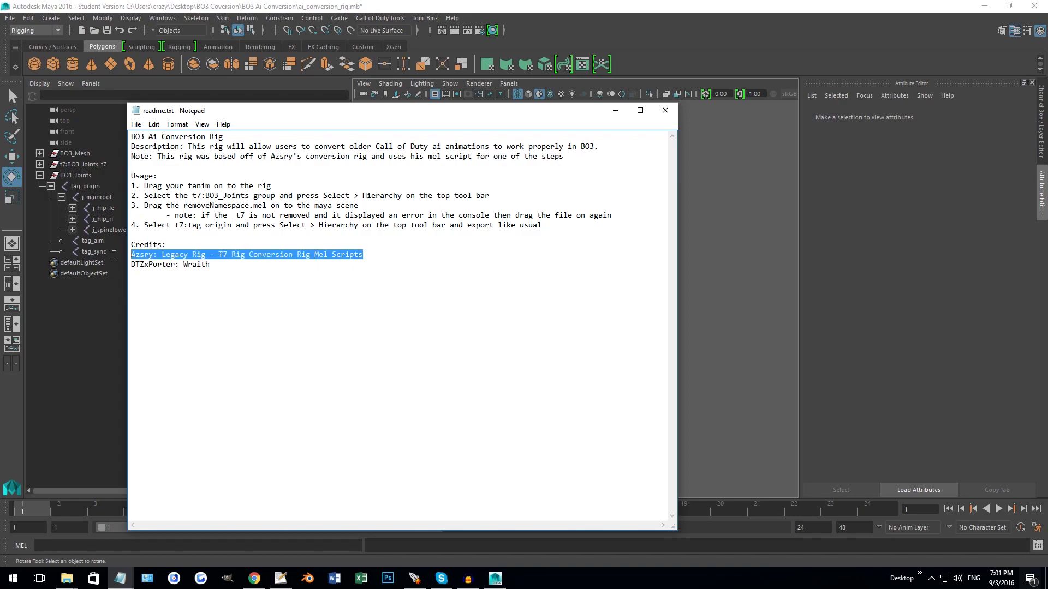
{"action": "left_click", "coordinate": [251, 255]}
{"action": "left_click_drag", "start_coordinate": [362, 254], "coordinate": [309, 259]}
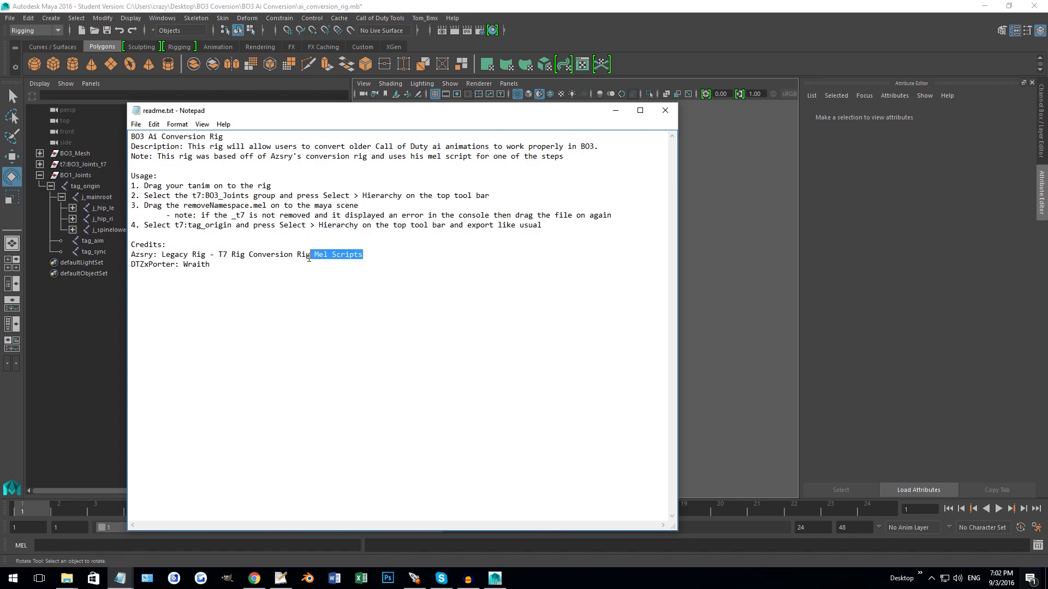
{"action": "left_click", "coordinate": [665, 111]}
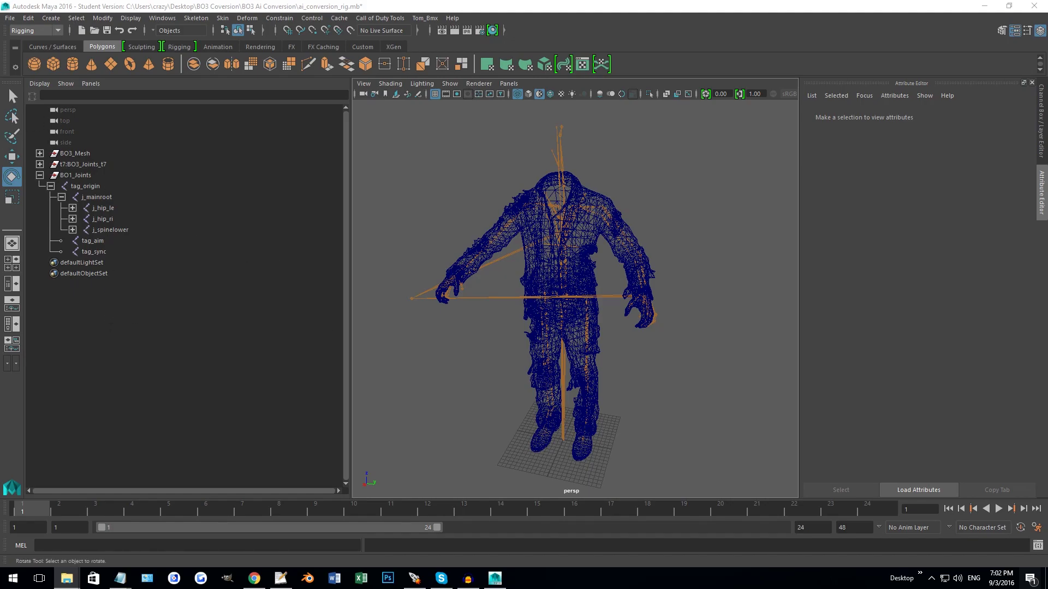
Reopen readme.txt, review the four usage instructions for the conversion rig, and close it.
{"action": "key", "text": "alt+Tab"}
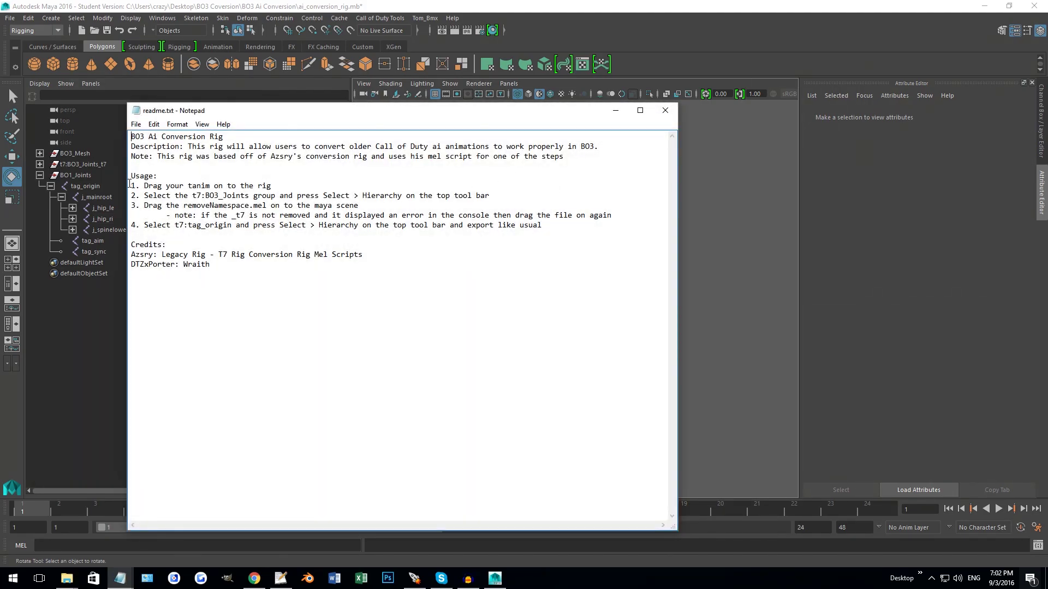
{"action": "left_click_drag", "start_coordinate": [131, 185], "coordinate": [485, 233]}
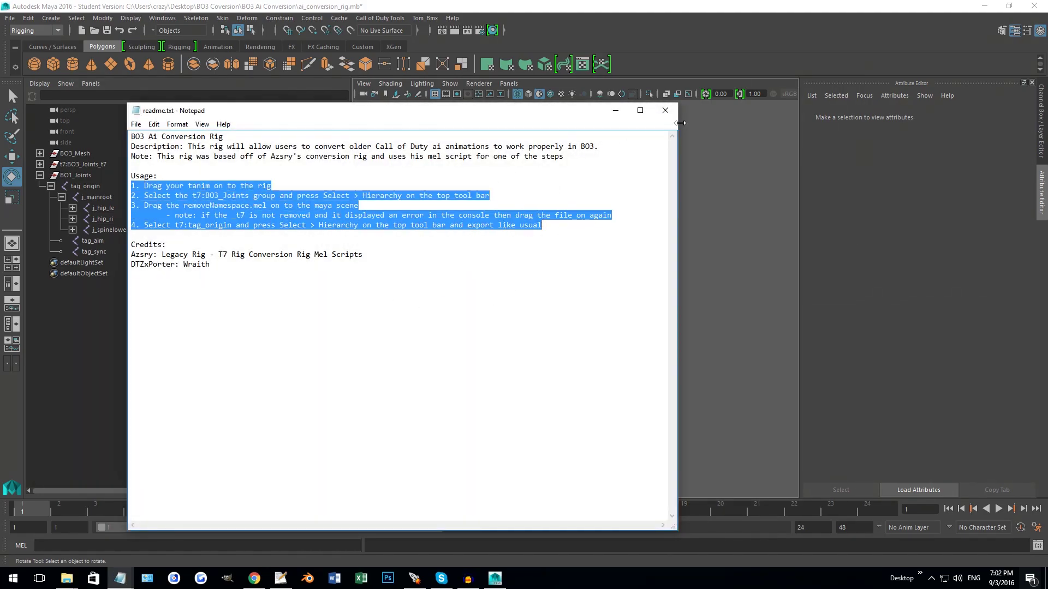
{"action": "left_click", "coordinate": [665, 110]}
Import the ai_zombie_fast_sprint_01.tanim animation onto the rig from the ai_zombie search results in File Explorer.
{"action": "left_click_drag", "start_coordinate": [680, 180], "coordinate": [629, 184], "text": "alt"}
{"action": "key", "text": "super+e"}
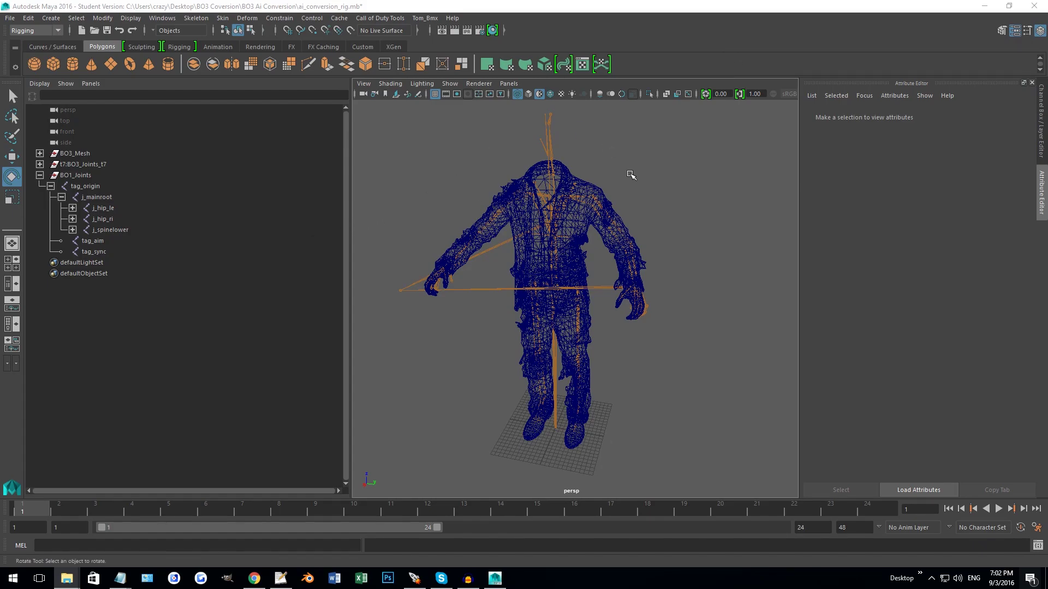
{"action": "mouse_move", "coordinate": [632, 175]}
{"action": "left_mouse_down", "text": "alt"}
{"action": "mouse_move", "coordinate": [645, 164]}
{"action": "mouse_move", "coordinate": [702, 164]}
{"action": "mouse_move", "coordinate": [635, 174]}
{"action": "left_mouse_up", "text": "alt"}
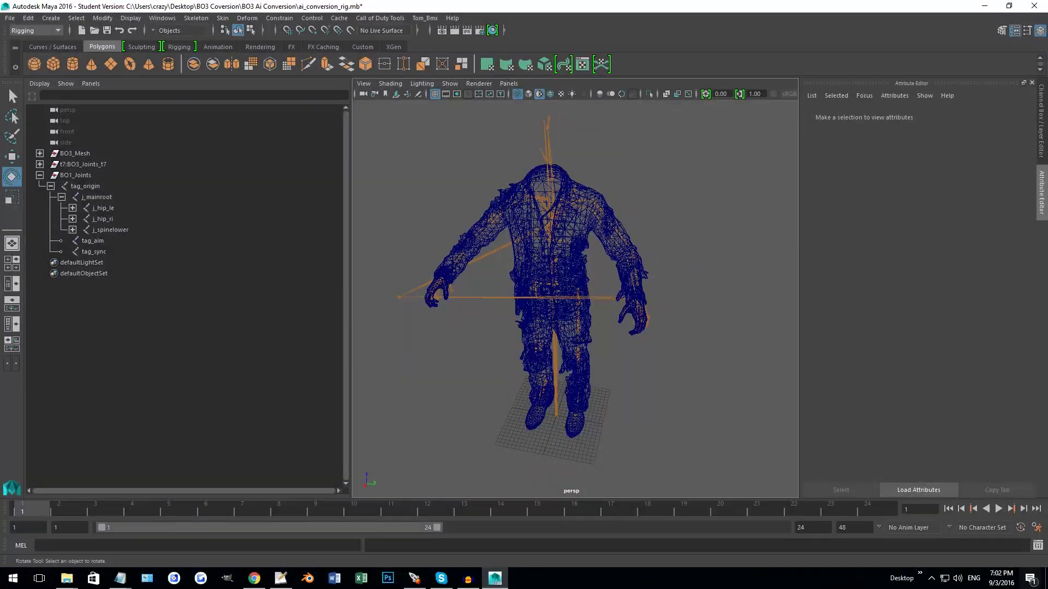
{"action": "left_click_drag", "start_coordinate": [1047, 149], "coordinate": [734, 91]}
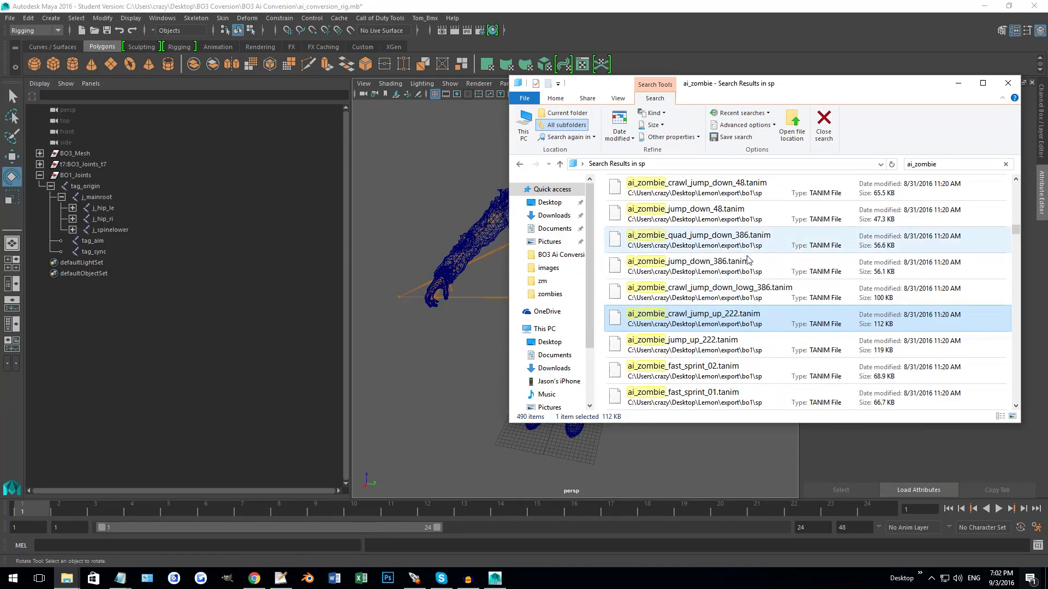
{"action": "left_click_drag", "start_coordinate": [618, 302], "coordinate": [718, 321]}
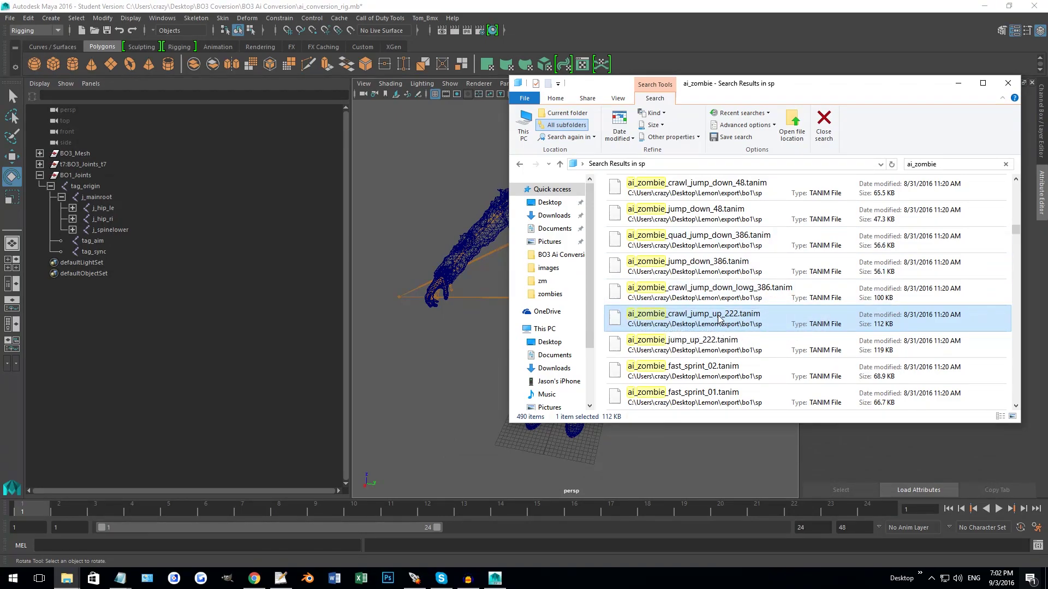
{"action": "scroll", "coordinate": [713, 318], "scroll_direction": "down", "scroll_amount": 1}
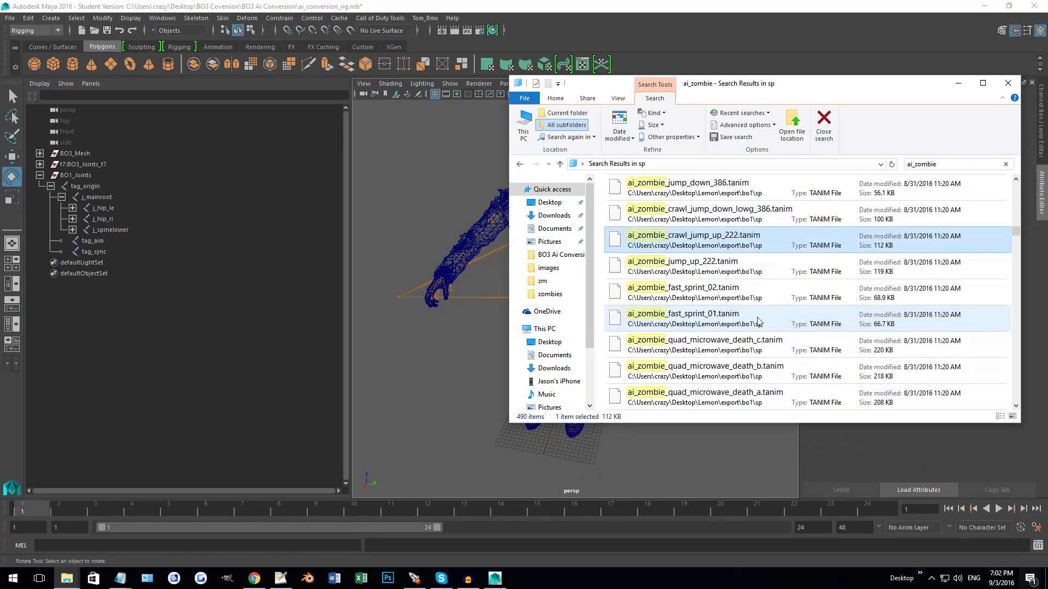
{"action": "left_click", "coordinate": [707, 322]}
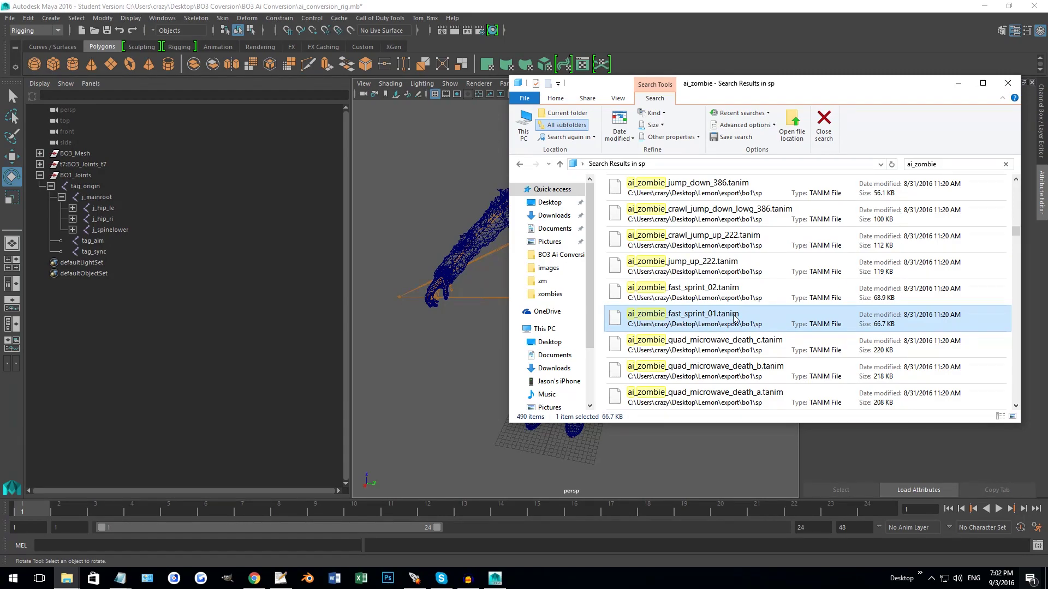
{"action": "left_click_drag", "start_coordinate": [713, 318], "coordinate": [435, 347]}
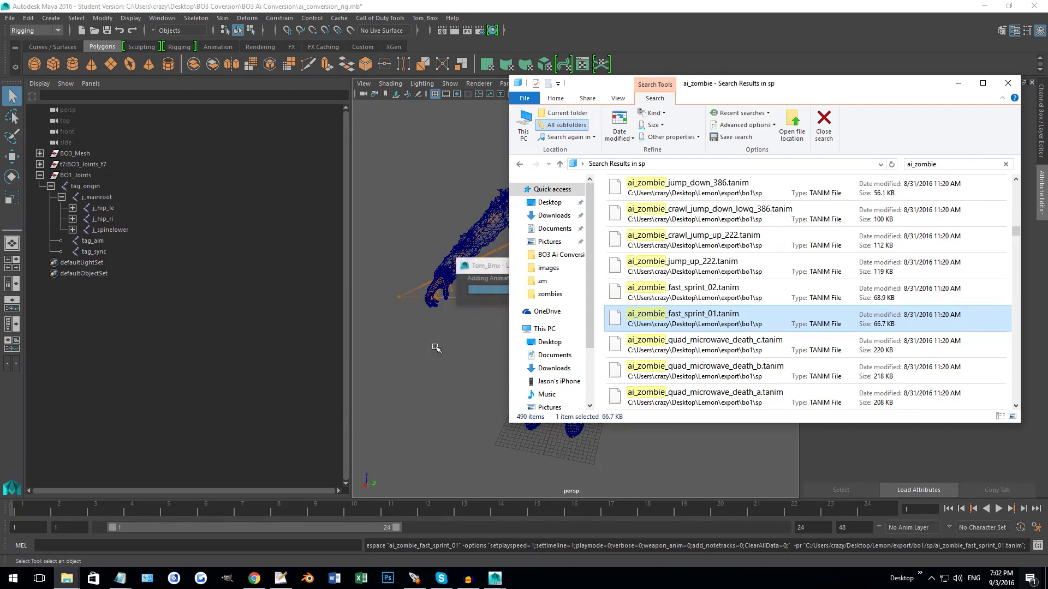
Inspect the imported sprint pose on the wireframe character from the front and side at frame 0.
{"action": "middle_click_drag", "start_coordinate": [435, 347], "coordinate": [470, 224], "text": "alt"}
{"action": "left_click_drag", "start_coordinate": [470, 224], "coordinate": [577, 295], "text": "alt"}
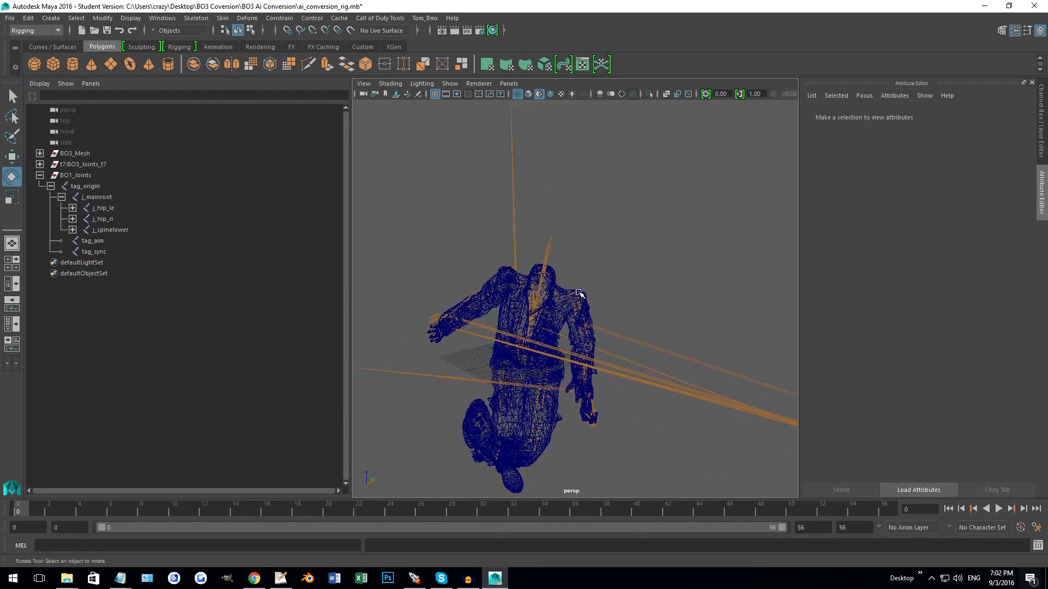
{"action": "middle_click_drag", "start_coordinate": [577, 295], "coordinate": [519, 241], "text": "alt"}
{"action": "left_click_drag", "start_coordinate": [519, 241], "coordinate": [574, 244], "text": "alt"}
{"action": "scroll", "coordinate": [579, 314], "scroll_direction": "down", "scroll_amount": 2}
{"action": "middle_click_drag", "start_coordinate": [544, 268], "coordinate": [495, 355], "text": "alt"}
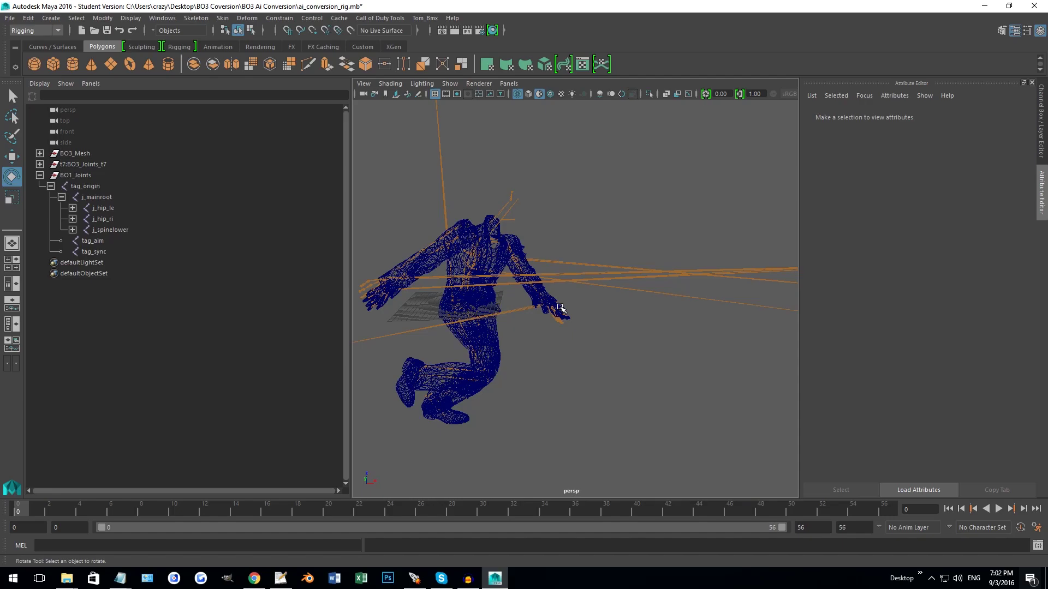
{"action": "mouse_move", "coordinate": [534, 302]}
{"action": "right_mouse_down", "text": "alt"}
{"action": "mouse_move", "coordinate": [532, 367]}
{"action": "mouse_move", "coordinate": [499, 346]}
{"action": "mouse_move", "coordinate": [555, 315]}
{"action": "mouse_move", "coordinate": [519, 398]}
{"action": "right_mouse_up", "text": "alt"}
Display the character shaded, play the imported sprint animation while viewing it from several sides, and stop playback.
{"action": "key", "text": "5"}
{"action": "left_click", "coordinate": [998, 509]}
{"action": "middle_click_drag", "start_coordinate": [703, 378], "coordinate": [442, 358], "text": "alt"}
{"action": "left_click_drag", "start_coordinate": [669, 339], "coordinate": [515, 332], "text": "alt"}
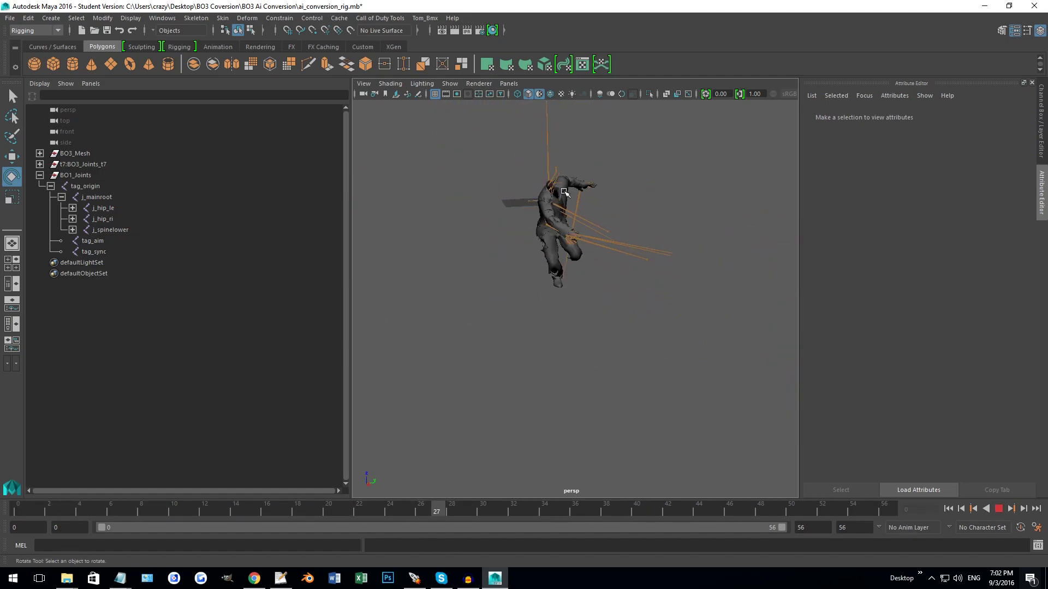
{"action": "left_click_drag", "start_coordinate": [606, 349], "coordinate": [541, 310], "text": "alt"}
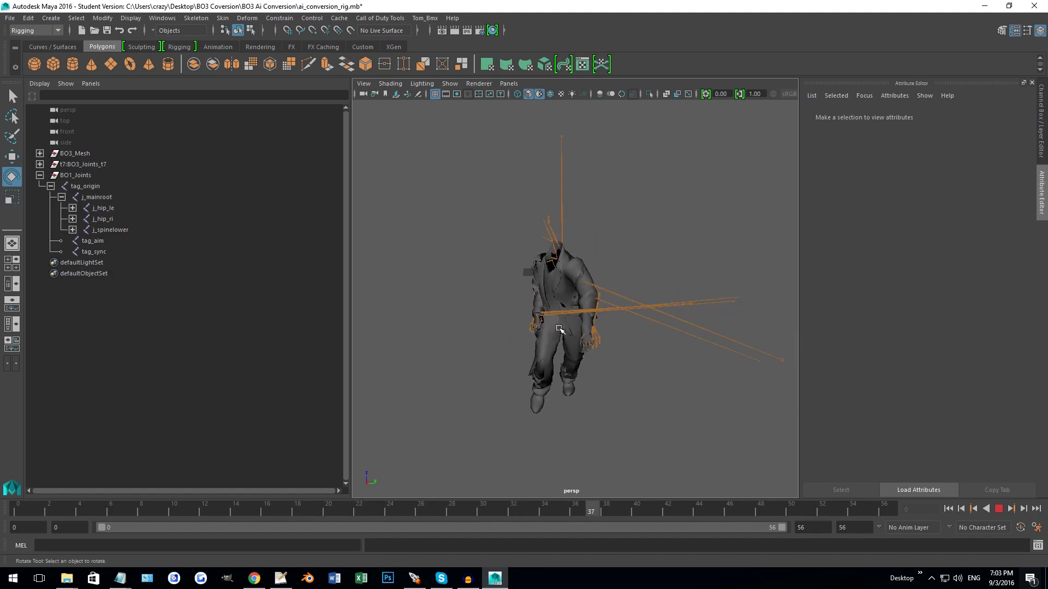
{"action": "left_click_drag", "start_coordinate": [530, 350], "coordinate": [589, 337], "text": "alt"}
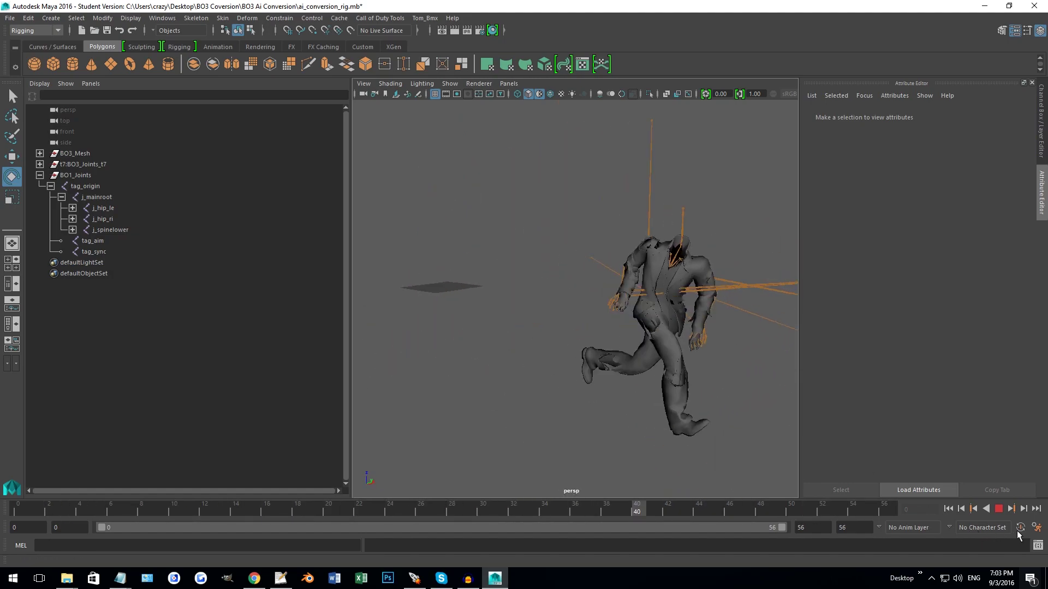
{"action": "left_click", "coordinate": [998, 509]}
Replay the sprint animation from its first frame and return to frame 0.
{"action": "left_click", "coordinate": [24, 516]}
{"action": "key", "text": "alt+v"}
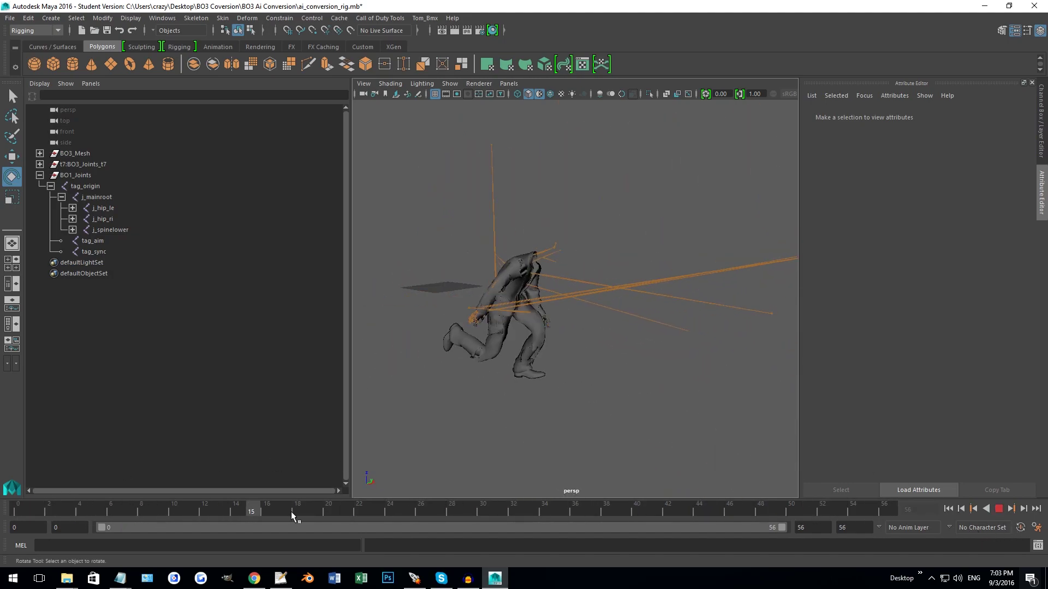
{"action": "key", "text": "alt+shift+v"}
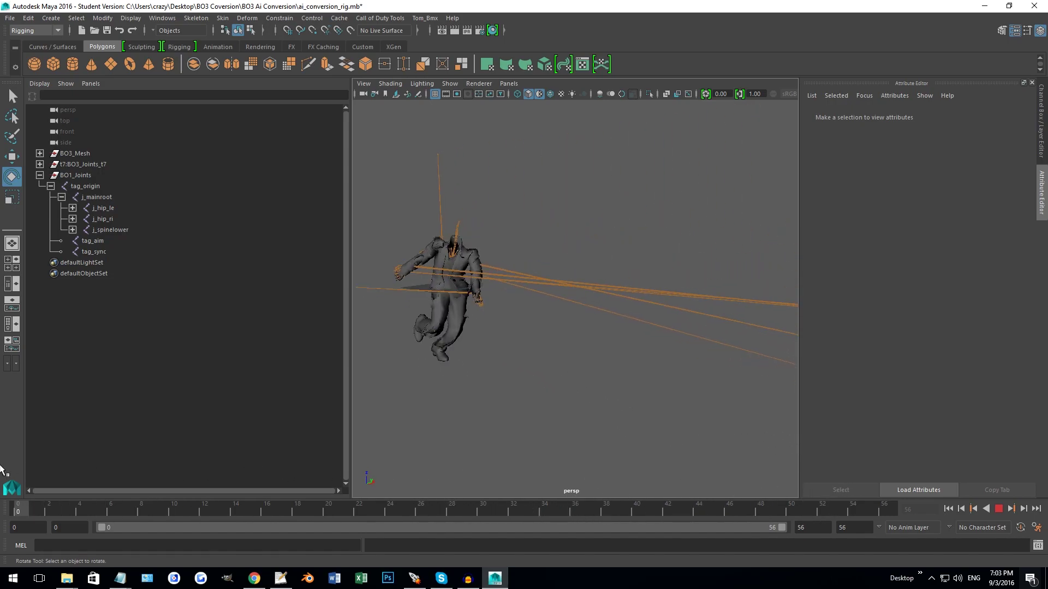
Examine the shaded character's height relative to the ground grid from the front, side and close up.
{"action": "left_click_drag", "start_coordinate": [498, 356], "coordinate": [531, 330], "text": "alt"}
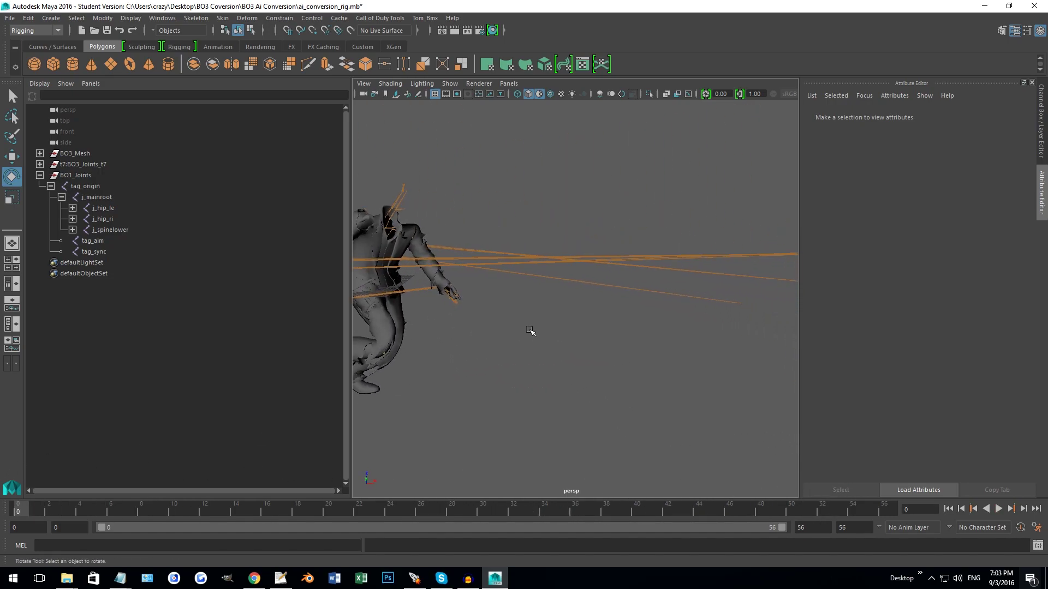
{"action": "middle_click_drag", "start_coordinate": [531, 330], "coordinate": [632, 346], "text": "alt"}
{"action": "scroll", "coordinate": [537, 332], "scroll_direction": "down", "scroll_amount": 2}
{"action": "middle_click_drag", "start_coordinate": [530, 348], "coordinate": [494, 279], "text": "alt"}
{"action": "scroll", "coordinate": [543, 363], "scroll_direction": "up", "scroll_amount": 5}
{"action": "left_click_drag", "start_coordinate": [493, 278], "coordinate": [528, 294], "text": "alt"}
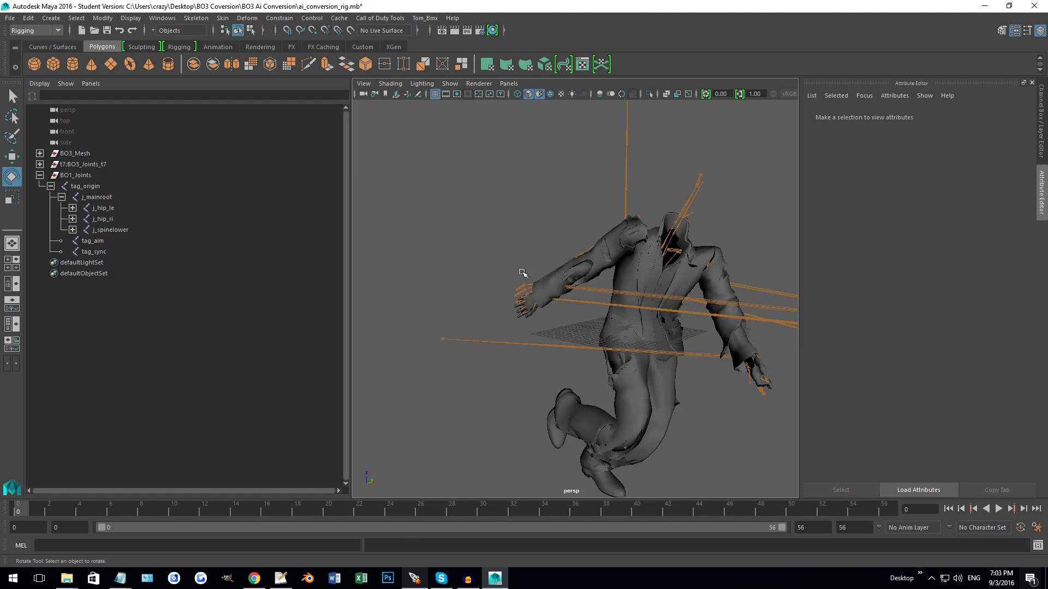
{"action": "mouse_move", "coordinate": [522, 273]}
{"action": "left_mouse_down", "text": "alt"}
{"action": "mouse_move", "coordinate": [620, 267]}
{"action": "mouse_move", "coordinate": [522, 276]}
{"action": "left_mouse_up", "text": "alt"}
{"action": "scroll", "coordinate": [522, 277], "scroll_direction": "down", "scroll_amount": 5}
{"action": "middle_click_drag", "start_coordinate": [568, 316], "coordinate": [535, 329], "text": "alt"}
{"action": "scroll", "coordinate": [535, 329], "scroll_direction": "up", "scroll_amount": 3}
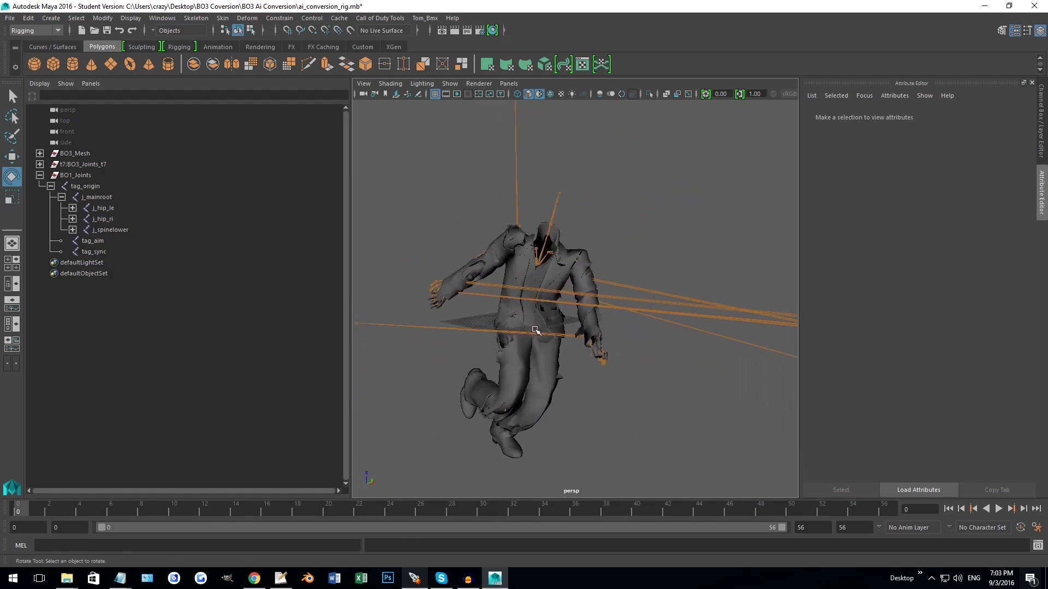
{"action": "left_click_drag", "start_coordinate": [535, 330], "coordinate": [577, 287], "text": "alt"}
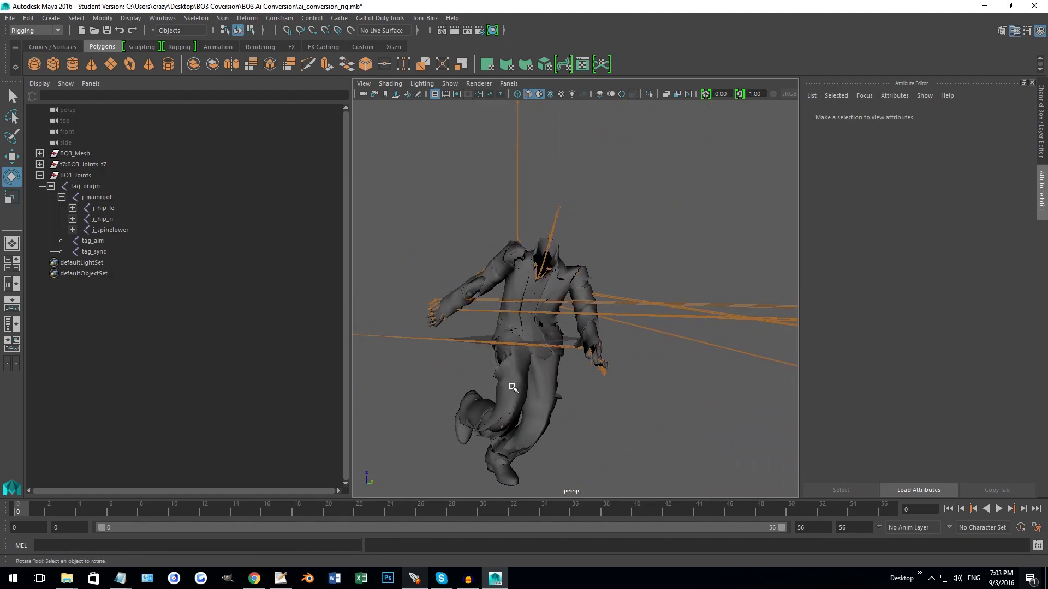
{"action": "left_click_drag", "start_coordinate": [509, 343], "coordinate": [644, 307], "text": "alt"}
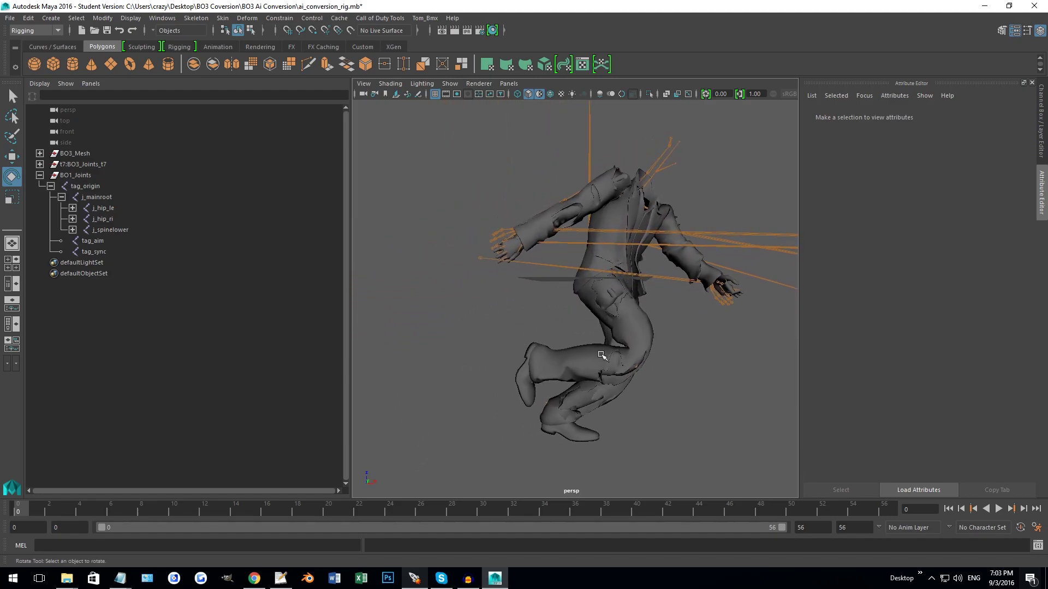
{"action": "middle_click_drag", "start_coordinate": [603, 299], "coordinate": [563, 423], "text": "alt"}
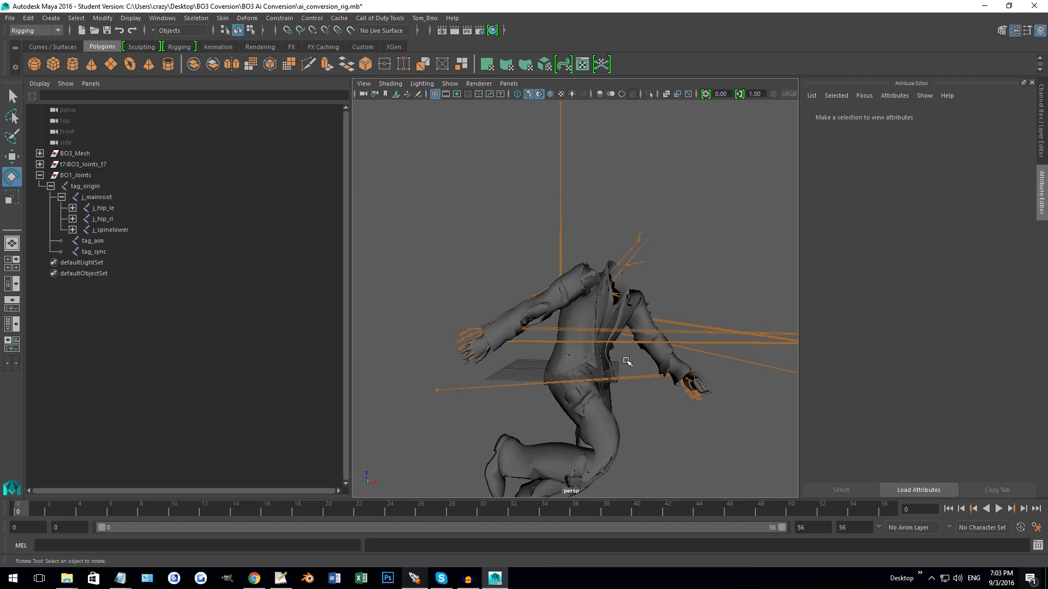
{"action": "right_click_drag", "start_coordinate": [594, 374], "coordinate": [572, 404], "text": "alt"}
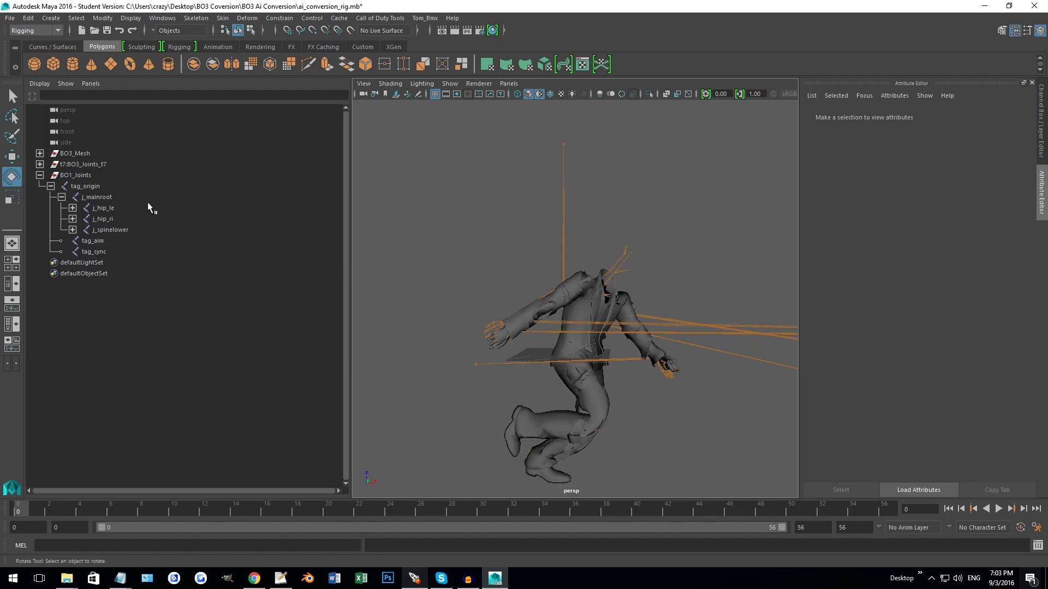
Try to raise the BO1 tag_origin joint so the character's feet stand on the ground grid, undo the move and deselect.
{"action": "left_click", "coordinate": [89, 188]}
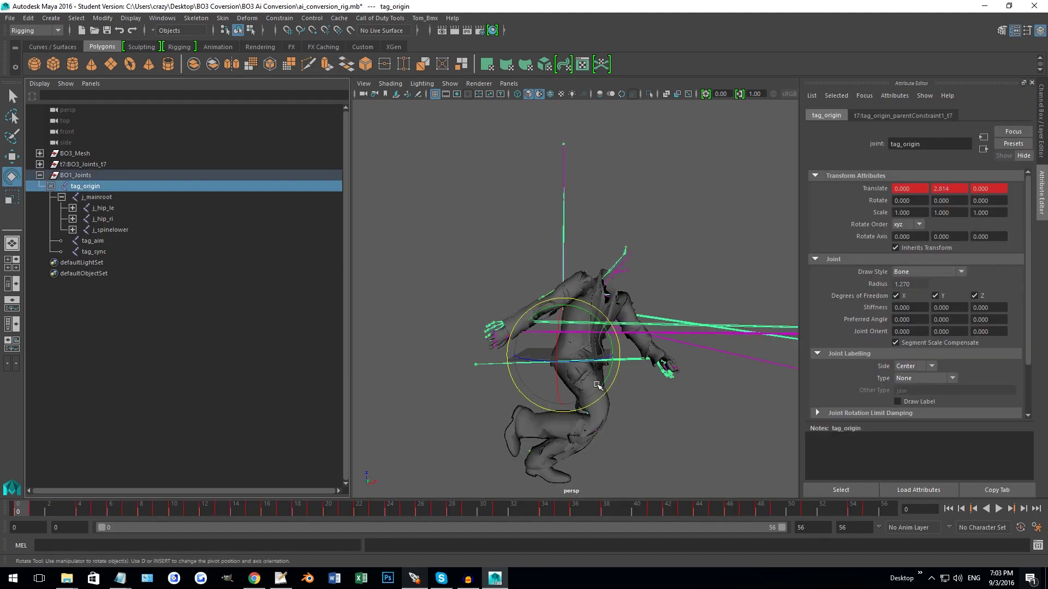
{"action": "key", "text": "w"}
{"action": "left_click_drag", "start_coordinate": [566, 355], "coordinate": [566, 262]}
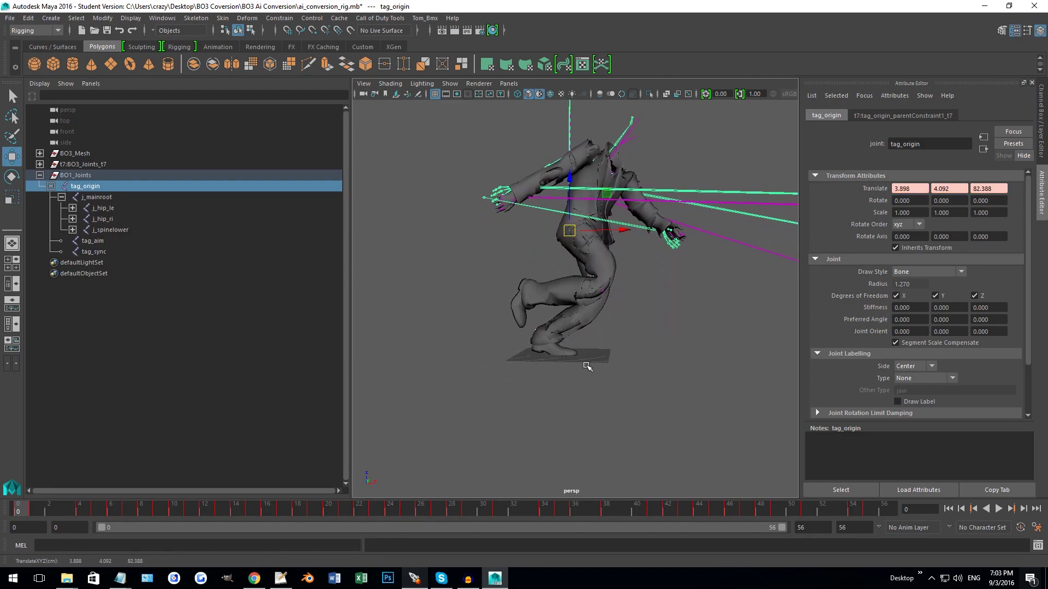
{"action": "key", "text": "ctrl+z"}
{"action": "left_click", "coordinate": [672, 293]}
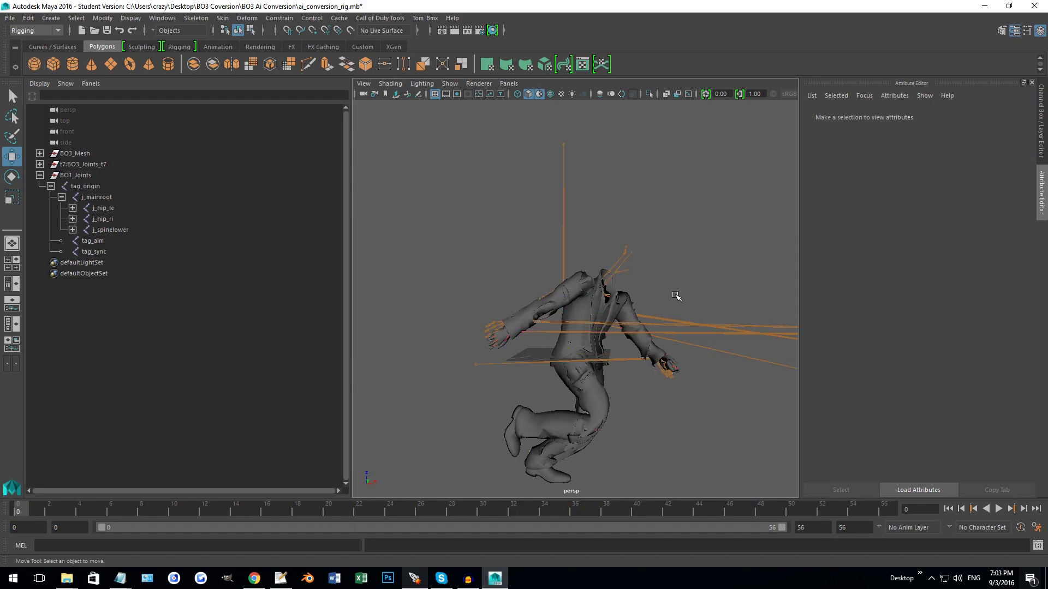
Inspect the character's torso, arms and legs around the ground grid up close at frame 0.
{"action": "left_click_drag", "start_coordinate": [677, 296], "coordinate": [615, 325], "text": "alt"}
{"action": "middle_click_drag", "start_coordinate": [615, 326], "coordinate": [582, 351], "text": "alt"}
{"action": "right_click_drag", "start_coordinate": [583, 351], "coordinate": [614, 370], "text": "alt"}
{"action": "left_click_drag", "start_coordinate": [613, 369], "coordinate": [636, 323], "text": "alt"}
{"action": "scroll", "coordinate": [600, 346], "scroll_direction": "down", "scroll_amount": 3}
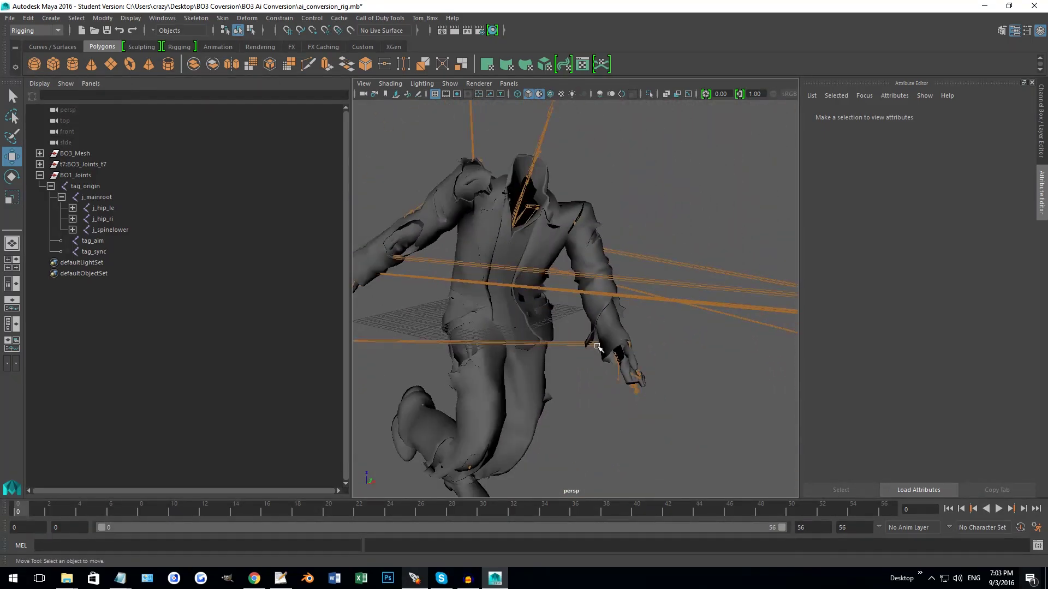
{"action": "left_click_drag", "start_coordinate": [530, 333], "coordinate": [474, 298], "text": "alt"}
{"action": "scroll", "coordinate": [556, 292], "scroll_direction": "down", "scroll_amount": 3}
{"action": "middle_click_drag", "start_coordinate": [573, 281], "coordinate": [554, 372], "text": "alt"}
{"action": "mouse_move", "coordinate": [553, 373]}
{"action": "left_mouse_down", "text": "alt"}
{"action": "mouse_move", "coordinate": [458, 361]}
{"action": "mouse_move", "coordinate": [549, 355]}
{"action": "left_mouse_up", "text": "alt"}
{"action": "middle_click_drag", "start_coordinate": [549, 355], "coordinate": [575, 343], "text": "alt"}
Open the Graph Editor and place it beside the character.
{"action": "left_click", "coordinate": [138, 20]}
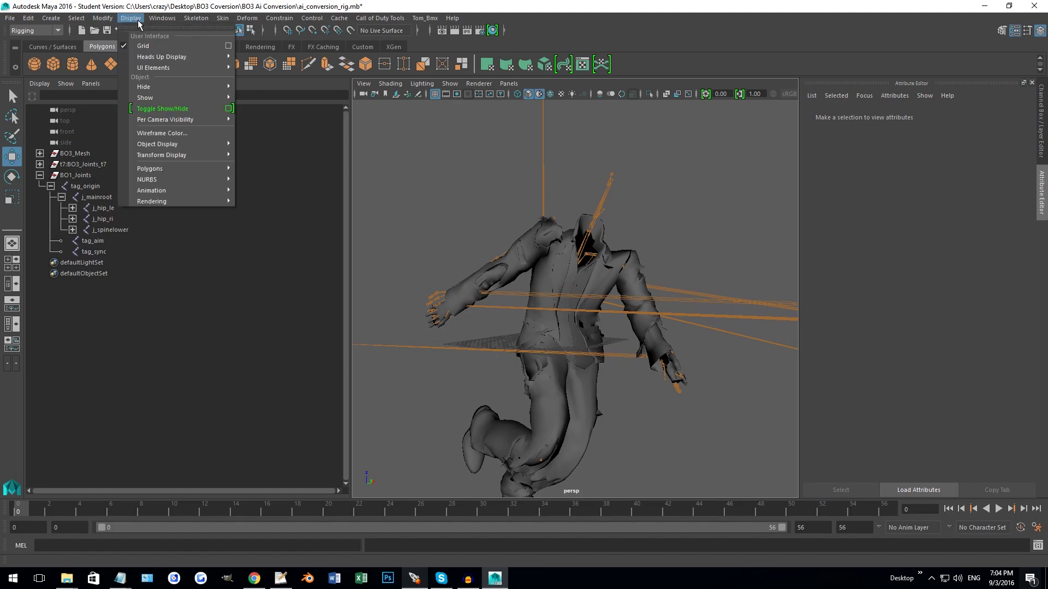
{"action": "mouse_move", "coordinate": [167, 20]}
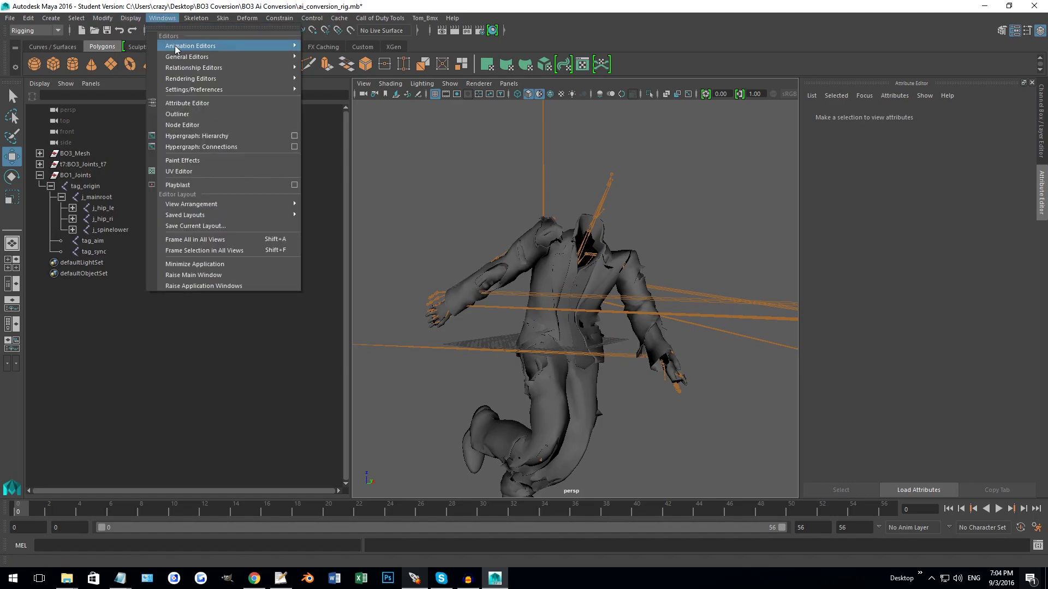
{"action": "mouse_move", "coordinate": [177, 48]}
{"action": "left_click", "coordinate": [332, 56]}
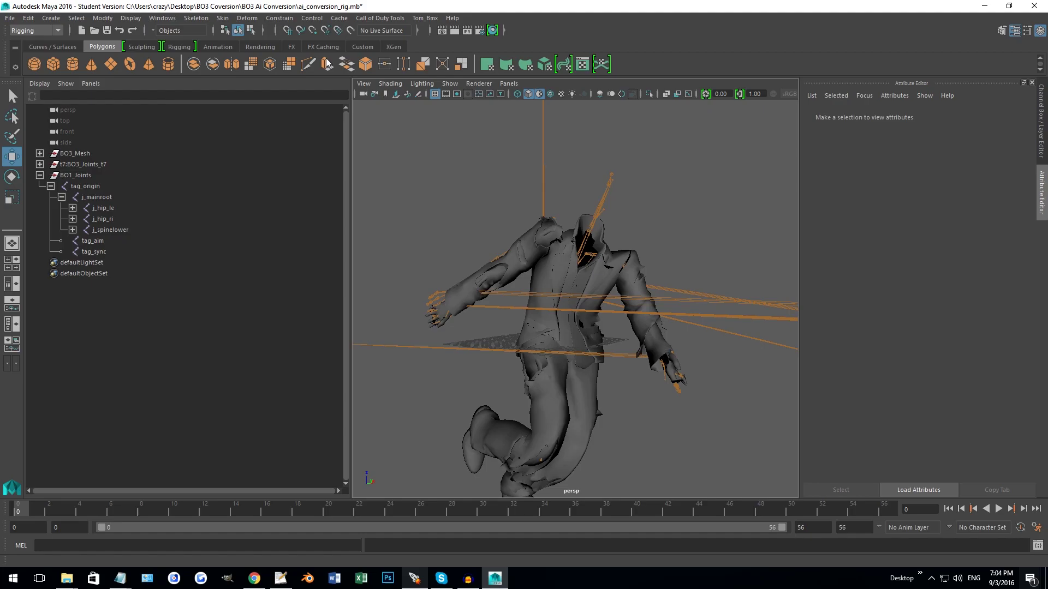
{"action": "left_click_drag", "start_coordinate": [595, 10], "coordinate": [861, 271]}
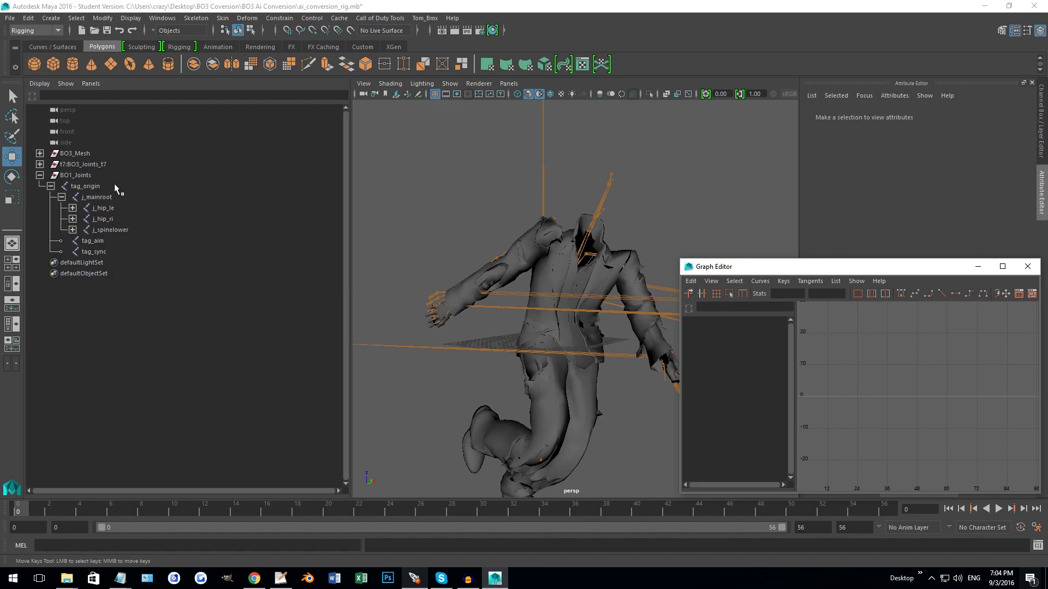
Compare the keyframes and curves of the BO1 j_mainroot and tag_origin joints, moving the Graph Editor clear of the timeline.
{"action": "left_click", "coordinate": [91, 197]}
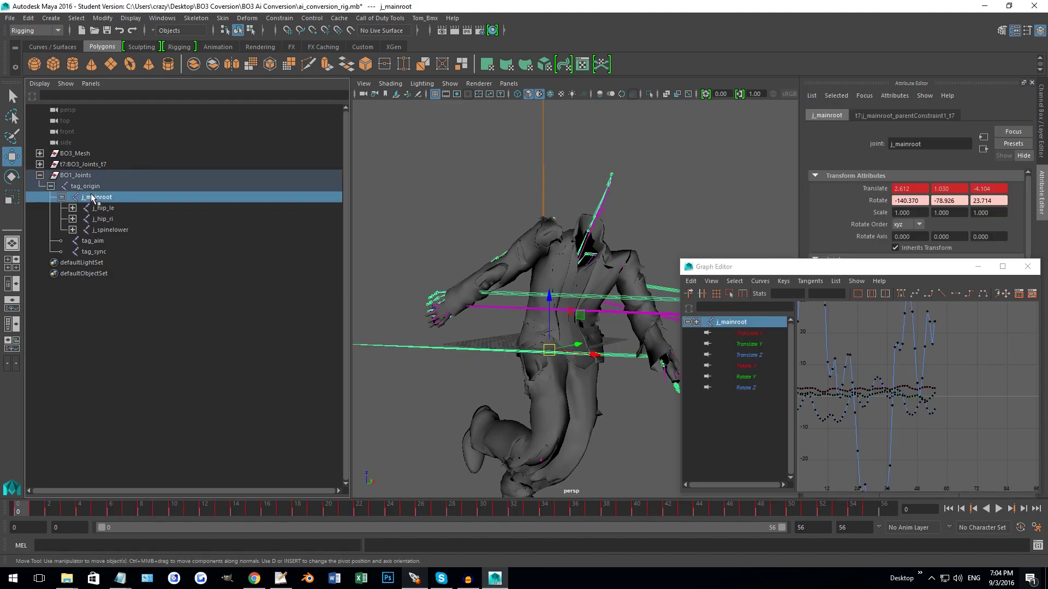
{"action": "left_click", "coordinate": [92, 186]}
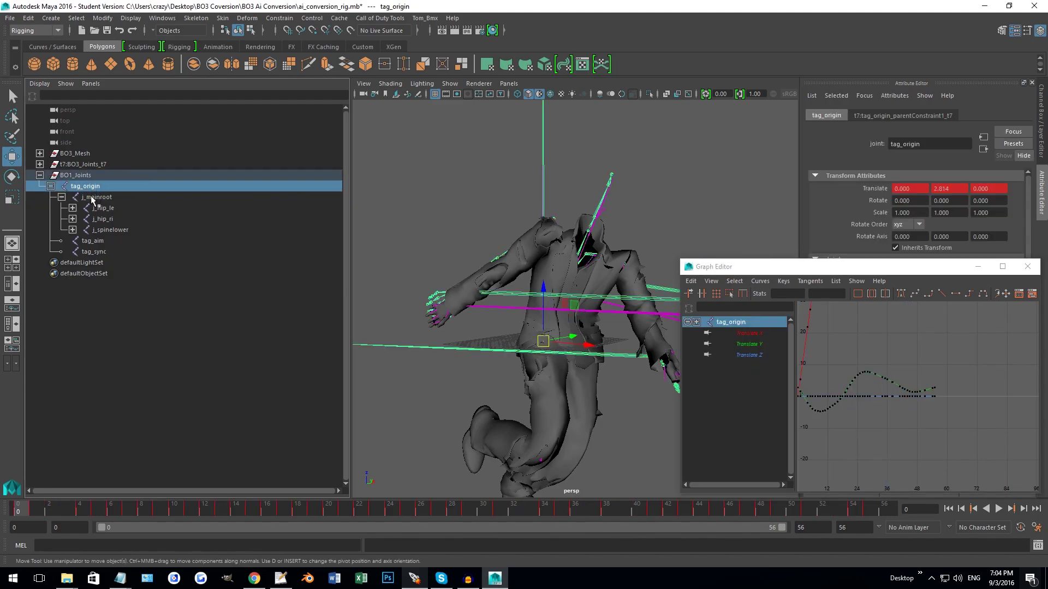
{"action": "left_click_drag", "start_coordinate": [824, 274], "coordinate": [750, 548]}
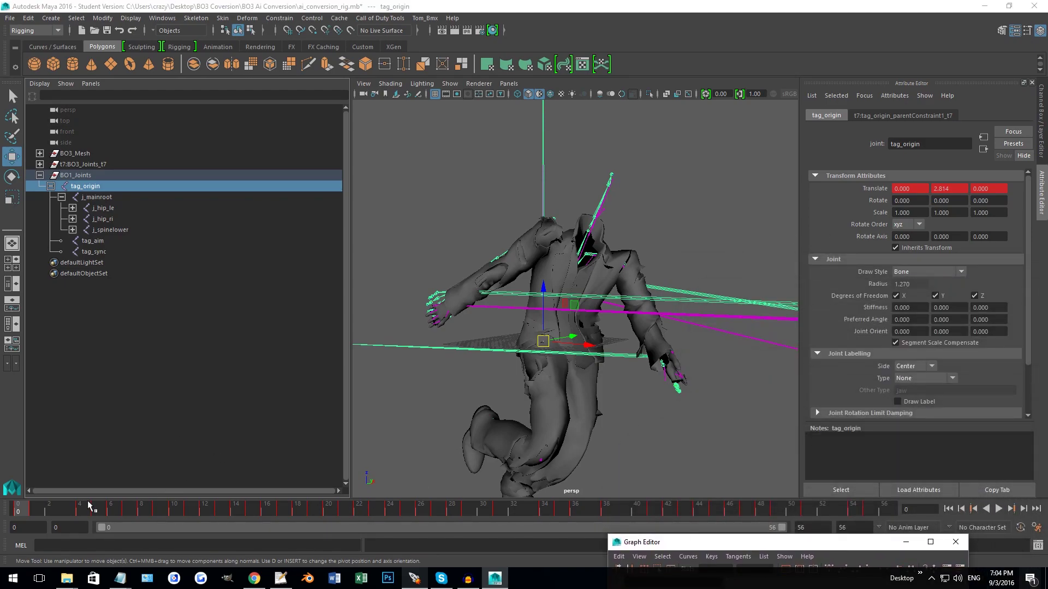
{"action": "left_click", "coordinate": [88, 197]}
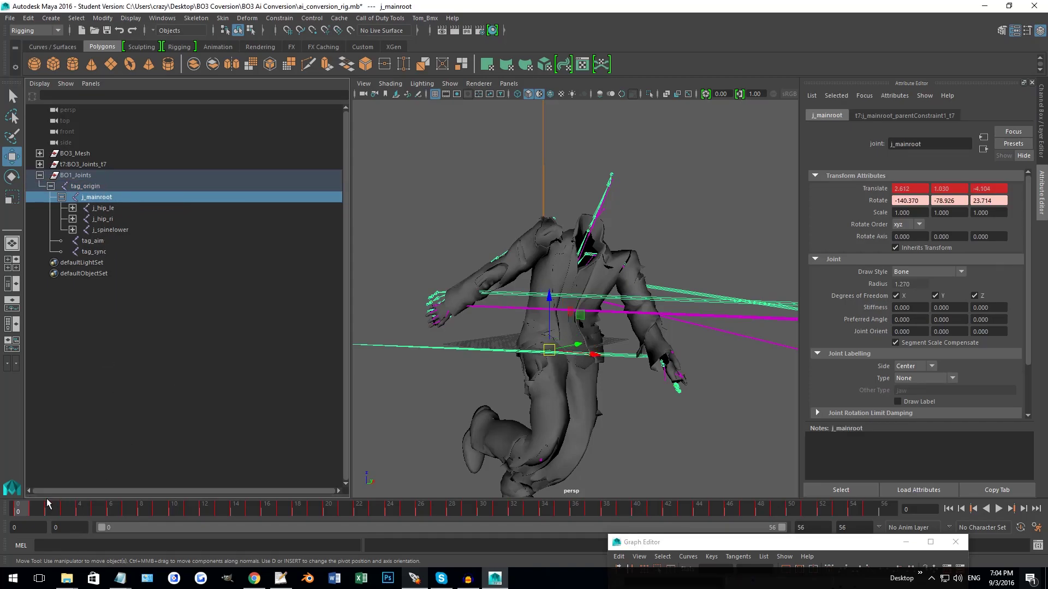
{"action": "mouse_move", "coordinate": [24, 510]}
{"action": "left_mouse_down"}
{"action": "mouse_move", "coordinate": [821, 510]}
{"action": "mouse_move", "coordinate": [274, 492]}
{"action": "mouse_move", "coordinate": [44, 509]}
{"action": "mouse_move", "coordinate": [240, 509]}
{"action": "mouse_move", "coordinate": [20, 511]}
{"action": "left_mouse_up"}
{"action": "left_click", "coordinate": [86, 186]}
{"action": "left_click", "coordinate": [107, 196]}
Bring the Graph Editor back up, pick j_mainroot's Translate Z curve, and display tag_origin's curves instead.
{"action": "left_click_drag", "start_coordinate": [779, 546], "coordinate": [792, 212]}
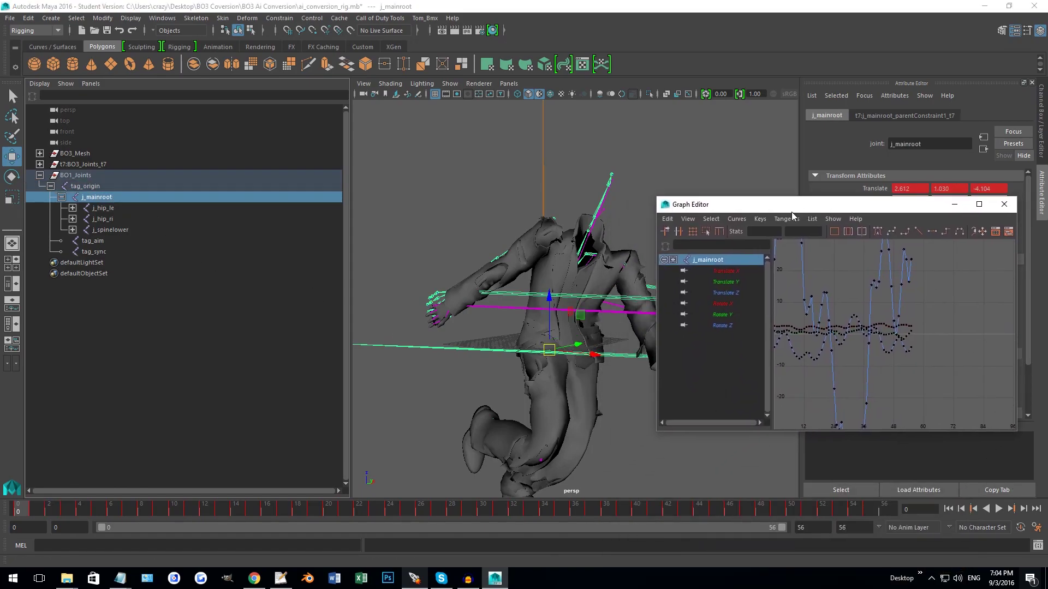
{"action": "left_click", "coordinate": [746, 294]}
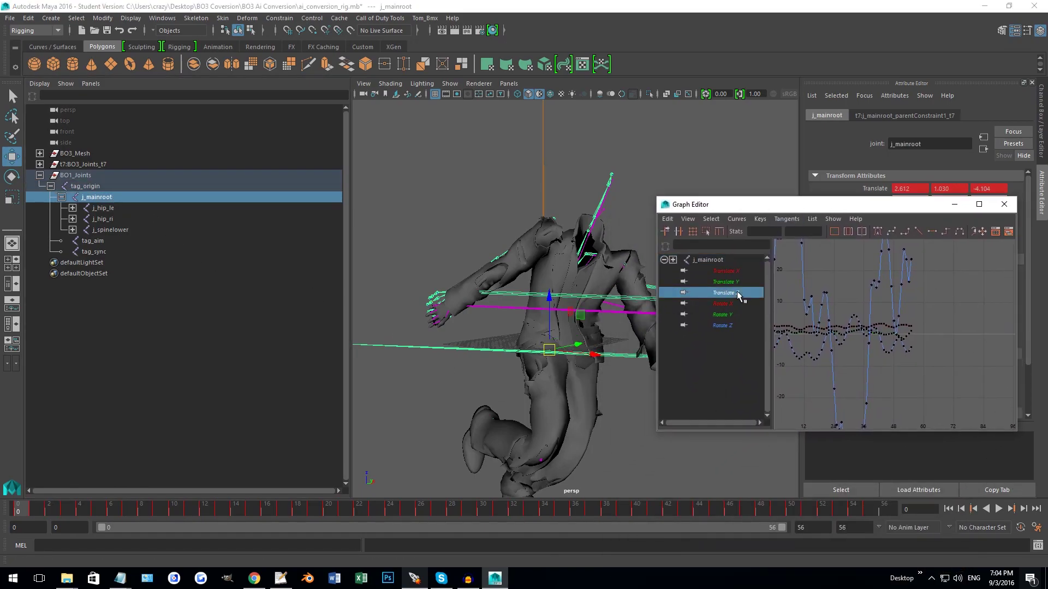
{"action": "left_click", "coordinate": [82, 187]}
{"action": "left_click_drag", "start_coordinate": [806, 211], "coordinate": [834, 162]}
{"action": "left_click_drag", "start_coordinate": [555, 249], "coordinate": [581, 246], "text": "alt"}
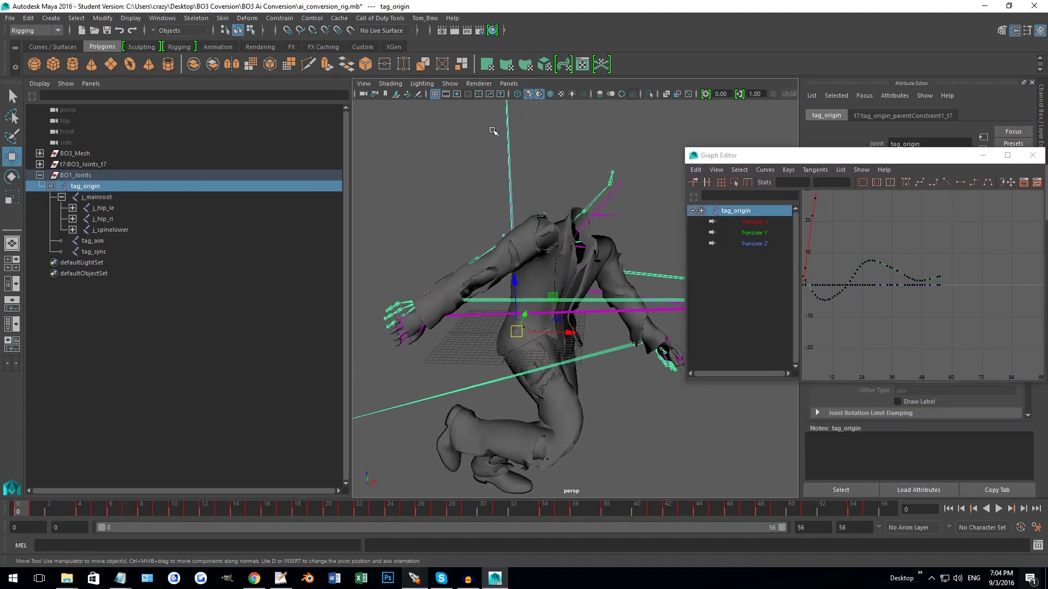
Look at the character in the orthographic front, side and top views, fitting the whole figure in the top view.
{"action": "left_click", "coordinate": [509, 83]}
{"action": "mouse_move", "coordinate": [516, 112]}
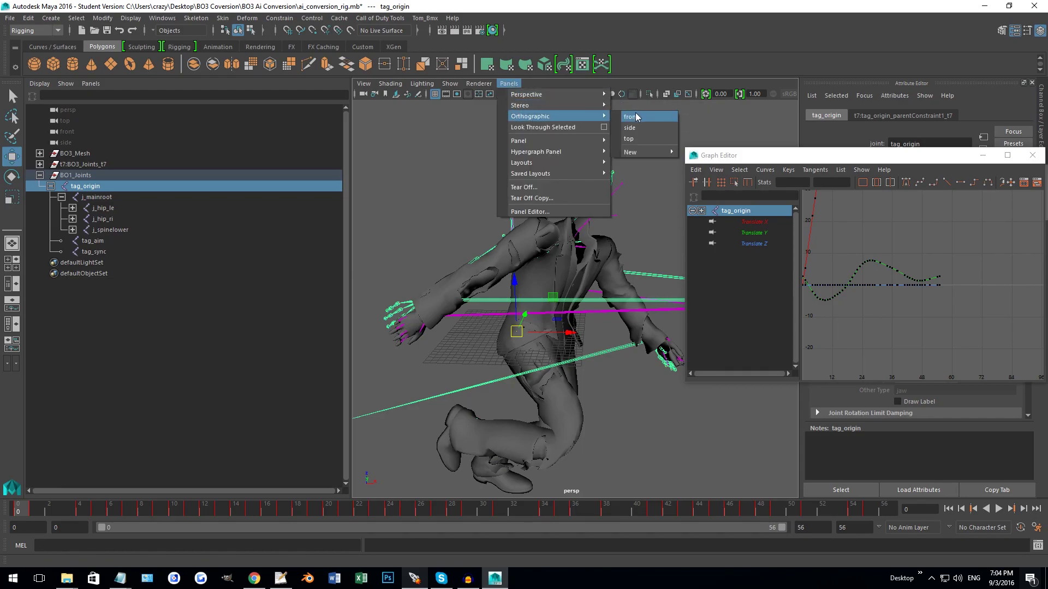
{"action": "left_click", "coordinate": [636, 116]}
{"action": "left_click", "coordinate": [509, 84]}
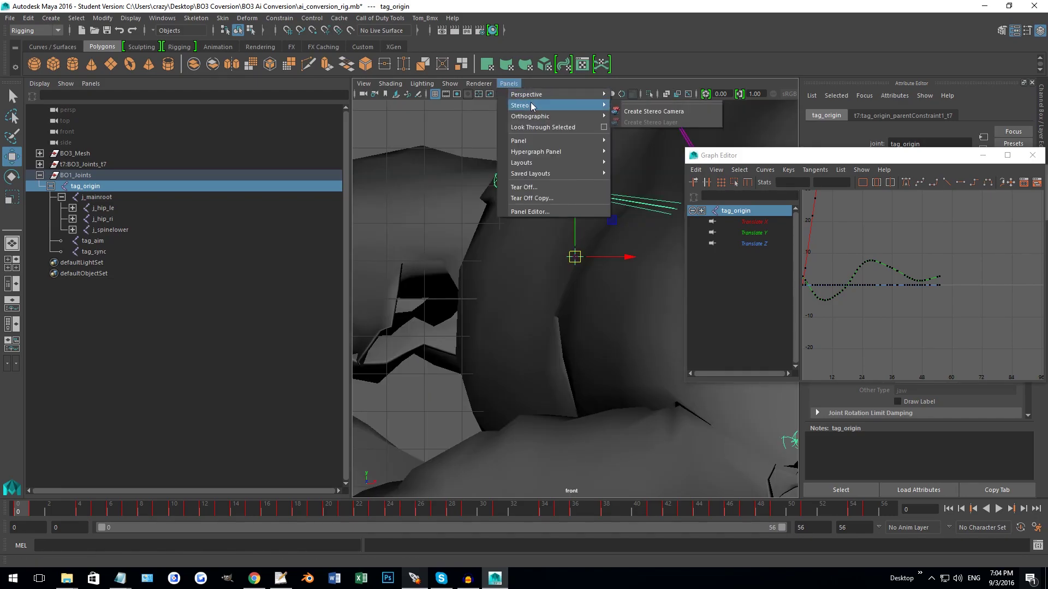
{"action": "left_click", "coordinate": [638, 128]}
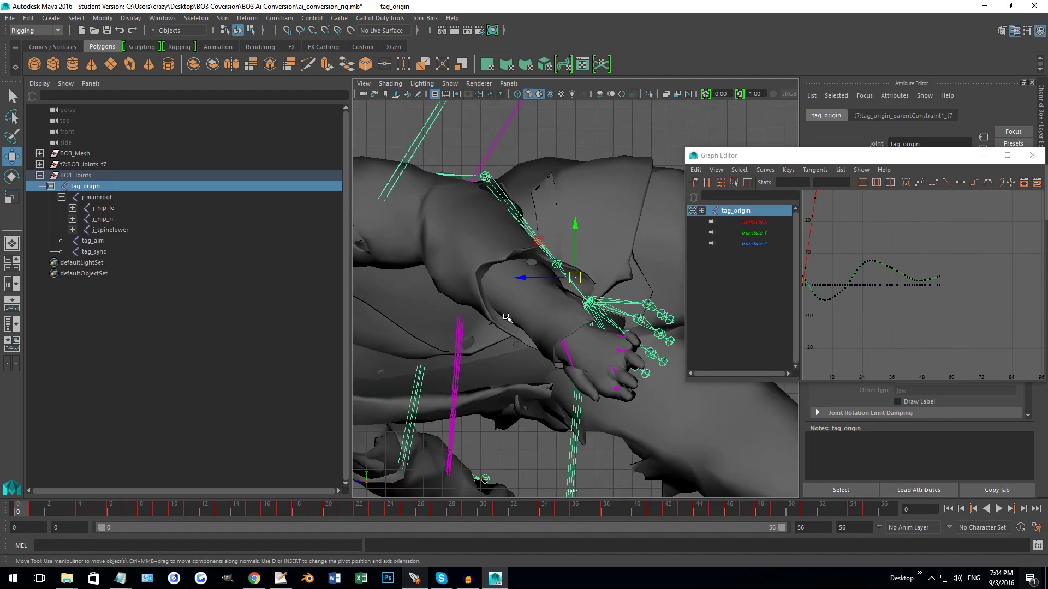
{"action": "left_click", "coordinate": [509, 83]}
{"action": "mouse_move", "coordinate": [528, 116]}
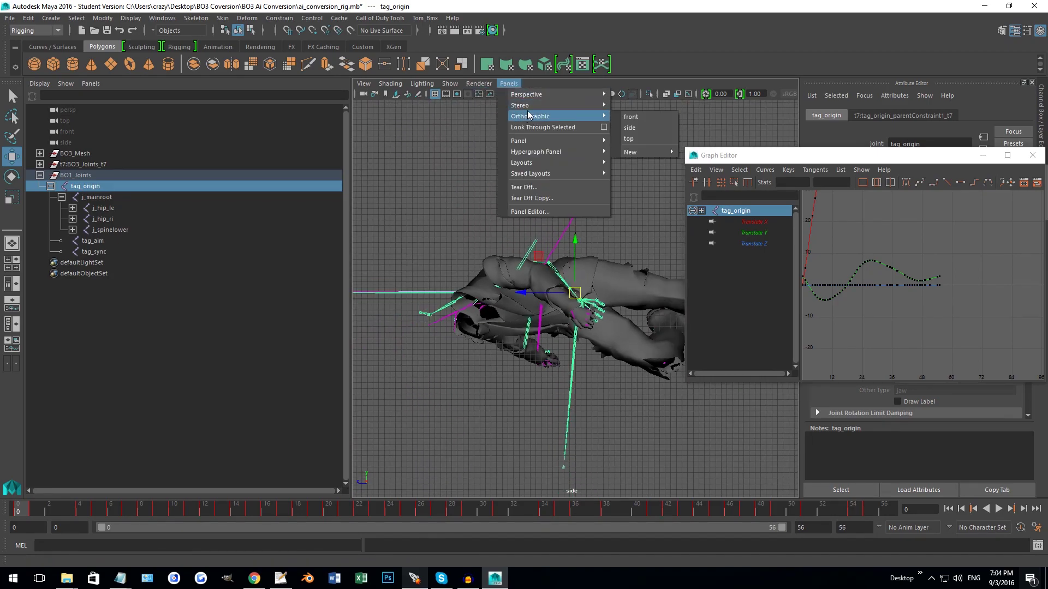
{"action": "left_click", "coordinate": [630, 139]}
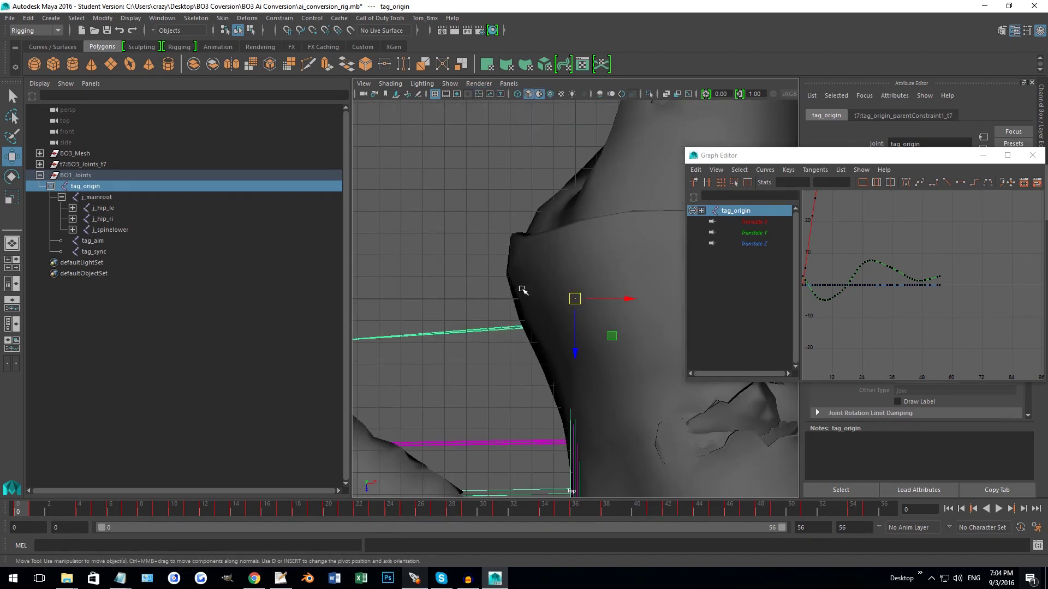
{"action": "scroll", "coordinate": [527, 287], "scroll_direction": "down", "scroll_amount": 8}
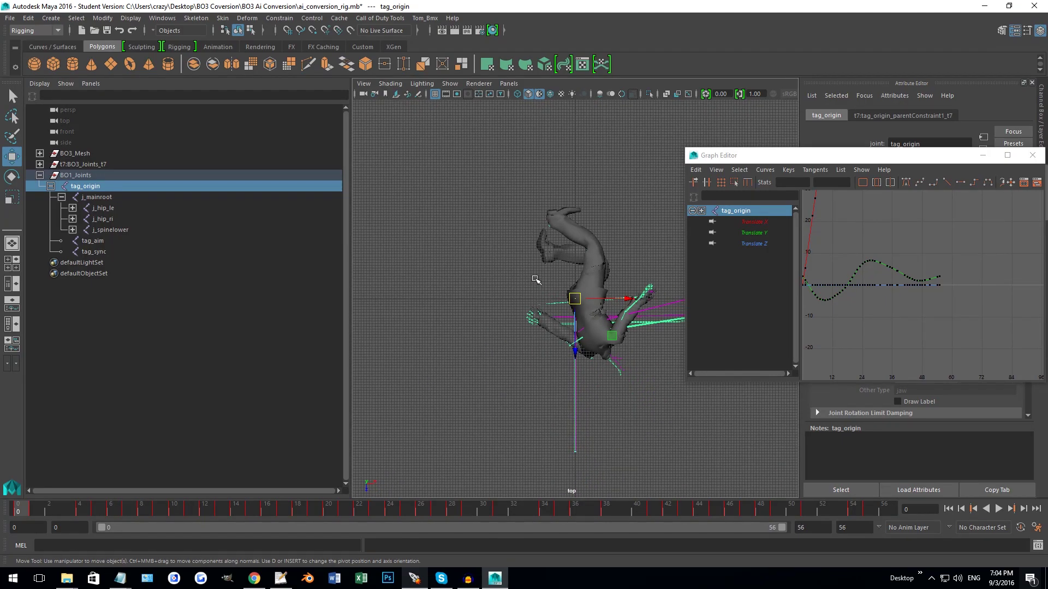
Inspect the character in the orthographic front view and switch to the side view with the legs in frame.
{"action": "left_click", "coordinate": [508, 84]}
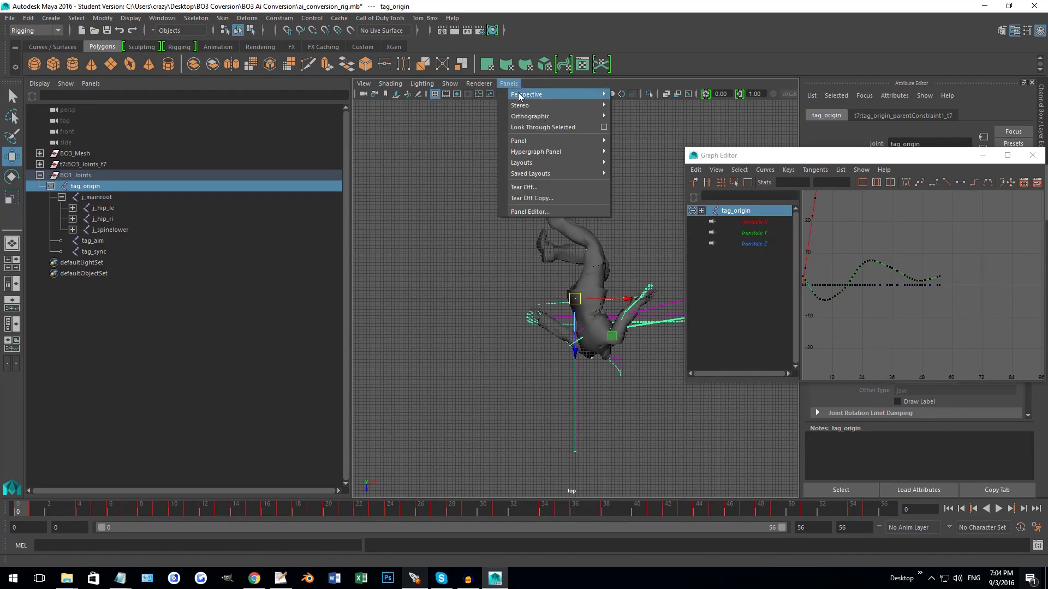
{"action": "left_click", "coordinate": [634, 116]}
{"action": "scroll", "coordinate": [565, 275], "scroll_direction": "down", "scroll_amount": 6}
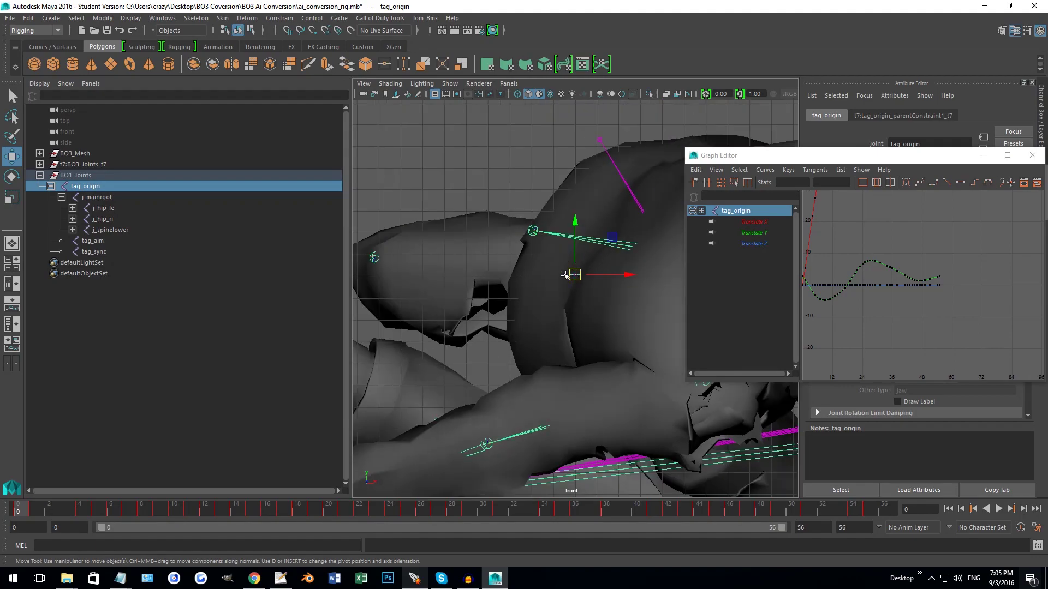
{"action": "scroll", "coordinate": [564, 276], "scroll_direction": "down", "scroll_amount": 3}
{"action": "left_click", "coordinate": [507, 84]}
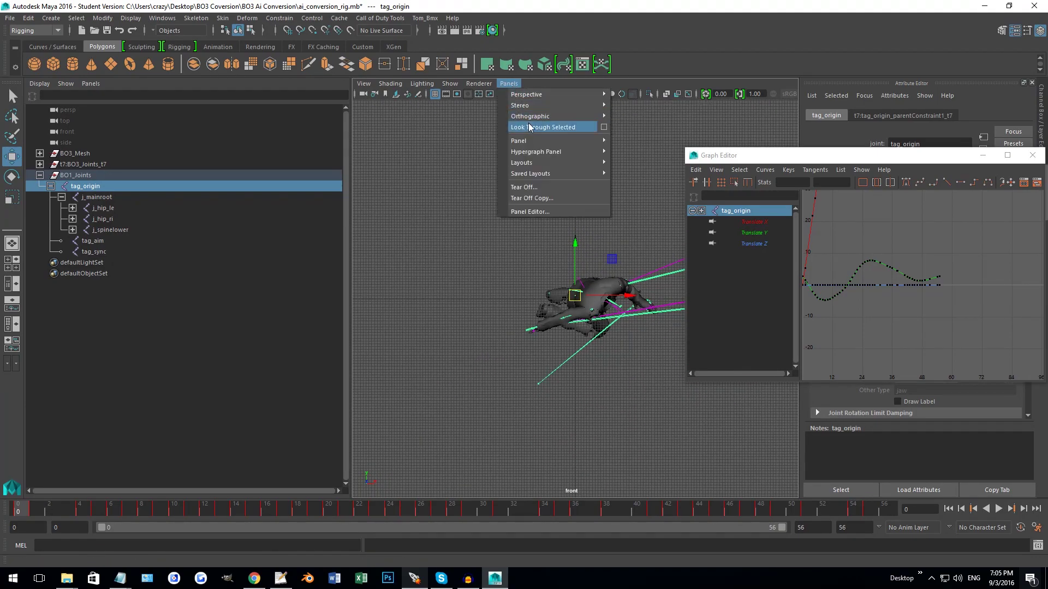
{"action": "left_click", "coordinate": [625, 127]}
{"action": "middle_click_drag", "start_coordinate": [578, 268], "coordinate": [564, 237], "text": "alt"}
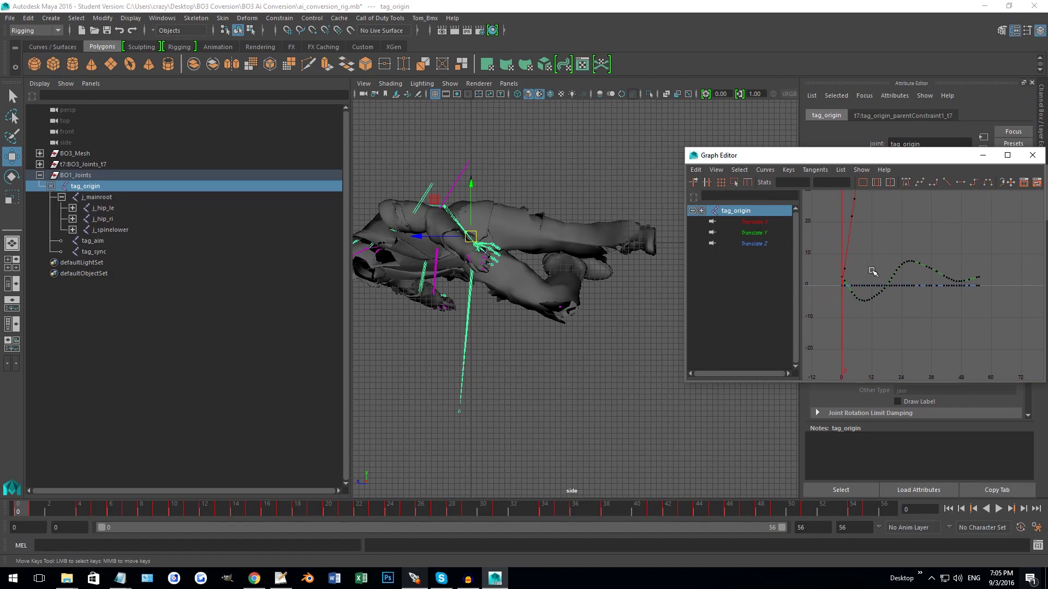
Isolate tag_origin's Translate Z curve, select all its keys, and enlarge the Graph Editor.
{"action": "left_click", "coordinate": [753, 244]}
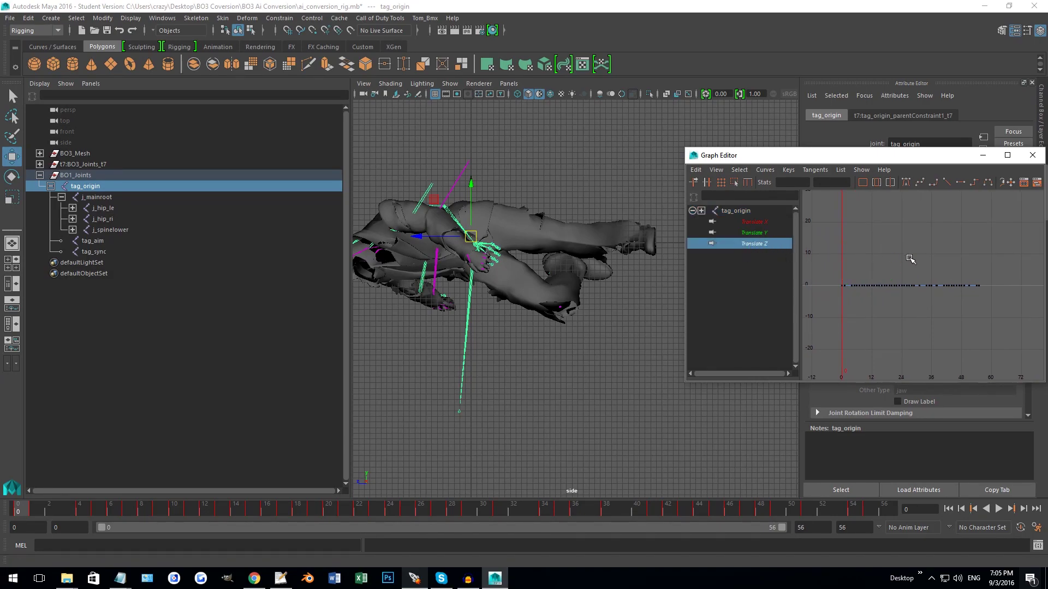
{"action": "left_click_drag", "start_coordinate": [999, 276], "coordinate": [824, 306]}
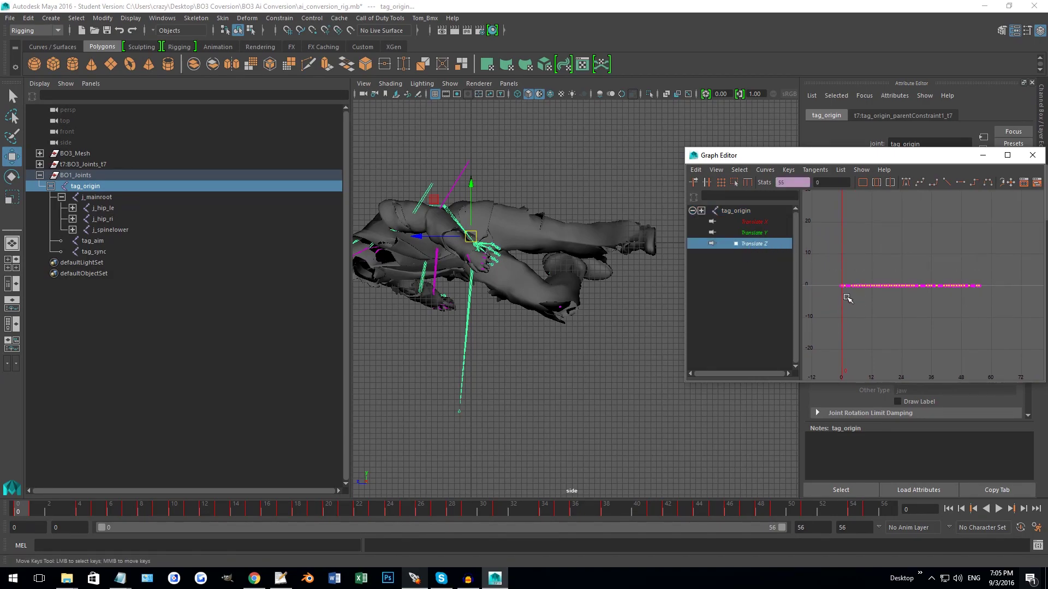
{"action": "left_click_drag", "start_coordinate": [818, 155], "coordinate": [594, 91]}
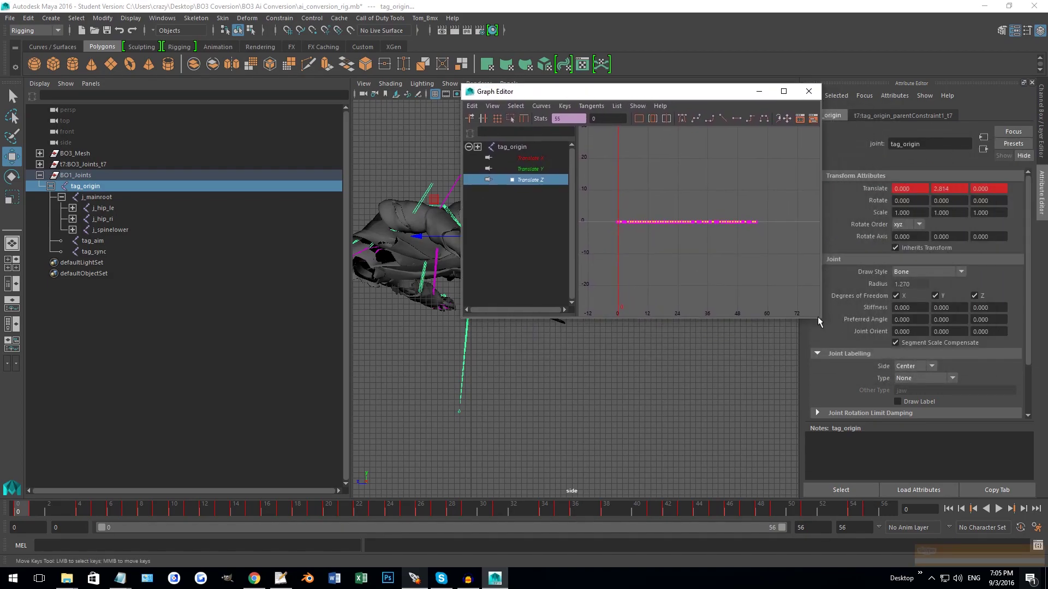
{"action": "left_click_drag", "start_coordinate": [822, 318], "coordinate": [991, 473]}
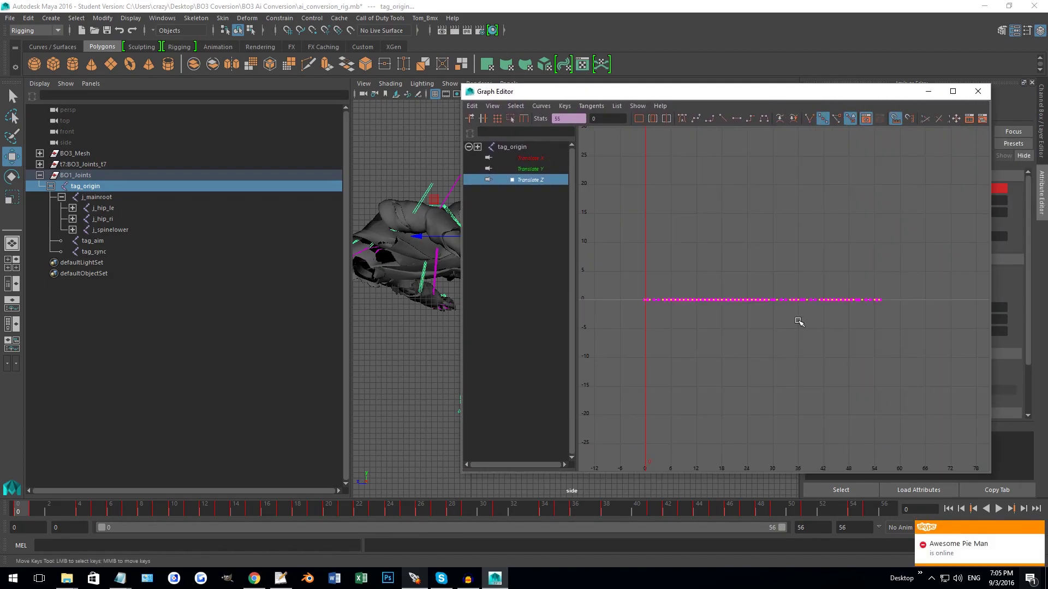
Raise all selected Translate Z keys of tag_origin together to a value of about 2.78.
{"action": "right_click_drag", "start_coordinate": [633, 310], "coordinate": [683, 303], "text": "alt"}
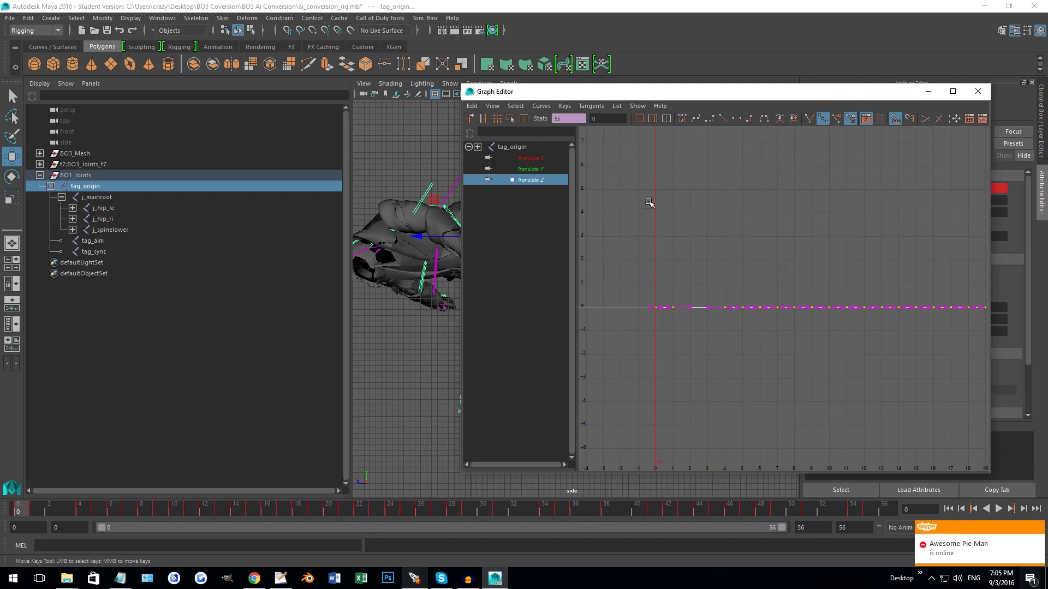
{"action": "left_click_drag", "start_coordinate": [864, 277], "coordinate": [756, 236]}
{"action": "scroll", "coordinate": [756, 236], "scroll_direction": "down", "scroll_amount": 8}
{"action": "left_click_drag", "start_coordinate": [943, 277], "coordinate": [705, 331]}
{"action": "right_click_drag", "start_coordinate": [705, 331], "coordinate": [745, 302], "text": "alt"}
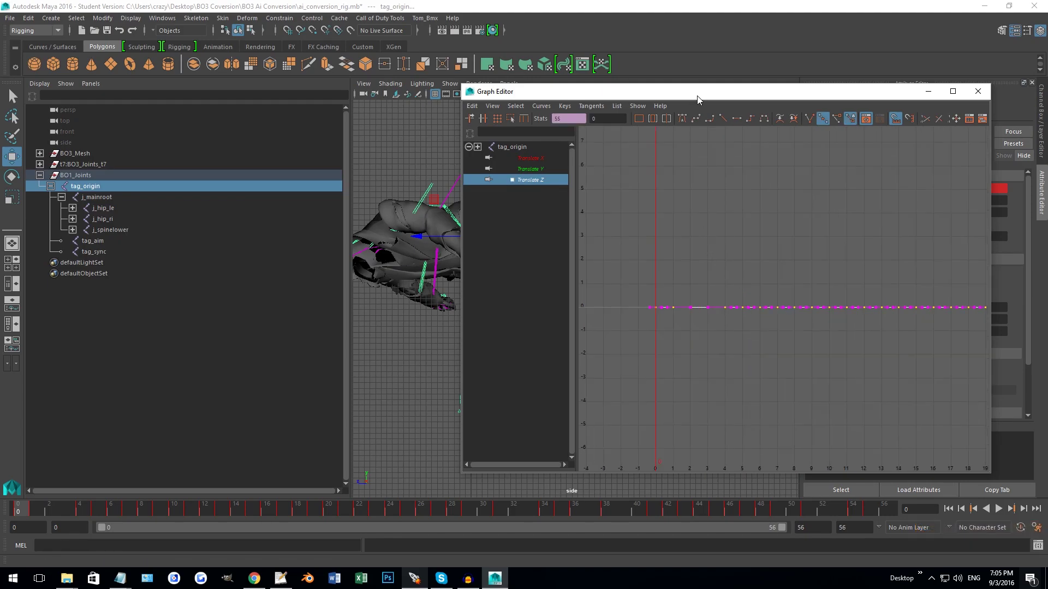
{"action": "left_click_drag", "start_coordinate": [695, 92], "coordinate": [700, 85]}
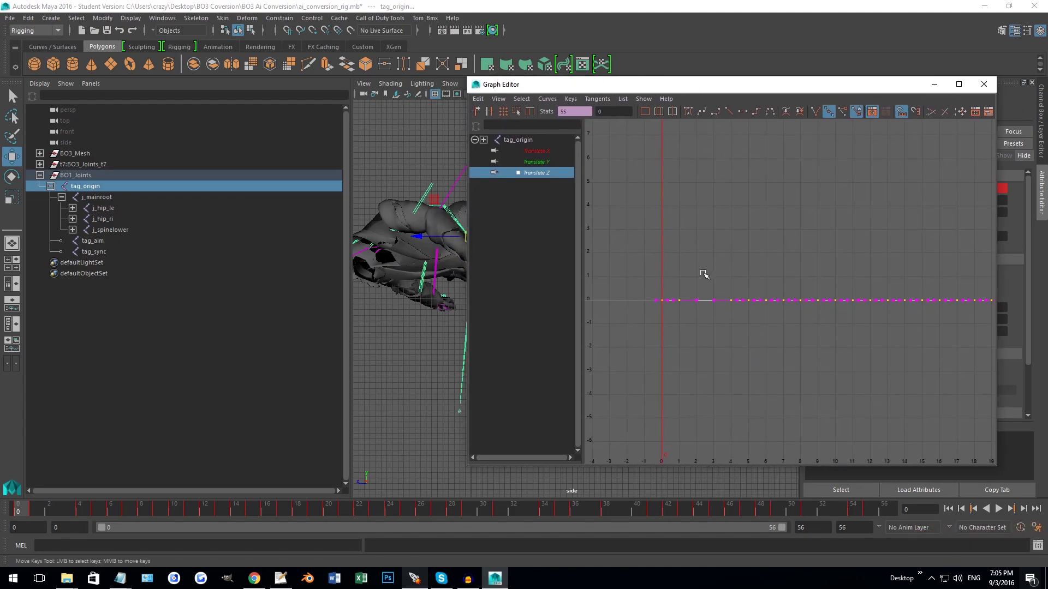
{"action": "middle_click_drag", "start_coordinate": [703, 274], "coordinate": [763, 234], "text": "alt"}
{"action": "scroll", "coordinate": [716, 249], "scroll_direction": "up", "scroll_amount": 5}
{"action": "middle_click_drag", "start_coordinate": [661, 235], "coordinate": [747, 321], "text": "alt"}
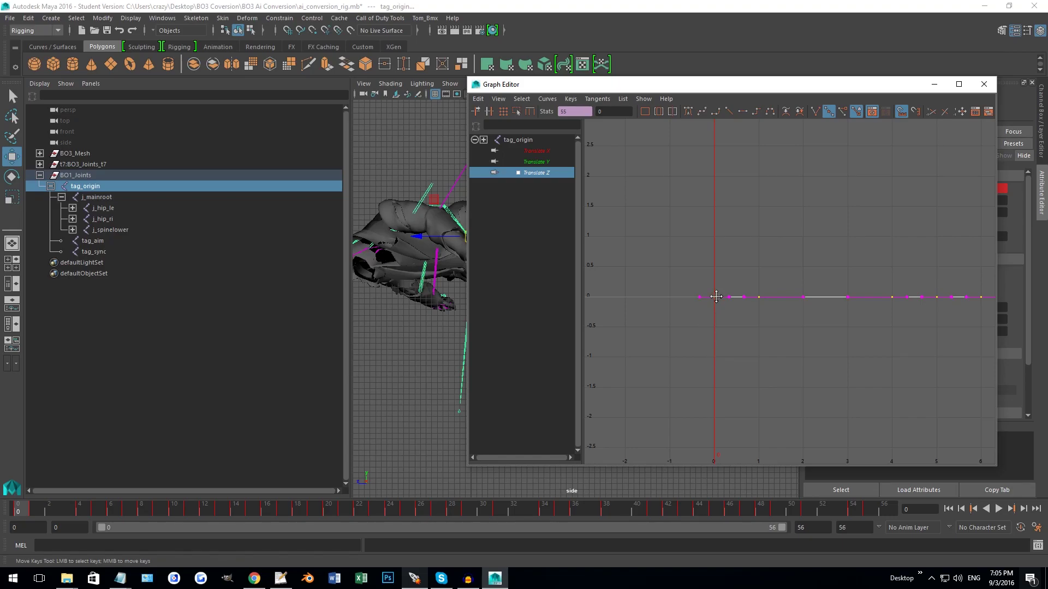
{"action": "left_click", "coordinate": [716, 296]}
{"action": "left_click_drag", "start_coordinate": [715, 295], "coordinate": [700, 233]}
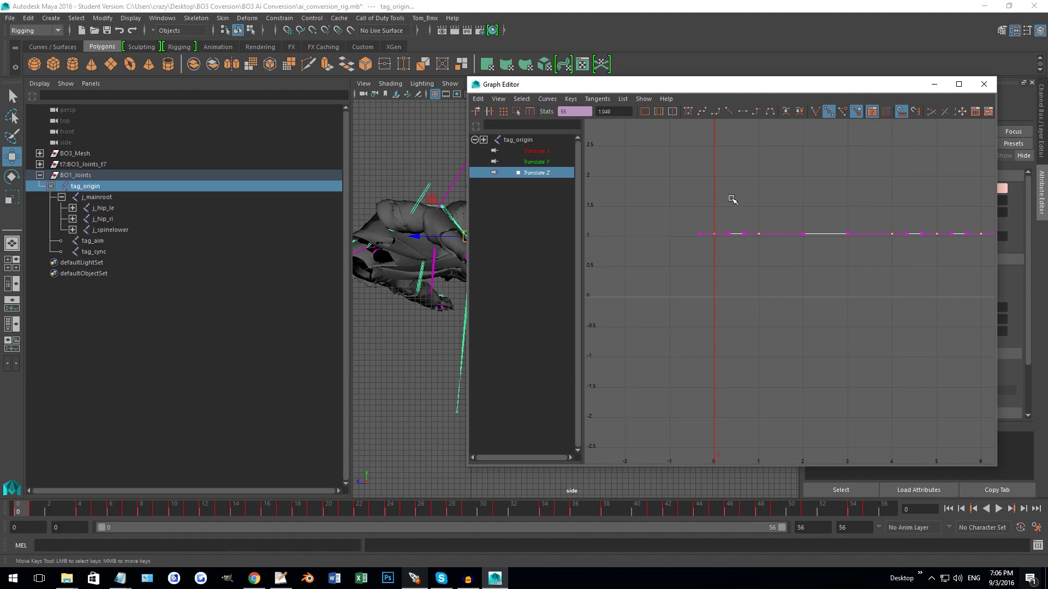
{"action": "middle_click_drag", "start_coordinate": [717, 234], "coordinate": [712, 131]}
Move the Graph Editor clear of the character and raise all Translate Z keys to about 8.3.
{"action": "left_click_drag", "start_coordinate": [705, 87], "coordinate": [949, 137]}
{"action": "scroll", "coordinate": [924, 229], "scroll_direction": "down", "scroll_amount": 3}
{"action": "middle_click_drag", "start_coordinate": [937, 232], "coordinate": [863, 418], "text": "alt"}
{"action": "middle_click_drag", "start_coordinate": [925, 377], "coordinate": [914, 398], "text": "alt"}
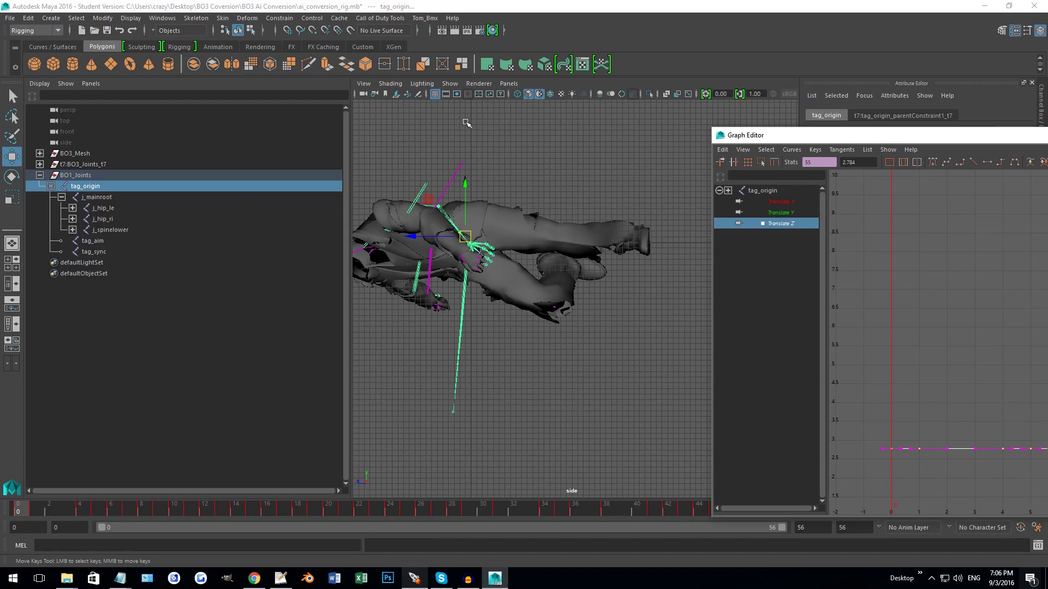
{"action": "middle_click_drag", "start_coordinate": [512, 162], "coordinate": [573, 188], "text": "alt"}
{"action": "scroll", "coordinate": [536, 165], "scroll_direction": "up", "scroll_amount": 3}
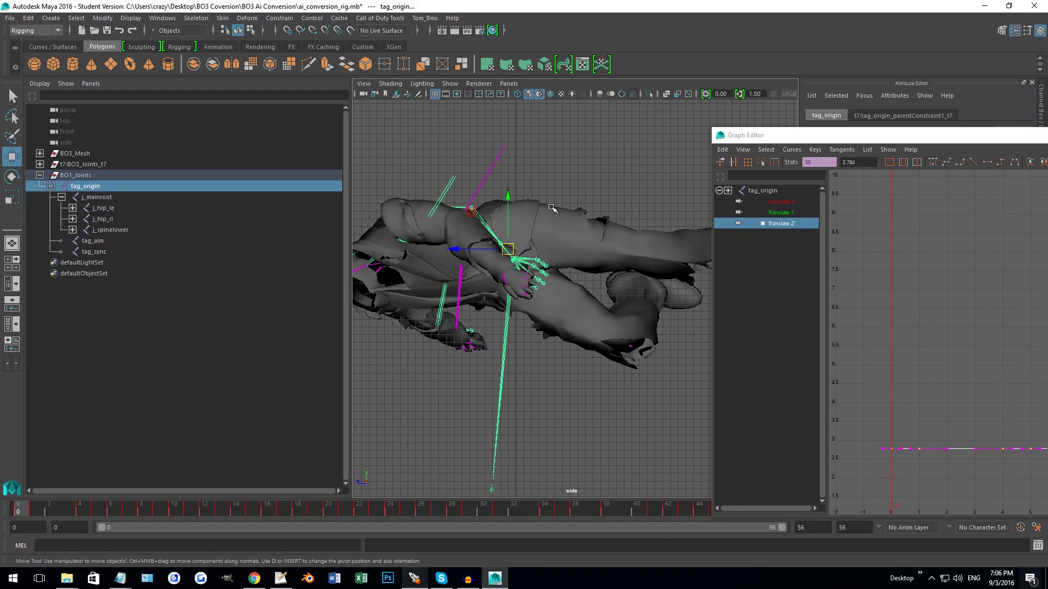
{"action": "left_click_drag", "start_coordinate": [901, 453], "coordinate": [897, 247]}
{"action": "middle_click_drag", "start_coordinate": [943, 238], "coordinate": [893, 394], "text": "alt"}
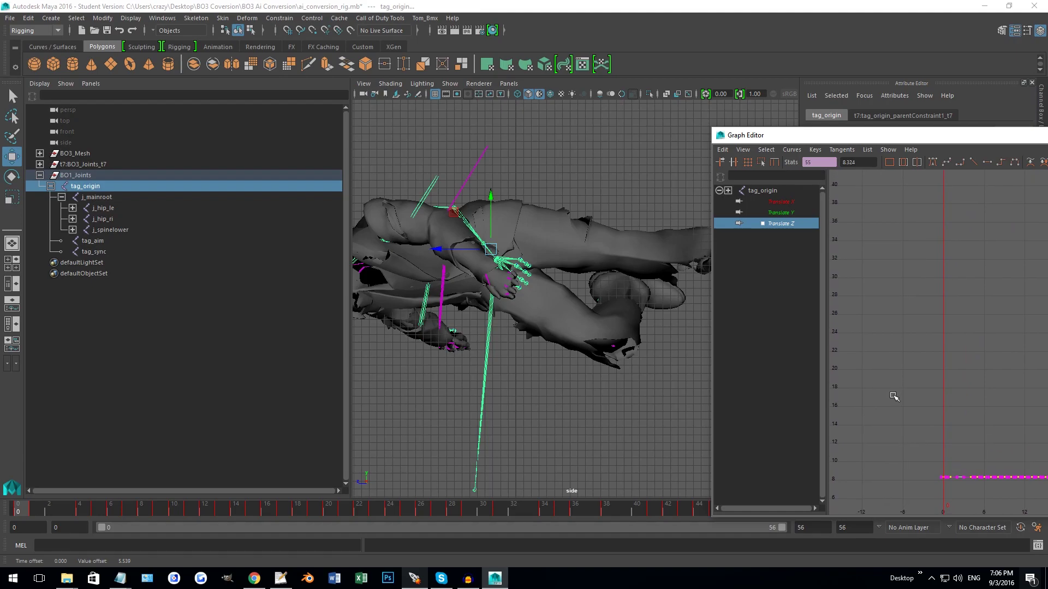
Keep raising tag_origin's Translate Z keys to about 83, bringing the feet to the ground line in the side view.
{"action": "left_click_drag", "start_coordinate": [945, 478], "coordinate": [946, 204]}
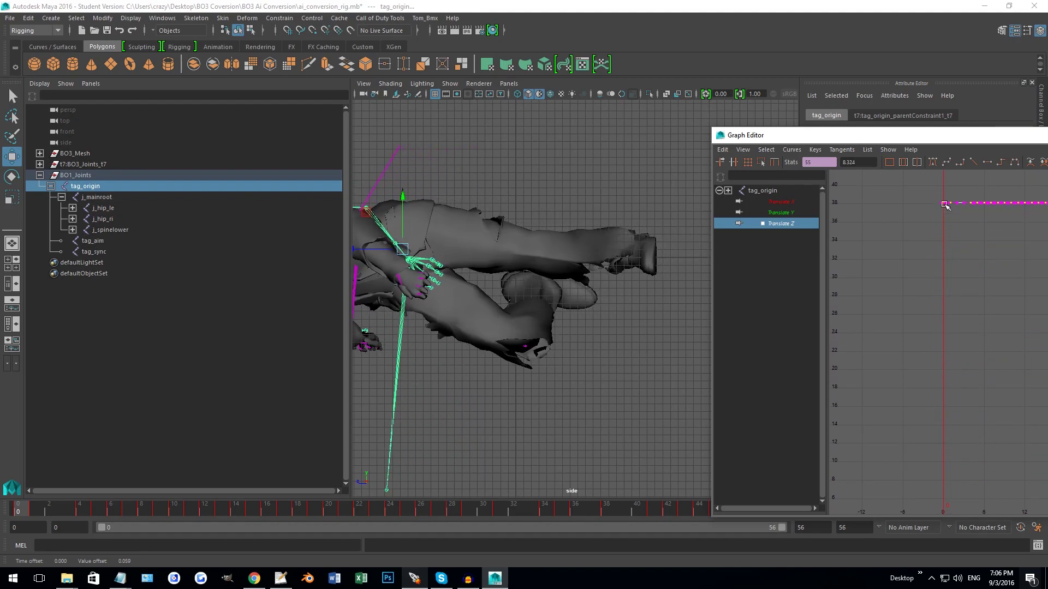
{"action": "middle_click_drag", "start_coordinate": [948, 224], "coordinate": [945, 477], "text": "alt"}
{"action": "left_click_drag", "start_coordinate": [939, 462], "coordinate": [937, 205]}
{"action": "middle_click_drag", "start_coordinate": [937, 205], "coordinate": [937, 332], "text": "alt"}
{"action": "left_click_drag", "start_coordinate": [939, 338], "coordinate": [936, 209]}
{"action": "middle_click_drag", "start_coordinate": [935, 200], "coordinate": [939, 301], "text": "alt"}
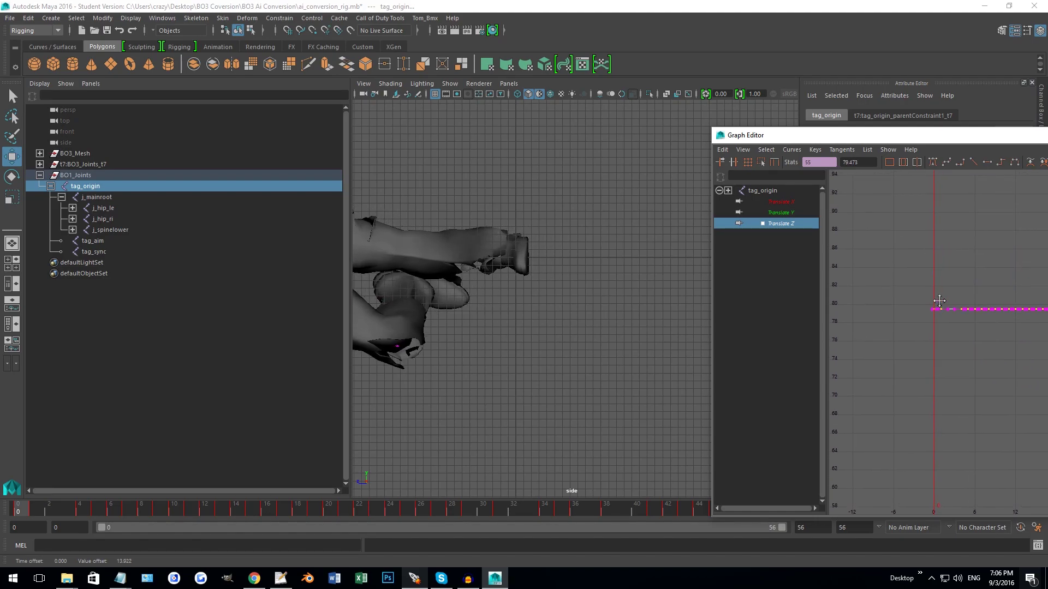
{"action": "left_click_drag", "start_coordinate": [937, 330], "coordinate": [938, 296]}
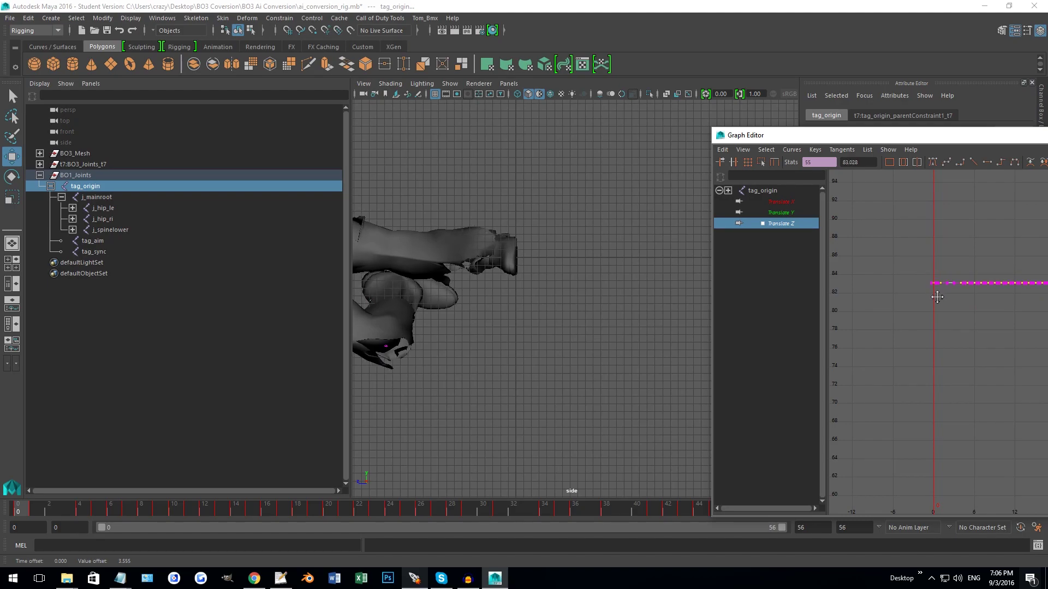
Scrub the timeline to check the feet against the ground line and fine-tune the Translate Z keys to about 82.9.
{"action": "left_click_drag", "start_coordinate": [22, 511], "coordinate": [107, 522]}
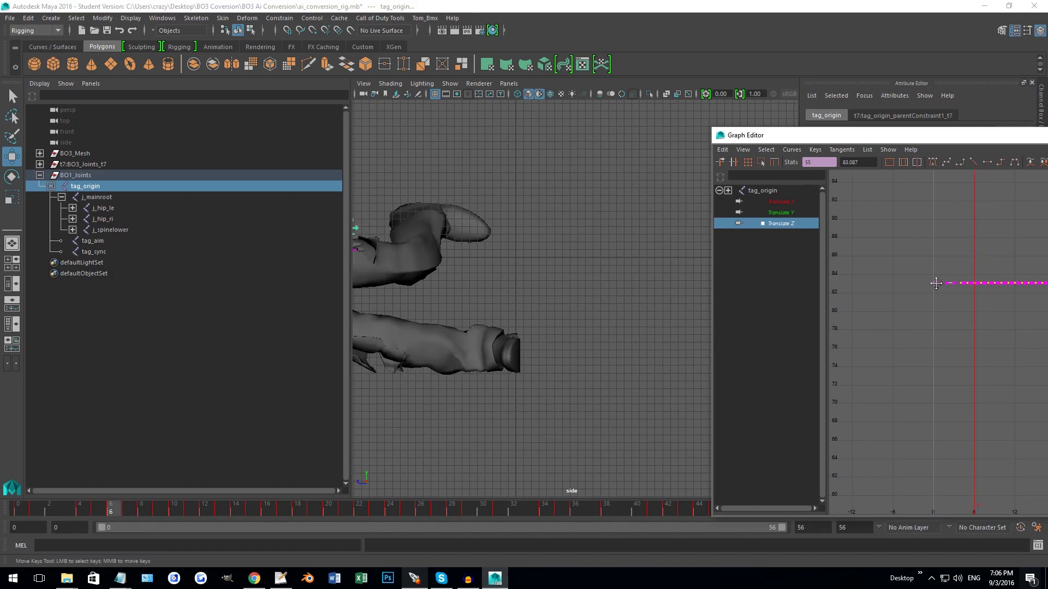
{"action": "left_click_drag", "start_coordinate": [938, 283], "coordinate": [937, 273]}
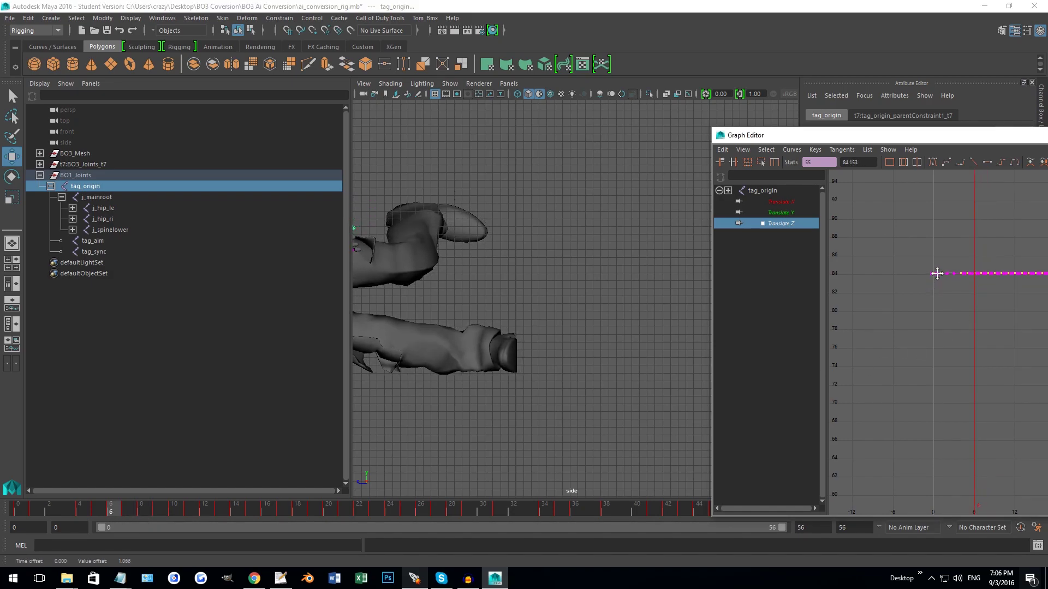
{"action": "left_click_drag", "start_coordinate": [91, 509], "coordinate": [321, 508]}
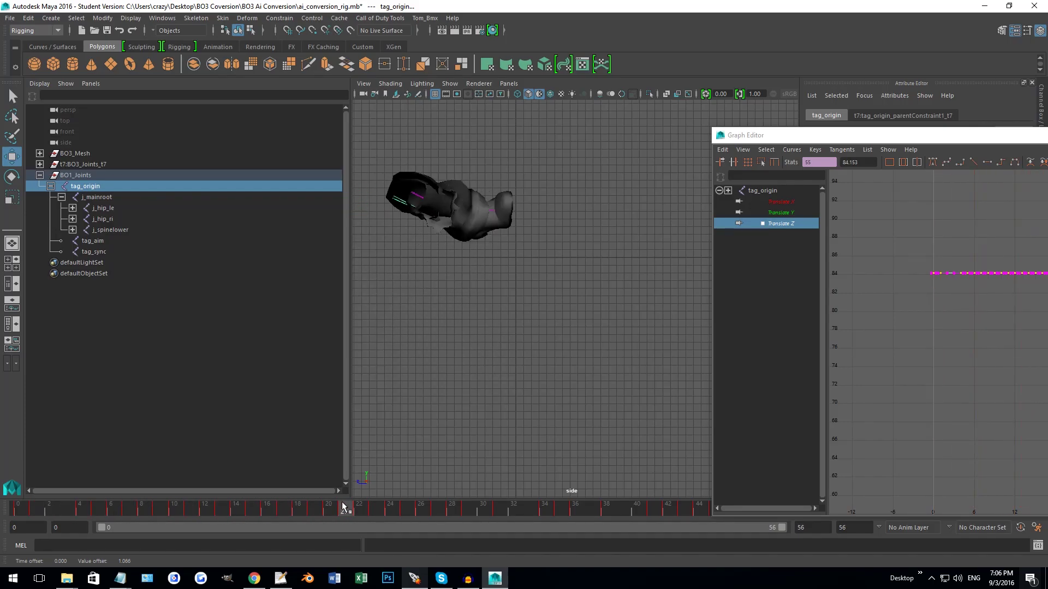
{"action": "mouse_move", "coordinate": [343, 507]}
{"action": "left_mouse_down"}
{"action": "mouse_move", "coordinate": [420, 507]}
{"action": "mouse_move", "coordinate": [82, 510]}
{"action": "mouse_move", "coordinate": [1, 522]}
{"action": "mouse_move", "coordinate": [269, 511]}
{"action": "mouse_move", "coordinate": [34, 522]}
{"action": "mouse_move", "coordinate": [5, 538]}
{"action": "mouse_move", "coordinate": [126, 532]}
{"action": "mouse_move", "coordinate": [1, 540]}
{"action": "left_mouse_up"}
{"action": "left_click_drag", "start_coordinate": [939, 274], "coordinate": [939, 284]}
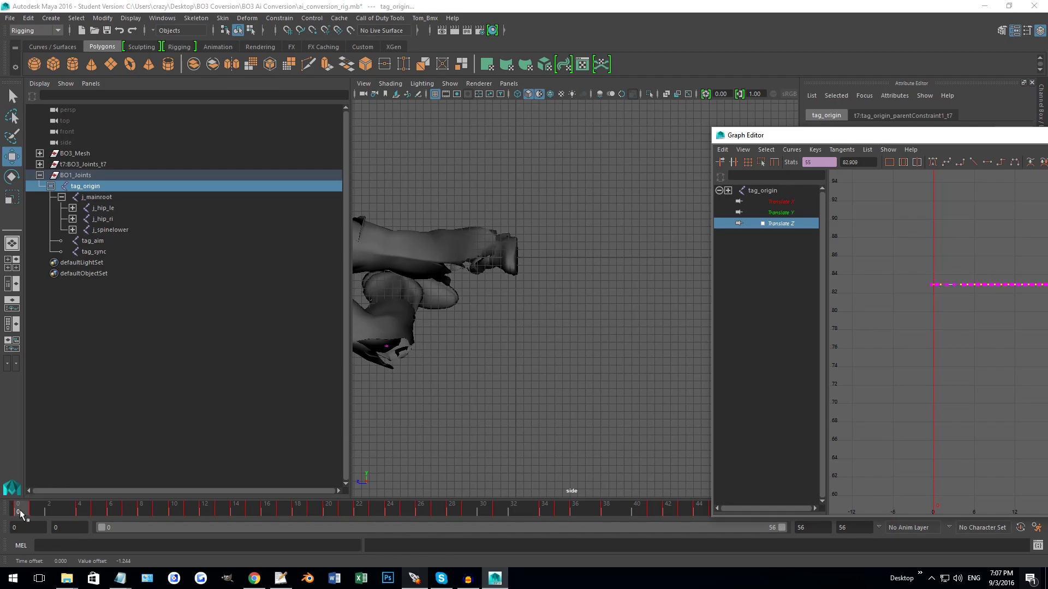
{"action": "mouse_move", "coordinate": [22, 516]}
{"action": "left_mouse_down"}
{"action": "mouse_move", "coordinate": [221, 517]}
{"action": "mouse_move", "coordinate": [2, 515]}
{"action": "left_mouse_up"}
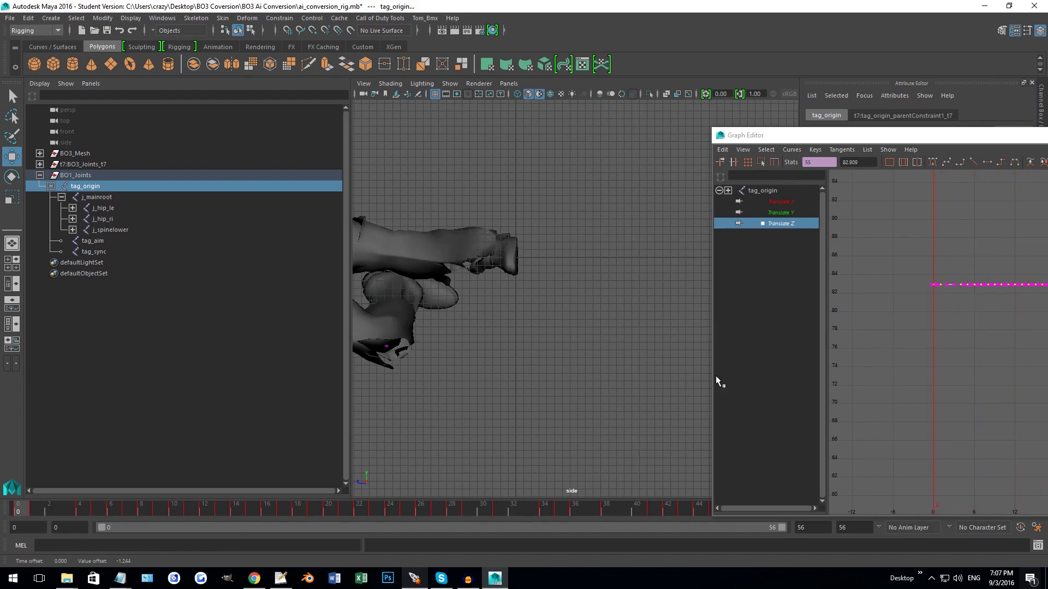
Put the Graph Editor away and return to the perspective view with the whole character and ground grid in frame.
{"action": "key", "text": "f"}
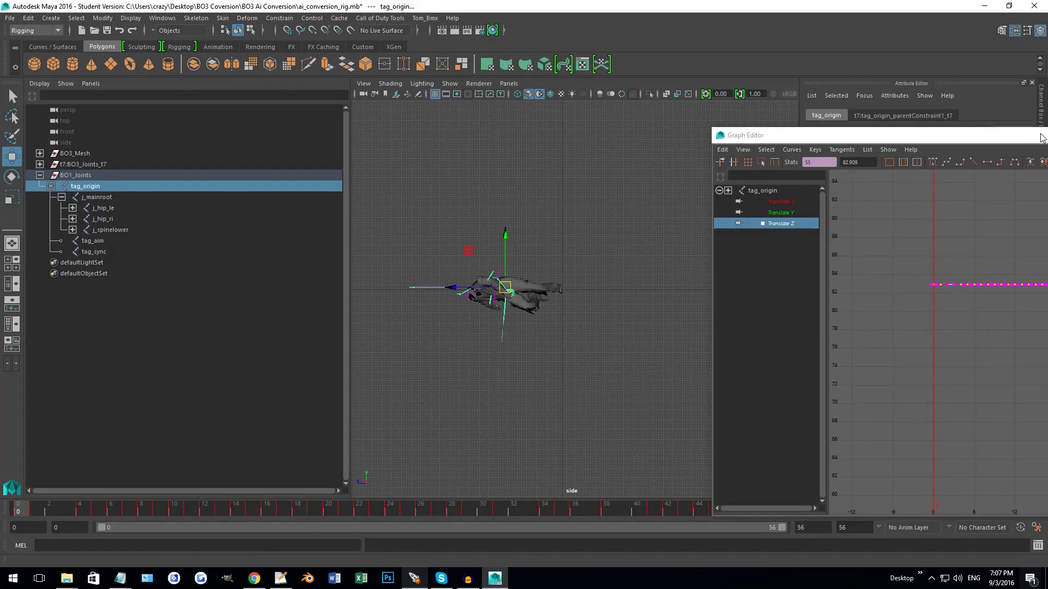
{"action": "left_click", "coordinate": [1042, 137]}
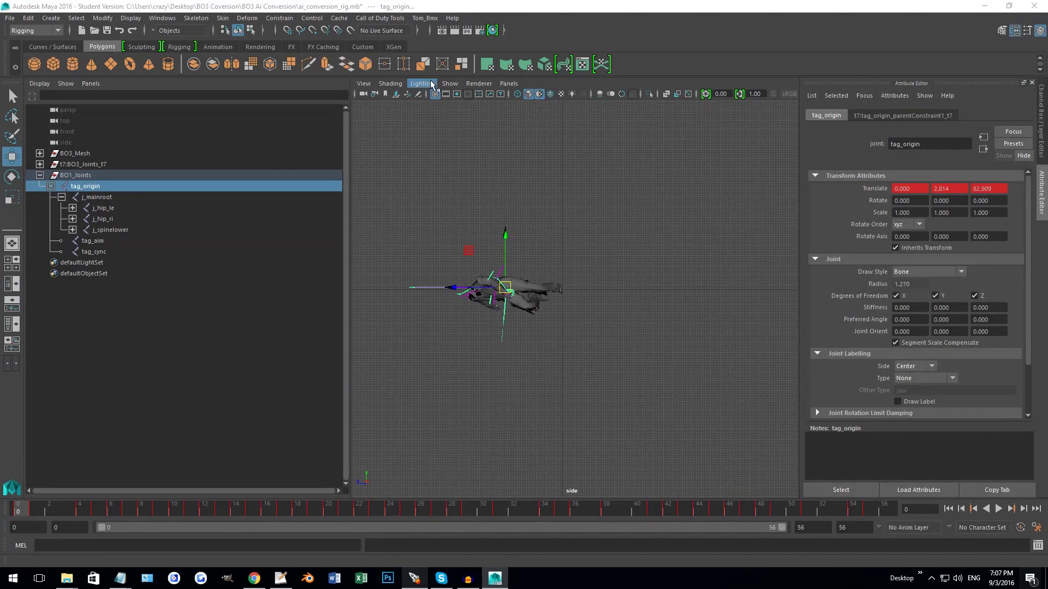
{"action": "left_click", "coordinate": [509, 83]}
{"action": "mouse_move", "coordinate": [524, 94]}
{"action": "left_click", "coordinate": [633, 98]}
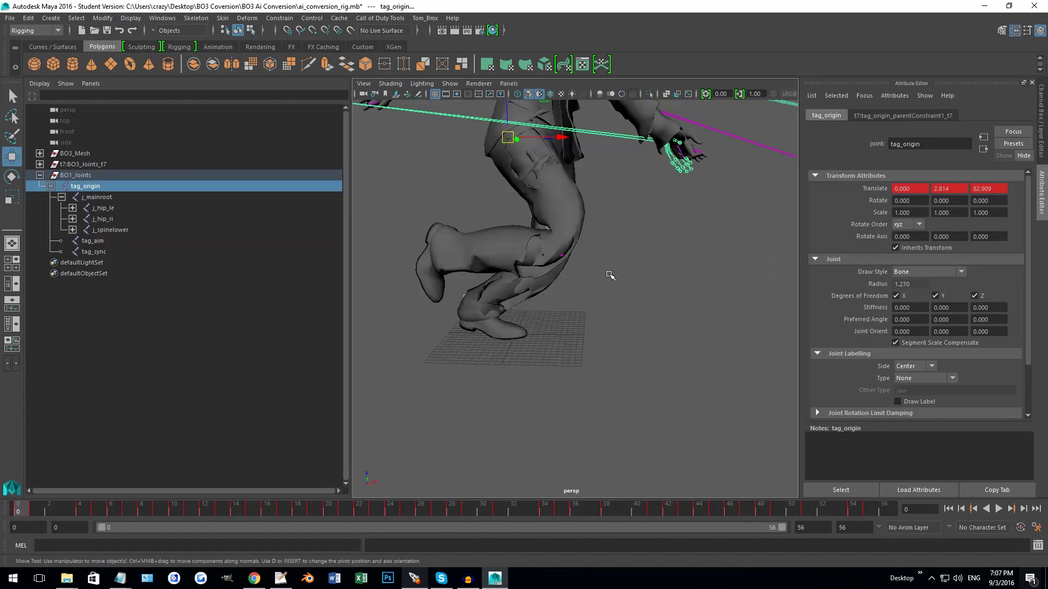
{"action": "left_click_drag", "start_coordinate": [609, 275], "coordinate": [512, 330], "text": "alt"}
{"action": "scroll", "coordinate": [558, 329], "scroll_direction": "down", "scroll_amount": 6}
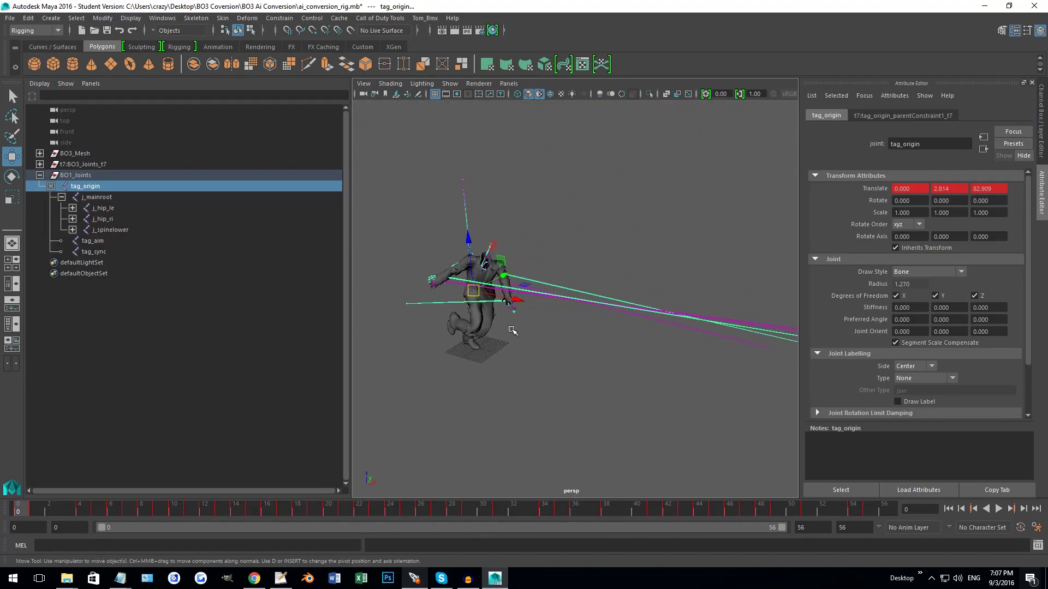
Play the sprint animation in the perspective view to check the foot height, stop it, and return to frame 0.
{"action": "key", "text": "alt+v"}
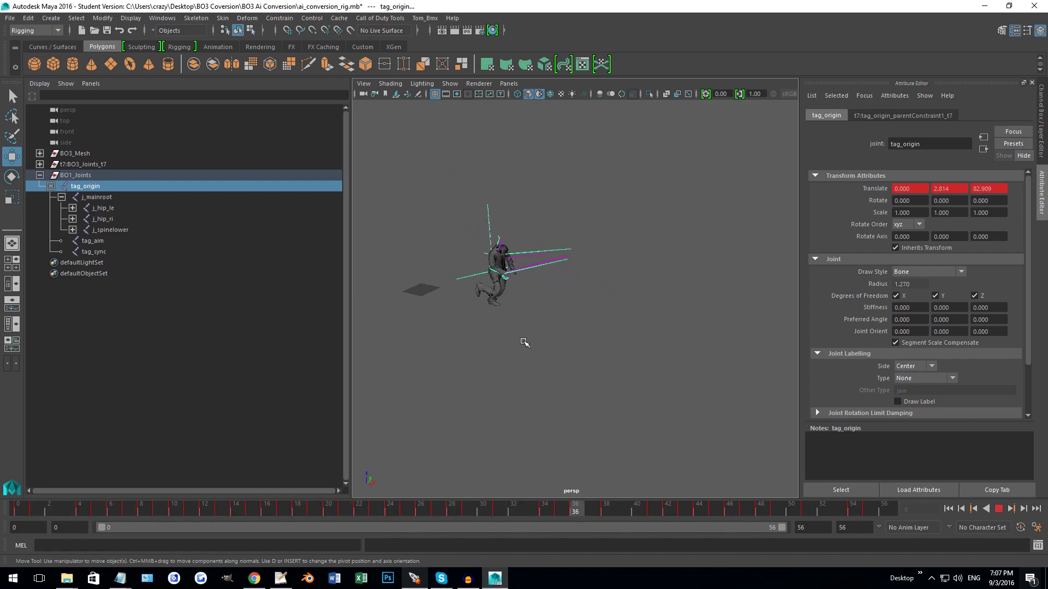
{"action": "scroll", "coordinate": [521, 341], "scroll_direction": "up", "scroll_amount": 2}
{"action": "middle_click_drag", "start_coordinate": [507, 336], "coordinate": [622, 346], "text": "alt"}
{"action": "scroll", "coordinate": [582, 349], "scroll_direction": "up", "scroll_amount": 3}
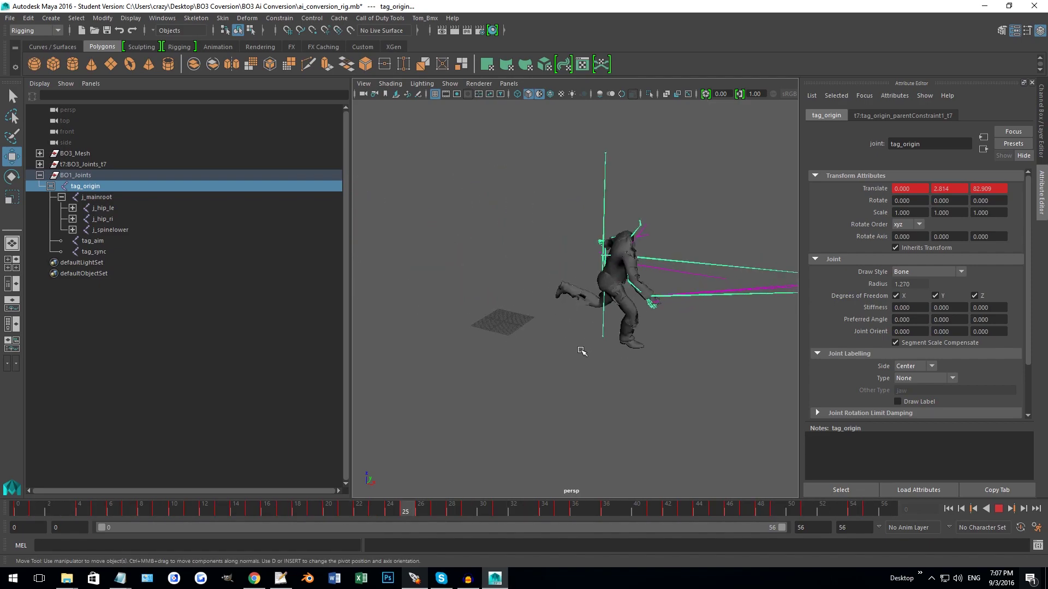
{"action": "left_click", "coordinate": [998, 510]}
{"action": "scroll", "coordinate": [424, 399], "scroll_direction": "up", "scroll_amount": 2}
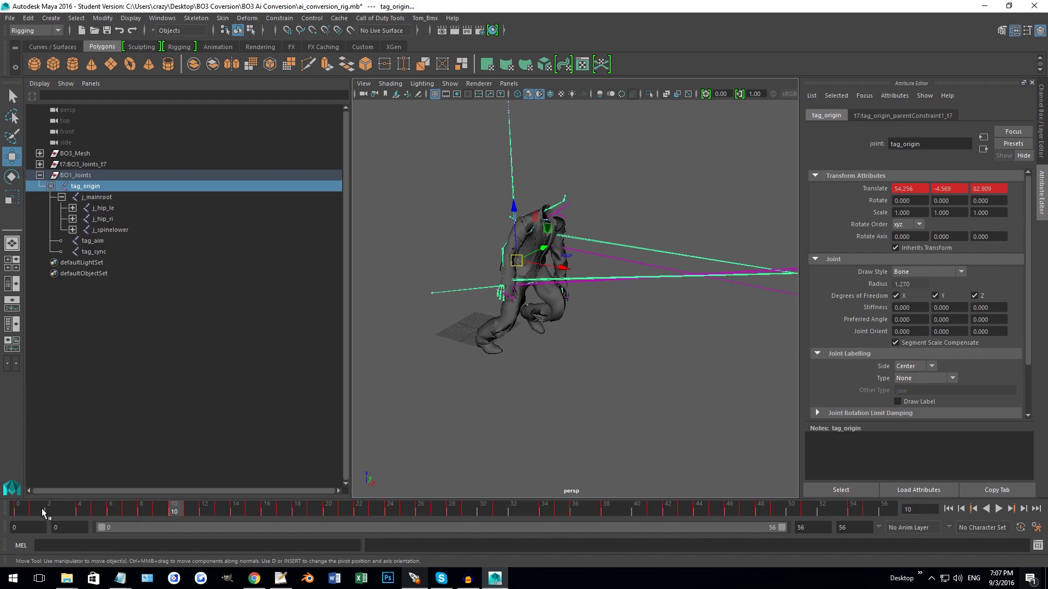
{"action": "left_click_drag", "start_coordinate": [43, 512], "coordinate": [18, 512]}
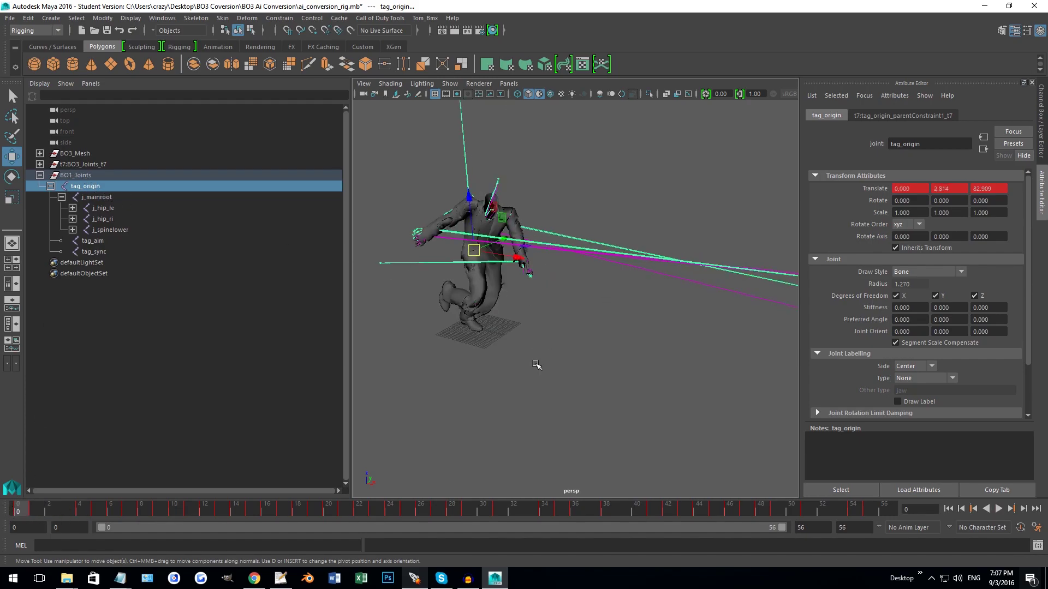
Replay the sprint from a ground-level angle, stop playback, and bring the Graph Editor back beside the character.
{"action": "left_click_drag", "start_coordinate": [537, 365], "coordinate": [513, 350], "text": "alt"}
{"action": "left_click", "coordinate": [999, 508]}
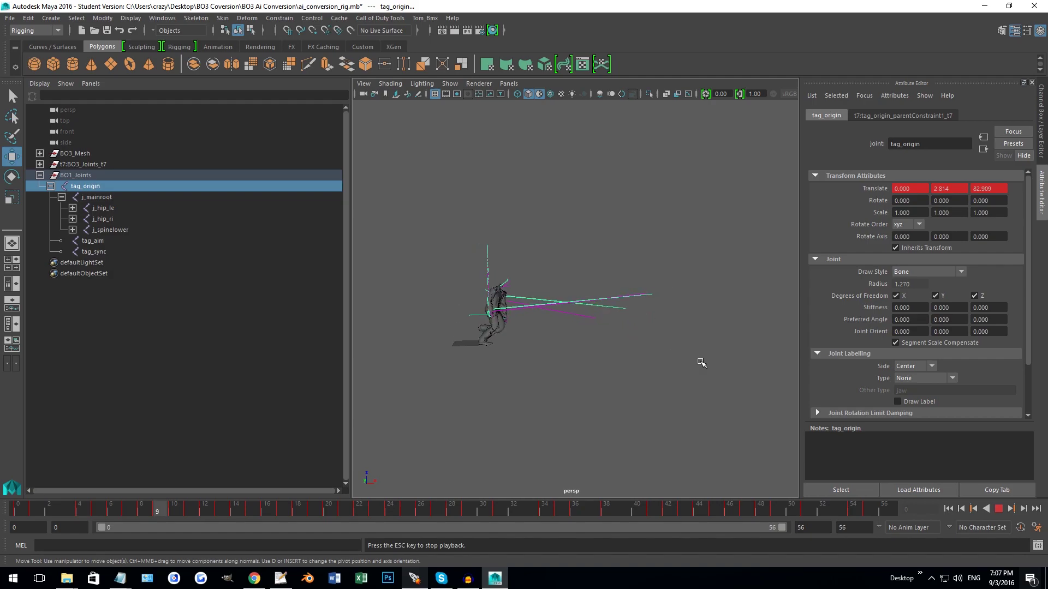
{"action": "key", "text": "Escape"}
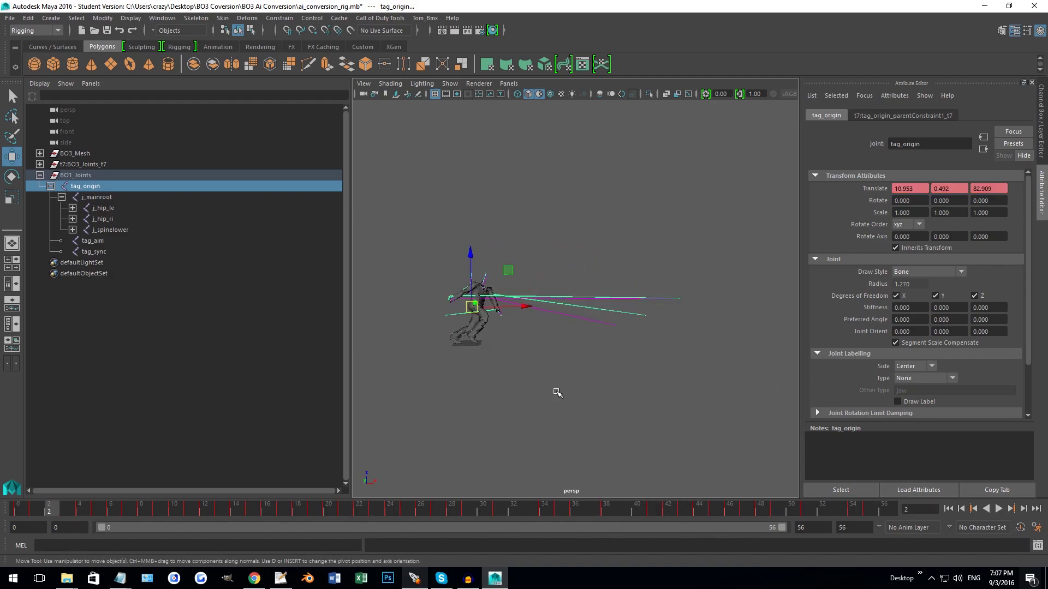
{"action": "left_click_drag", "start_coordinate": [1047, 124], "coordinate": [748, 125]}
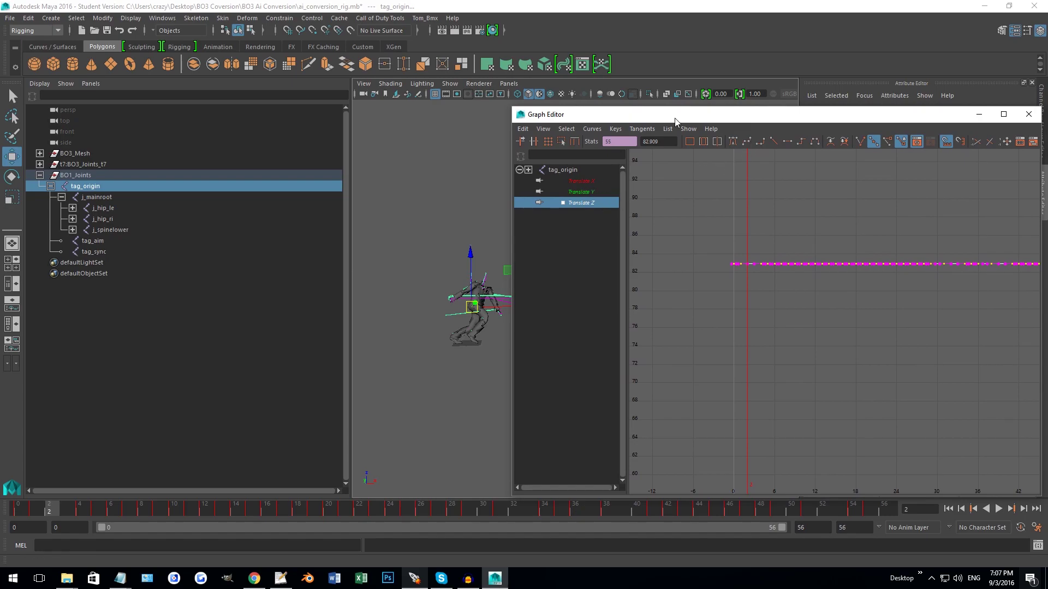
Check tag_origin's axes from another viewport angle and isolate its Translate X curve in the Graph Editor.
{"action": "left_click_drag", "start_coordinate": [676, 118], "coordinate": [1047, 141]}
{"action": "left_click_drag", "start_coordinate": [636, 198], "coordinate": [549, 304], "text": "alt"}
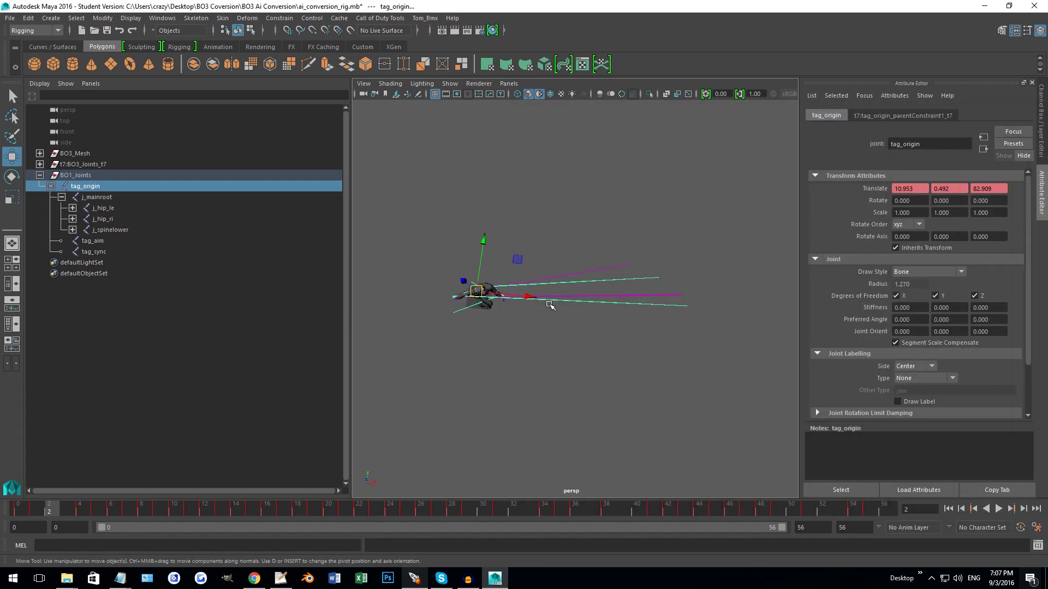
{"action": "left_click_drag", "start_coordinate": [1047, 164], "coordinate": [856, 125]}
{"action": "left_click", "coordinate": [480, 185]}
{"action": "scroll", "coordinate": [879, 227], "scroll_direction": "down", "scroll_amount": 10}
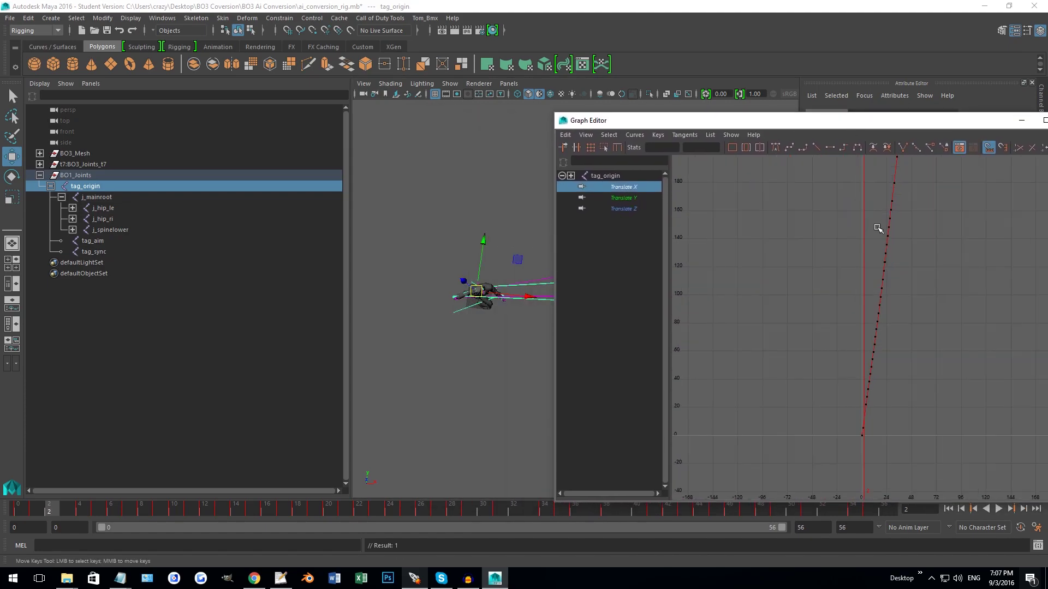
{"action": "middle_click_drag", "start_coordinate": [901, 259], "coordinate": [900, 259], "text": "alt"}
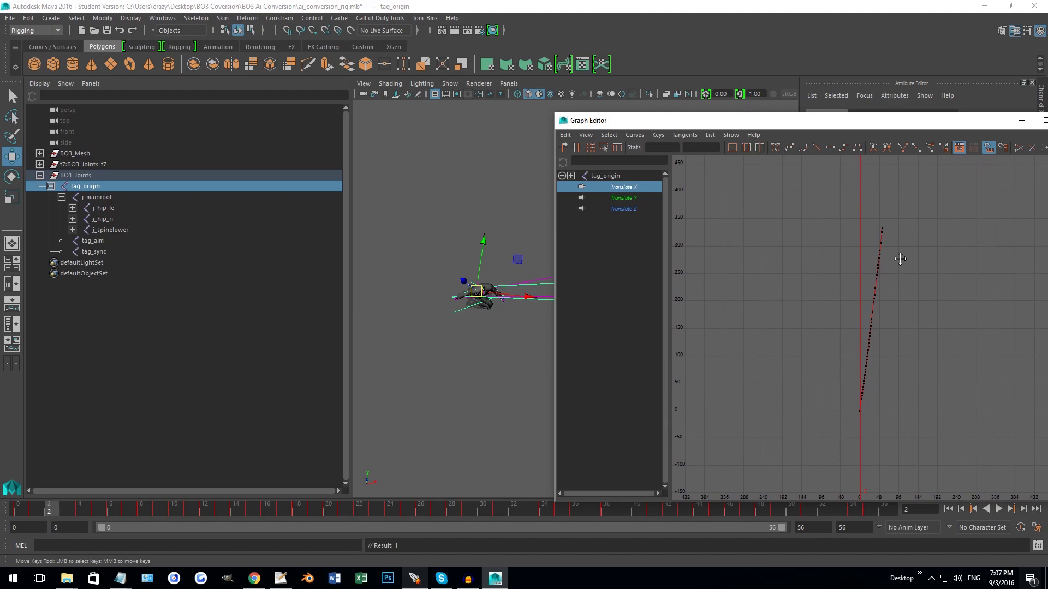
Look at j_mainroot's curves, reselect tag_origin, and show its whole Translate X curve on its own.
{"action": "left_click", "coordinate": [96, 198]}
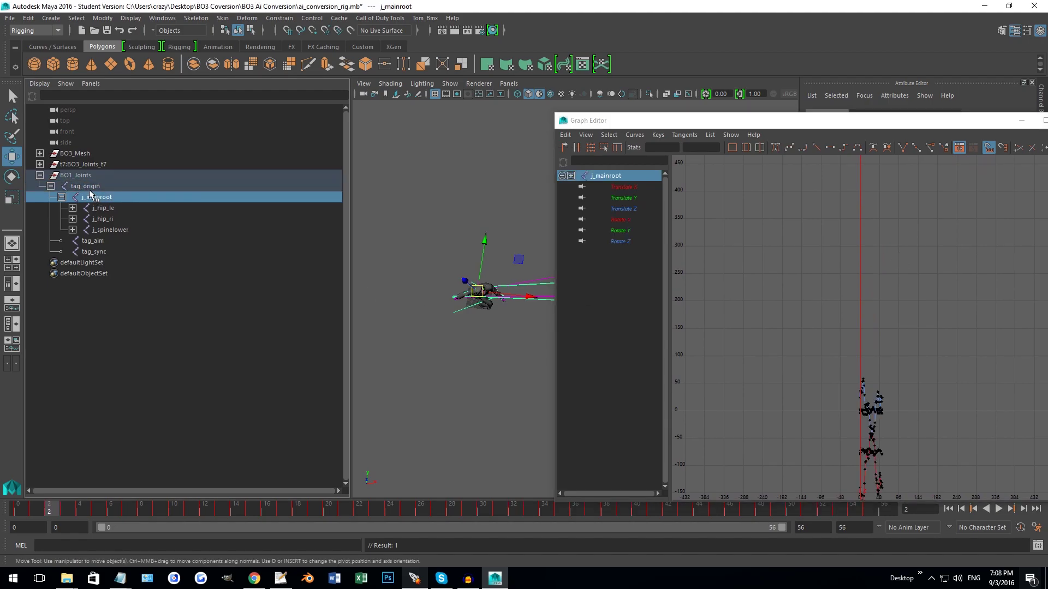
{"action": "left_click", "coordinate": [86, 187]}
{"action": "key", "text": "f"}
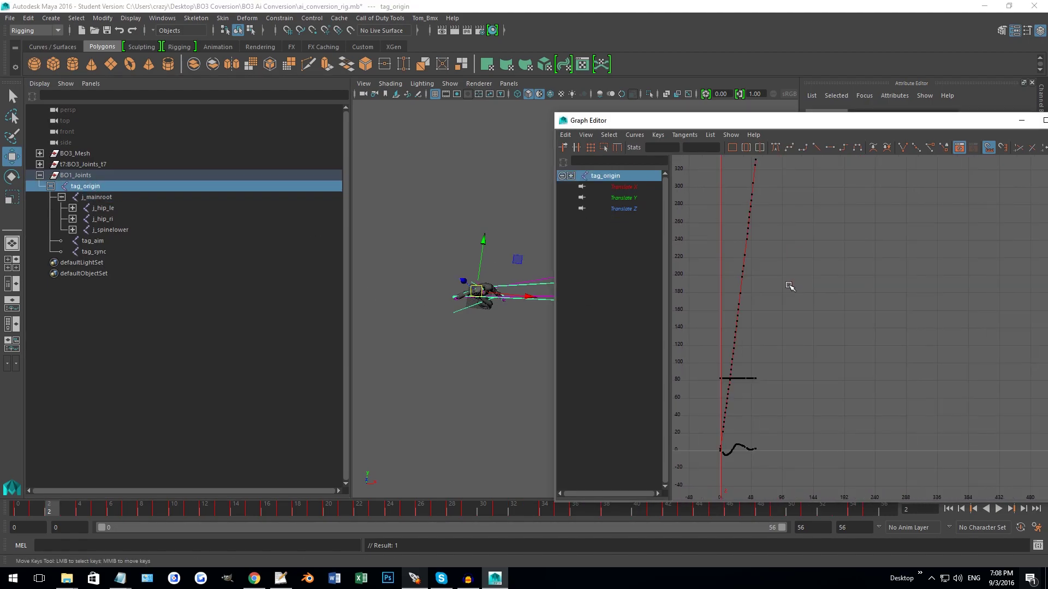
{"action": "middle_click_drag", "start_coordinate": [776, 345], "coordinate": [861, 240], "text": "alt"}
{"action": "left_click", "coordinate": [619, 189]}
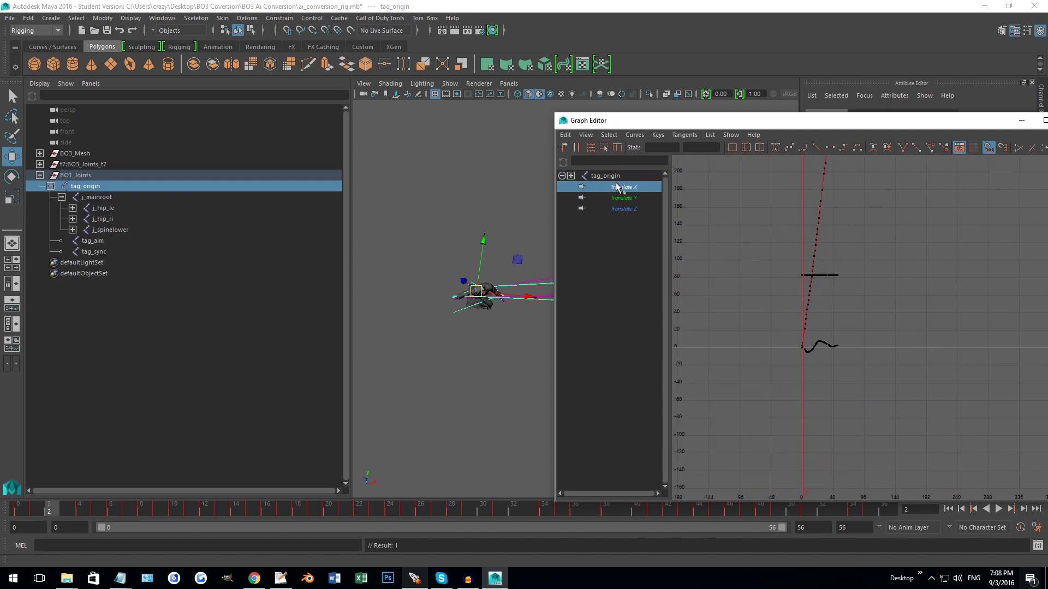
{"action": "middle_click_drag", "start_coordinate": [872, 293], "coordinate": [870, 410], "text": "alt"}
{"action": "scroll", "coordinate": [830, 325], "scroll_direction": "down", "scroll_amount": 3}
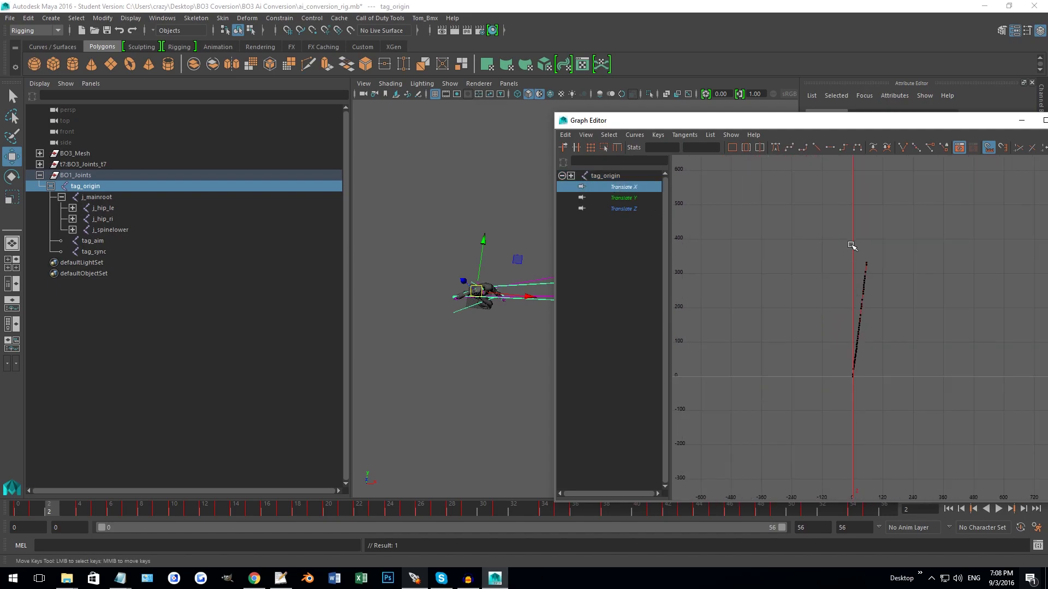
{"action": "scroll", "coordinate": [860, 262], "scroll_direction": "up", "scroll_amount": 3}
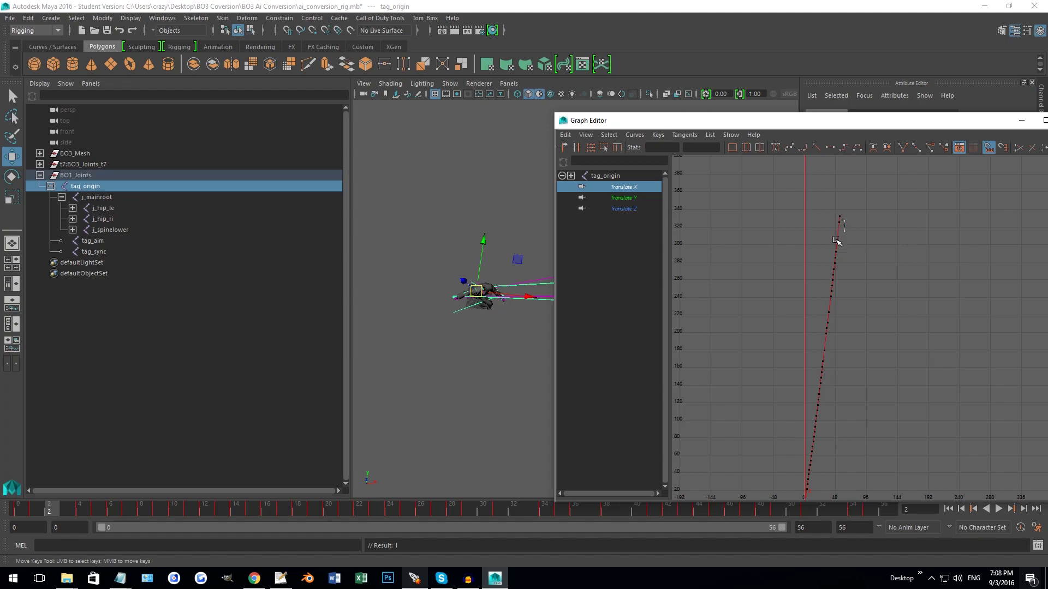
Delete all of tag_origin's Translate X keys between the first and the last key.
{"action": "left_click_drag", "start_coordinate": [792, 392], "coordinate": [783, 490]}
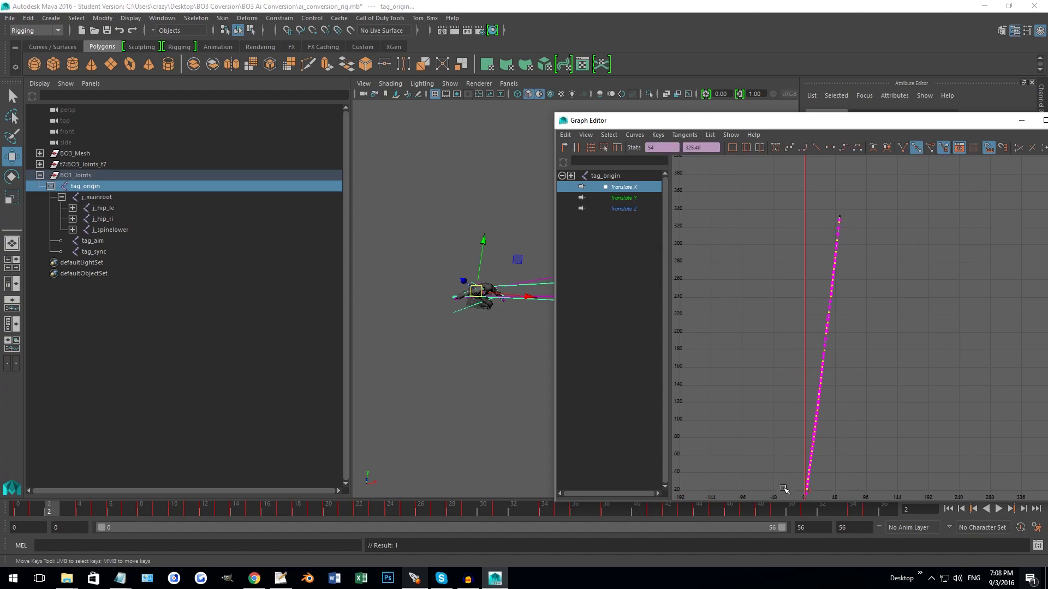
{"action": "middle_click_drag", "start_coordinate": [882, 437], "coordinate": [882, 342], "text": "alt"}
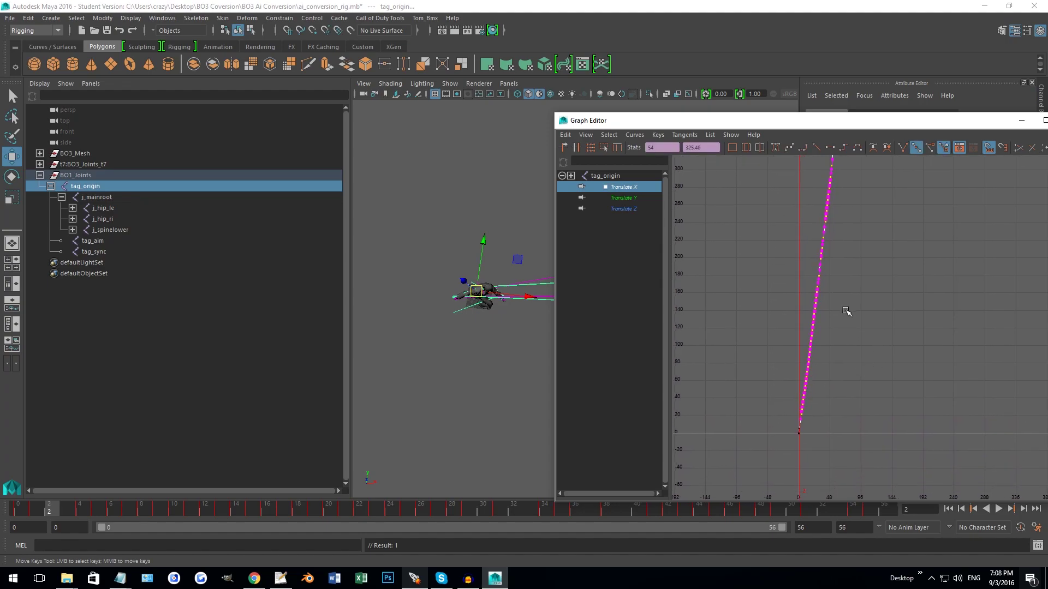
{"action": "middle_click_drag", "start_coordinate": [846, 311], "coordinate": [832, 338], "text": "alt"}
{"action": "middle_click_drag", "start_coordinate": [813, 407], "coordinate": [859, 243], "text": "alt"}
{"action": "scroll", "coordinate": [813, 360], "scroll_direction": "up", "scroll_amount": 3}
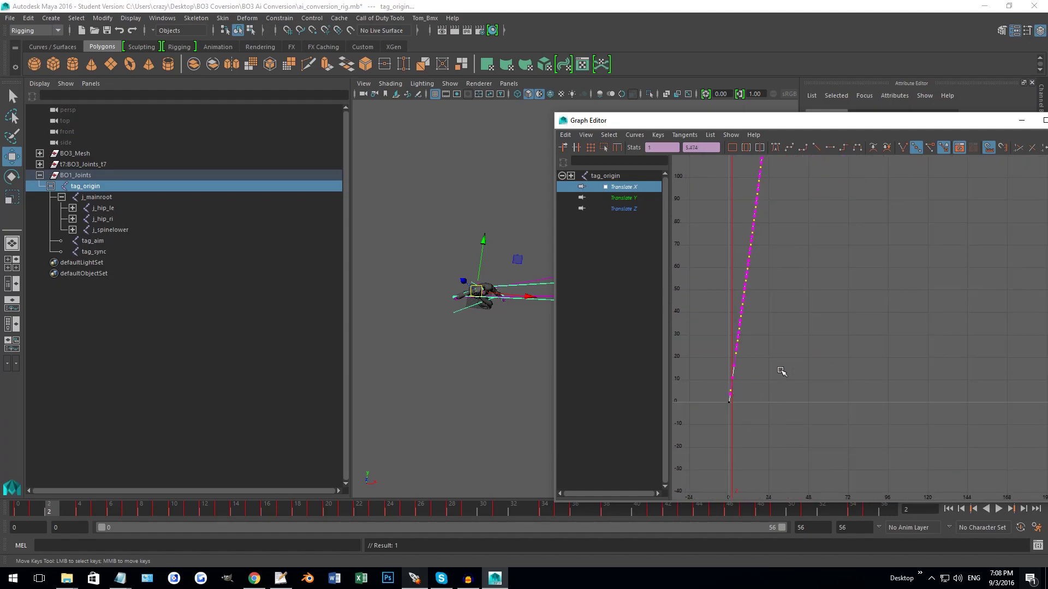
{"action": "middle_click_drag", "start_coordinate": [790, 284], "coordinate": [789, 513], "text": "alt"}
{"action": "middle_click_drag", "start_coordinate": [846, 206], "coordinate": [841, 379], "text": "alt"}
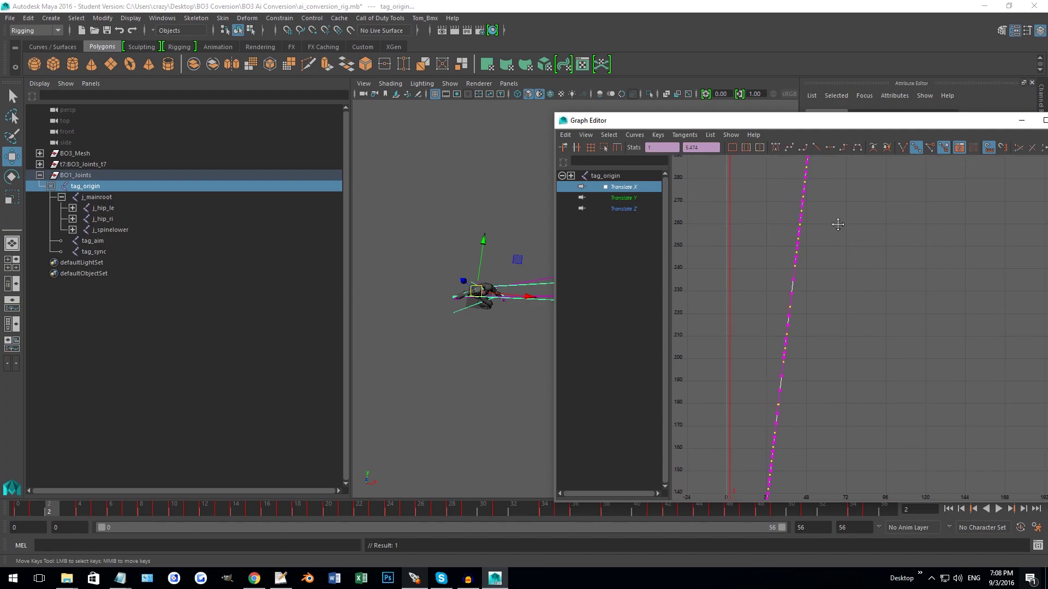
{"action": "middle_click_drag", "start_coordinate": [838, 224], "coordinate": [812, 227], "text": "alt"}
{"action": "scroll", "coordinate": [848, 297], "scroll_direction": "down", "scroll_amount": 2}
{"action": "middle_click_drag", "start_coordinate": [850, 326], "coordinate": [848, 298], "text": "alt"}
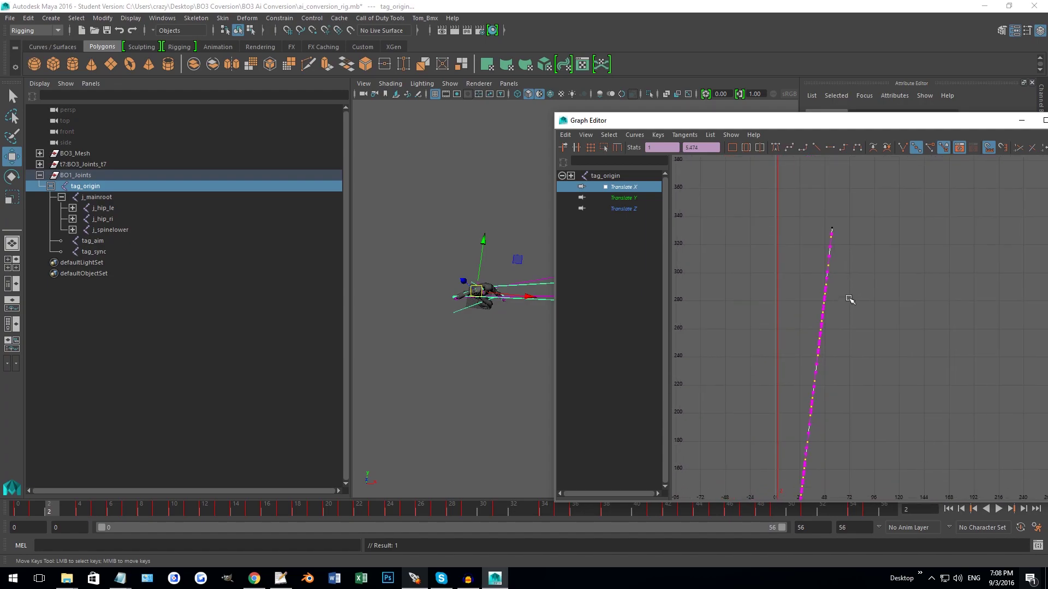
{"action": "key", "text": "Delete"}
Select the two remaining Translate X keys and give them linear tangents for a constant forward speed.
{"action": "scroll", "coordinate": [851, 227], "scroll_direction": "down", "scroll_amount": 3}
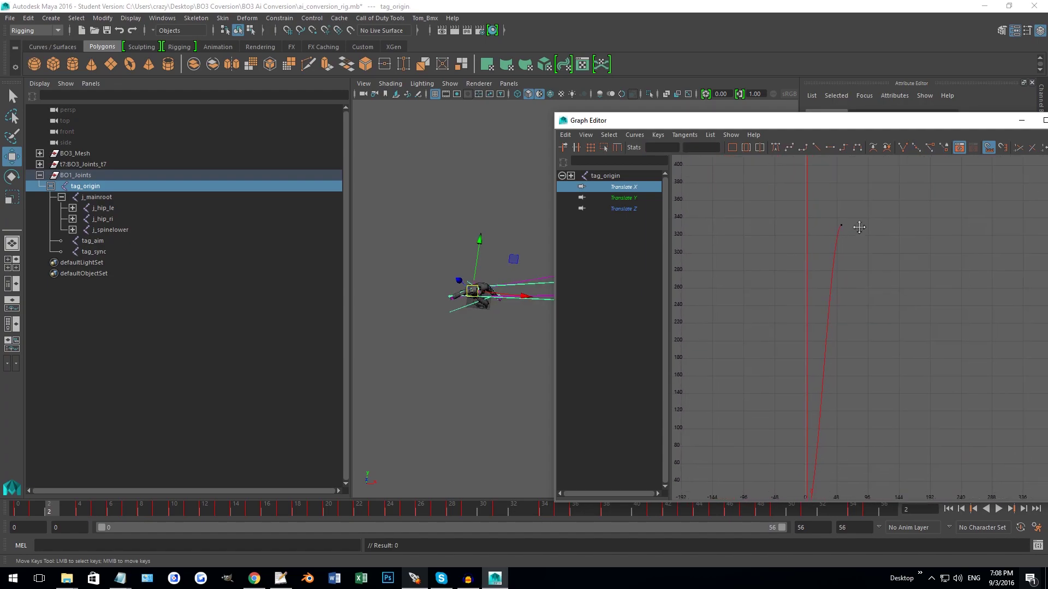
{"action": "middle_click_drag", "start_coordinate": [858, 226], "coordinate": [851, 195], "text": "alt"}
{"action": "scroll", "coordinate": [852, 278], "scroll_direction": "down", "scroll_amount": 3}
{"action": "middle_click_drag", "start_coordinate": [851, 244], "coordinate": [846, 228], "text": "alt"}
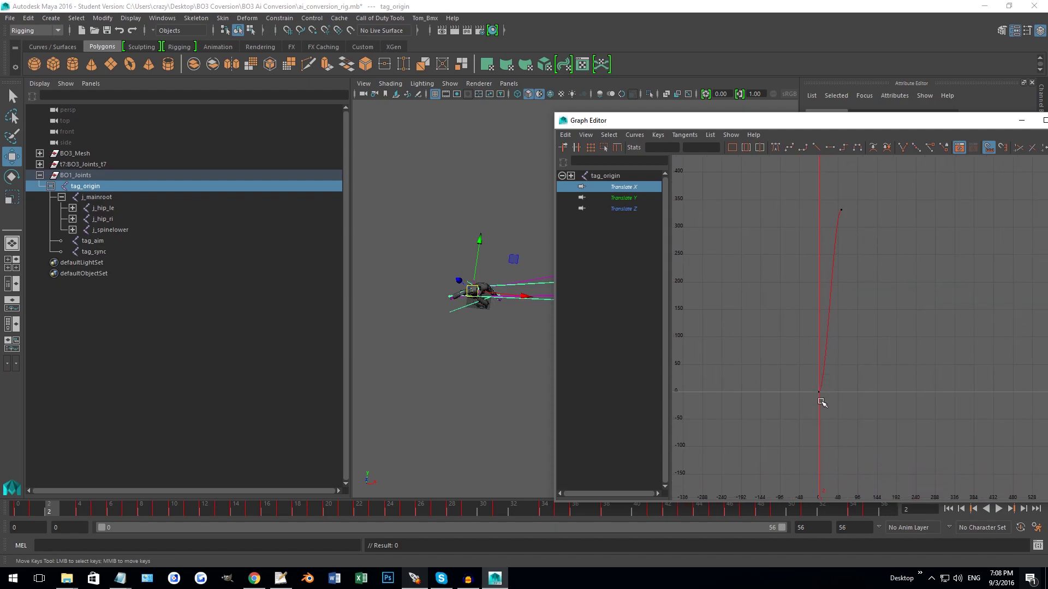
{"action": "left_click", "coordinate": [632, 198]}
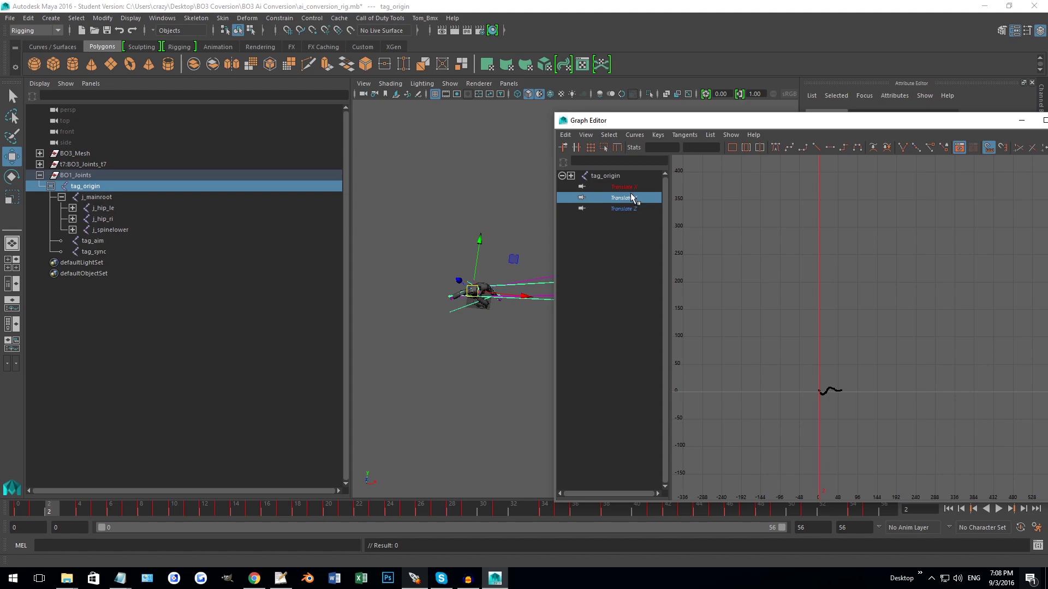
{"action": "left_click", "coordinate": [634, 191]}
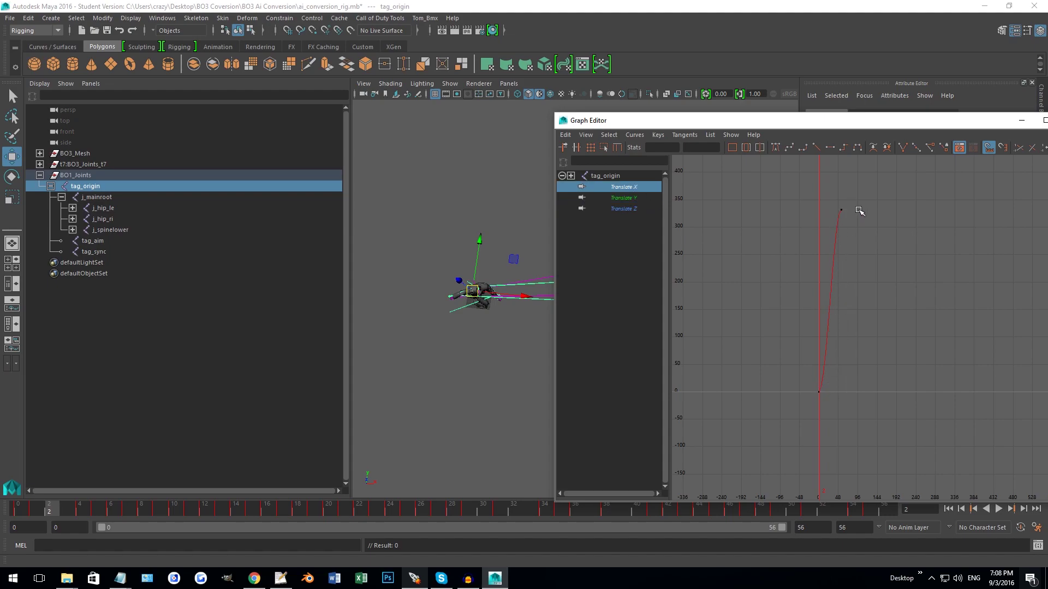
{"action": "left_click_drag", "start_coordinate": [864, 184], "coordinate": [796, 424]}
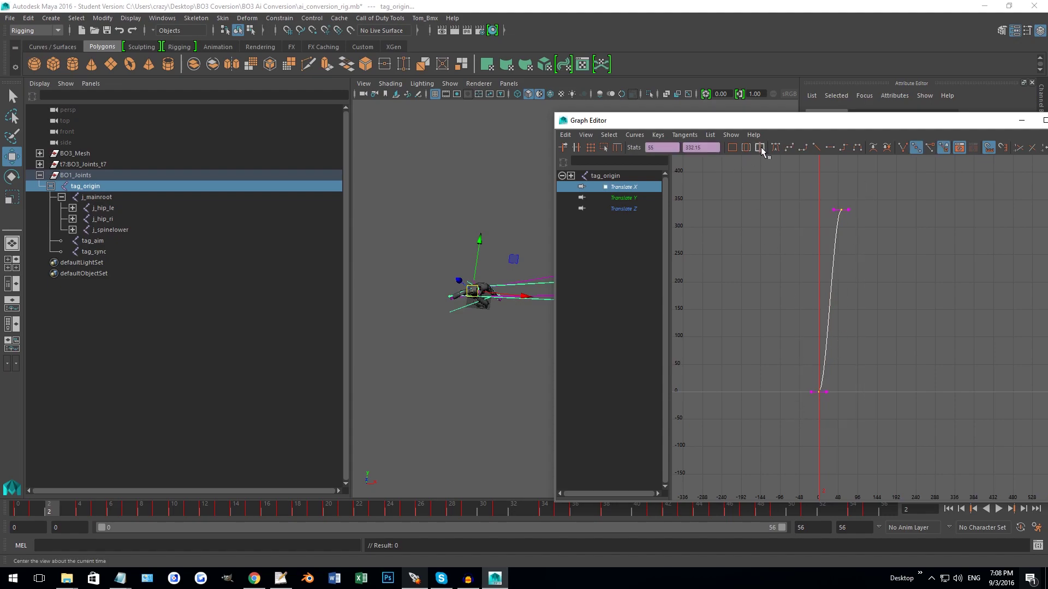
{"action": "left_click", "coordinate": [815, 146]}
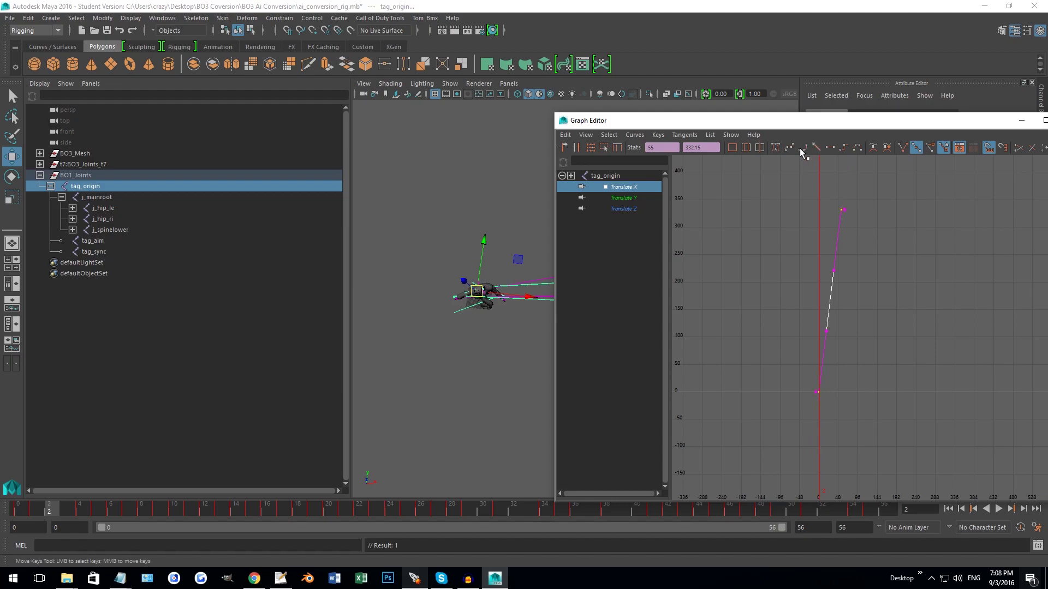
{"action": "left_click", "coordinate": [777, 148]}
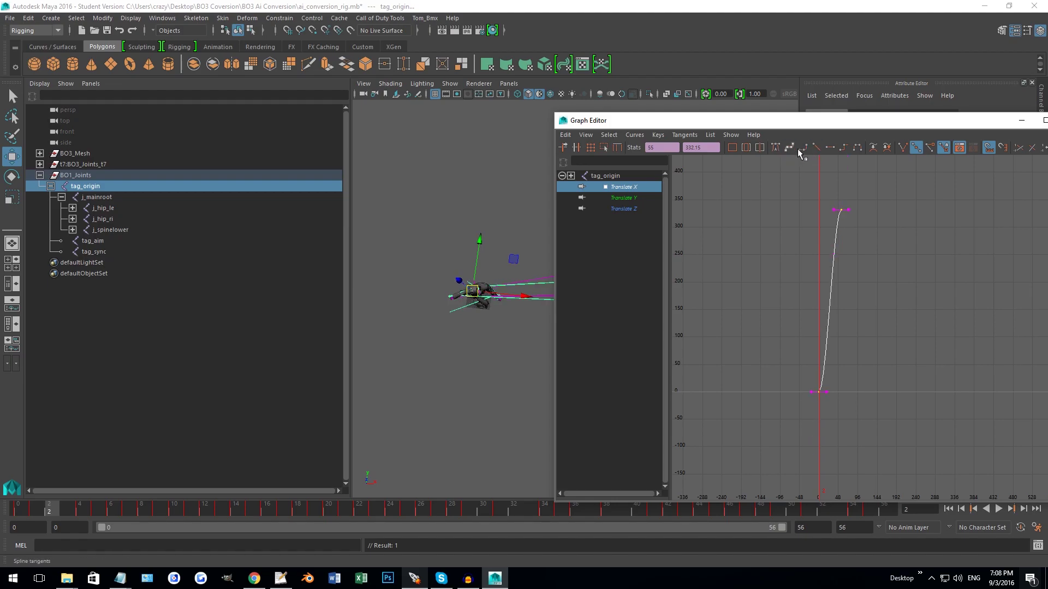
{"action": "left_click", "coordinate": [817, 147]}
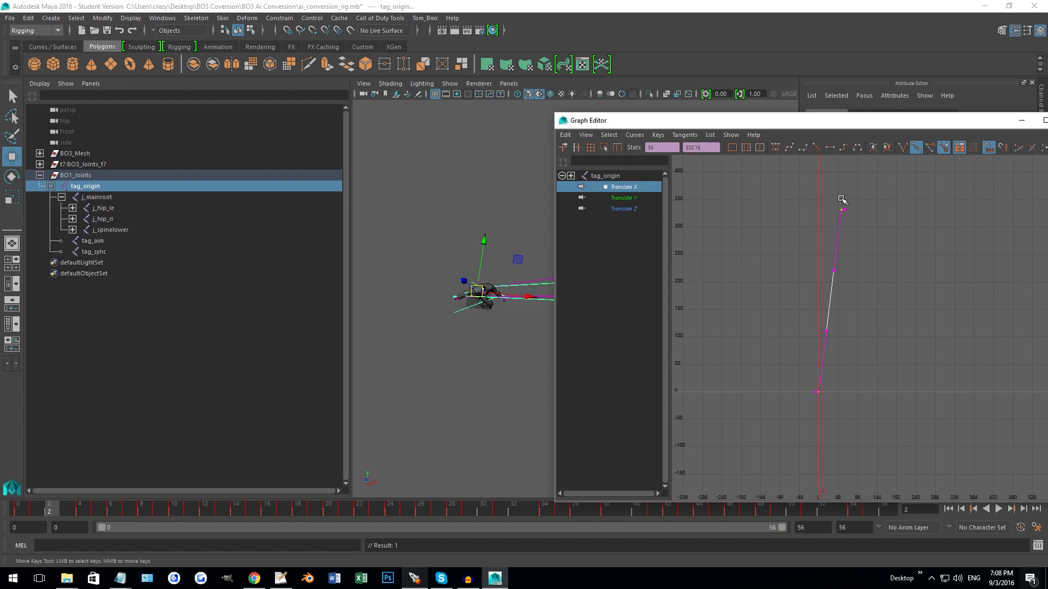
Preview the motion from a side angle, return to frame 0, and select the last Translate X key.
{"action": "left_click_drag", "start_coordinate": [491, 362], "coordinate": [497, 331], "text": "alt"}
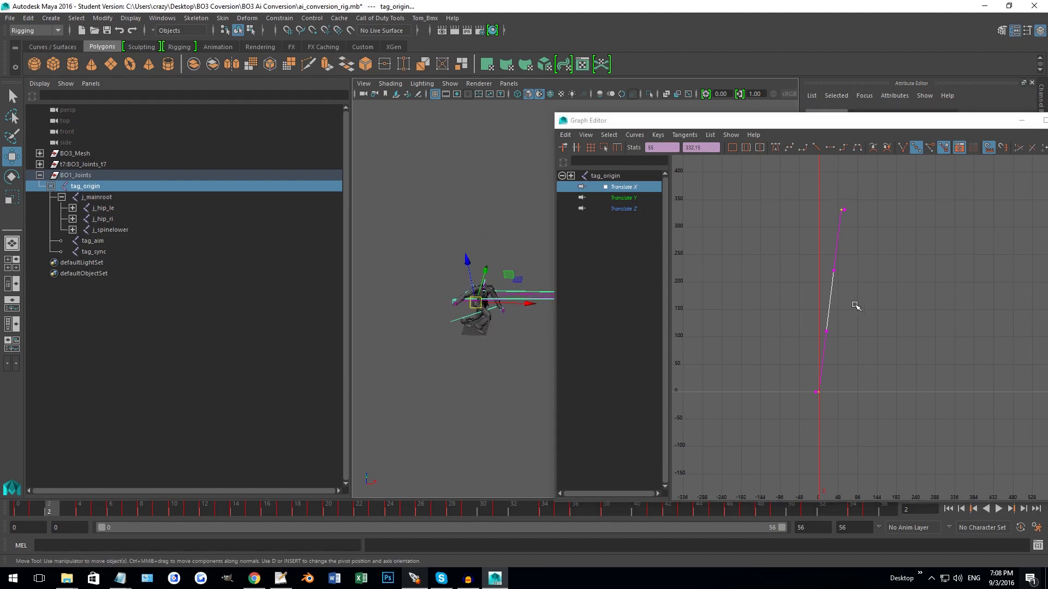
{"action": "left_click", "coordinate": [833, 188]}
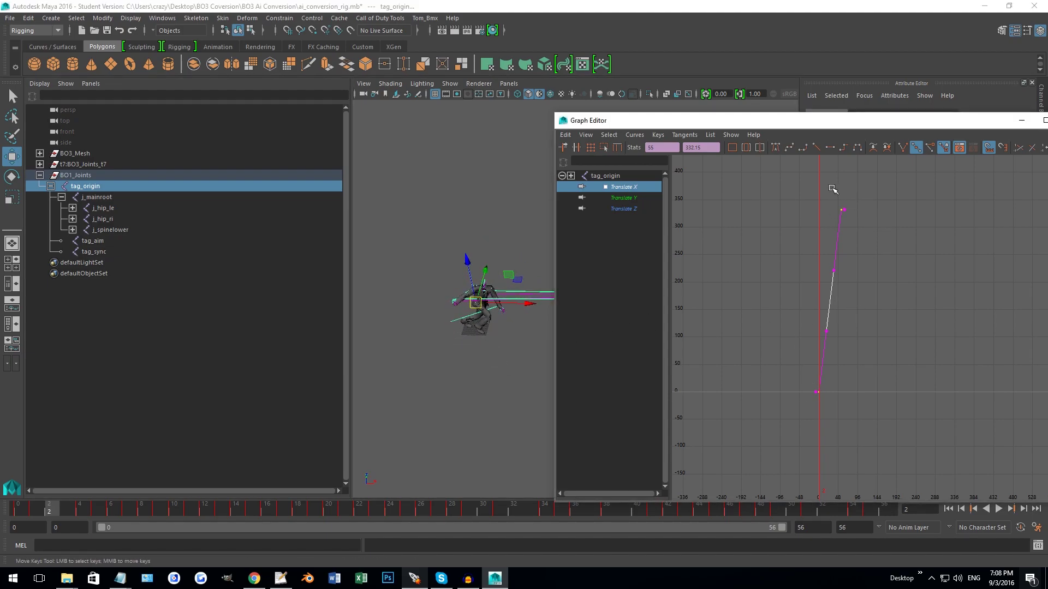
{"action": "key", "text": "alt+v"}
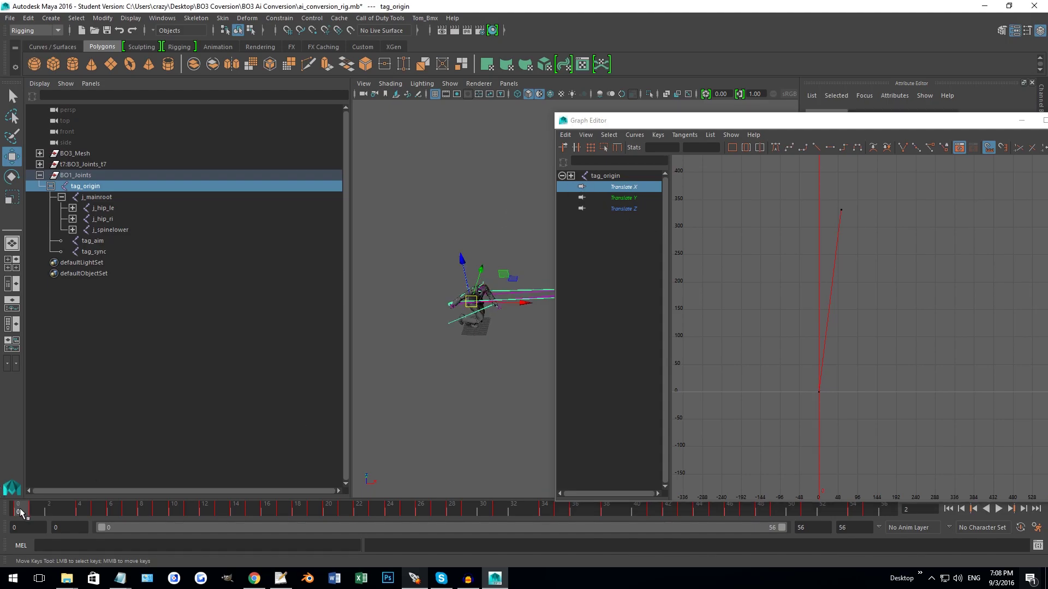
{"action": "key", "text": "alt+v"}
{"action": "left_click_drag", "start_coordinate": [833, 204], "coordinate": [862, 222]}
{"action": "middle_click_drag", "start_coordinate": [866, 249], "coordinate": [845, 366], "text": "alt"}
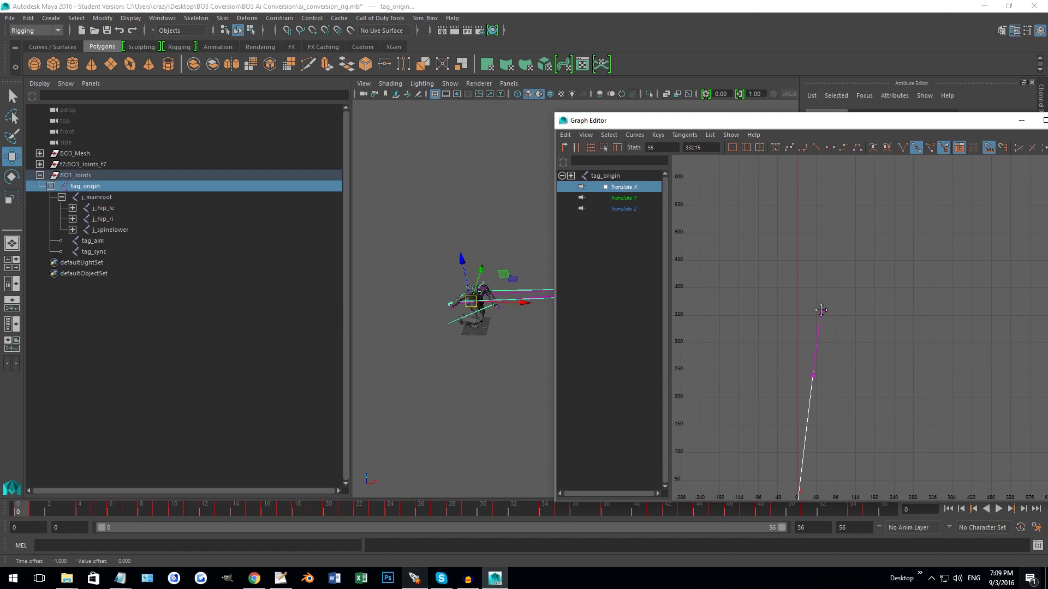
{"action": "key", "text": "ctrl+z"}
{"action": "scroll", "coordinate": [823, 341], "scroll_direction": "up", "scroll_amount": 6}
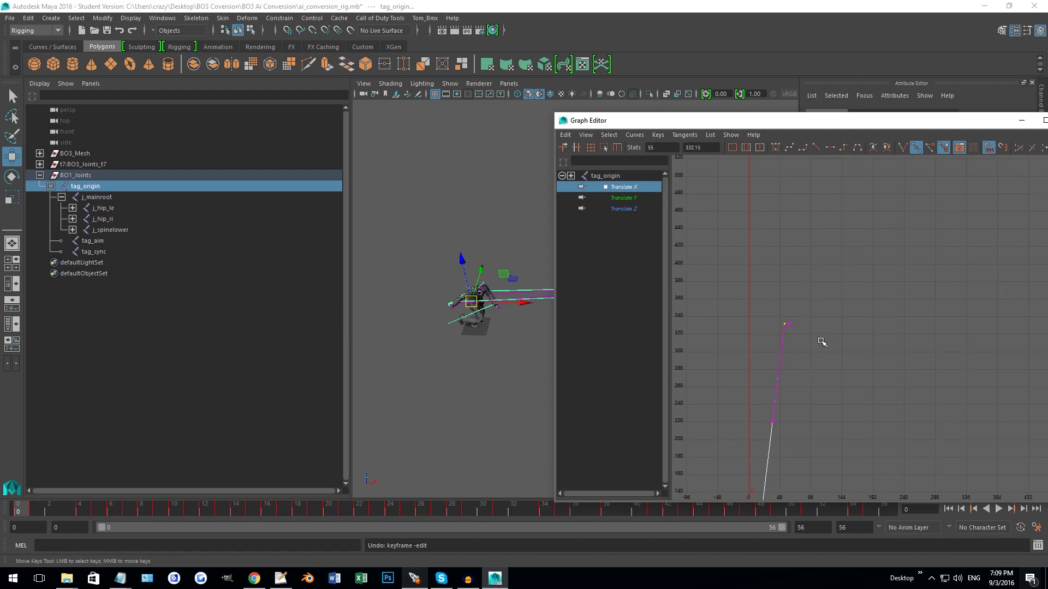
{"action": "middle_click_drag", "start_coordinate": [754, 323], "coordinate": [974, 327], "text": "alt"}
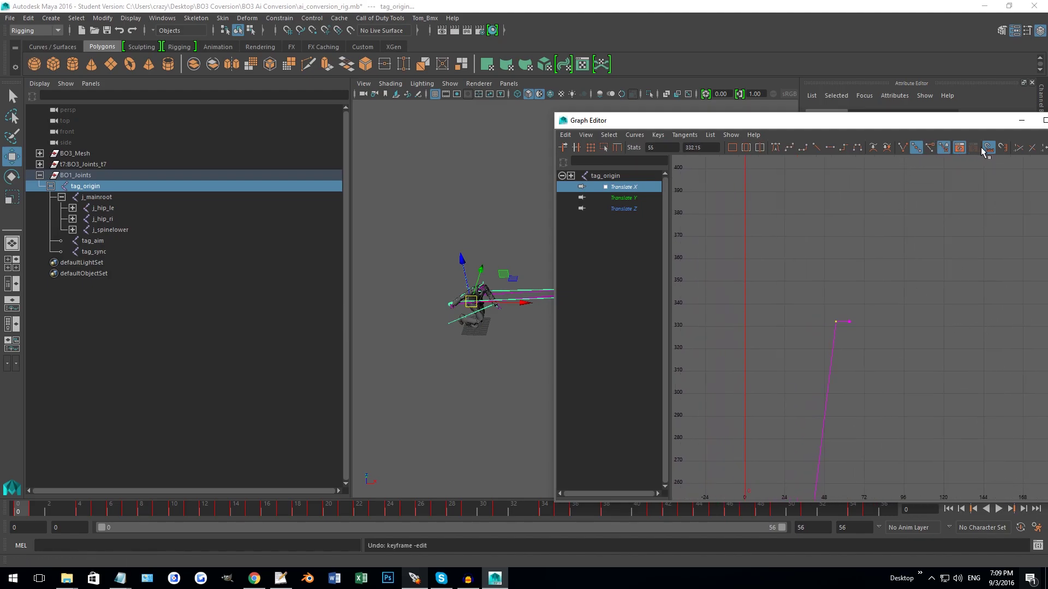
{"action": "middle_click_drag", "start_coordinate": [839, 323], "coordinate": [840, 289]}
{"action": "key", "text": "ctrl+z"}
Move the last Translate X key to frame 56 and raise it to about 415.75.
{"action": "scroll", "coordinate": [832, 326], "scroll_direction": "up", "scroll_amount": 4}
{"action": "middle_click_drag", "start_coordinate": [804, 325], "coordinate": [862, 372], "text": "alt"}
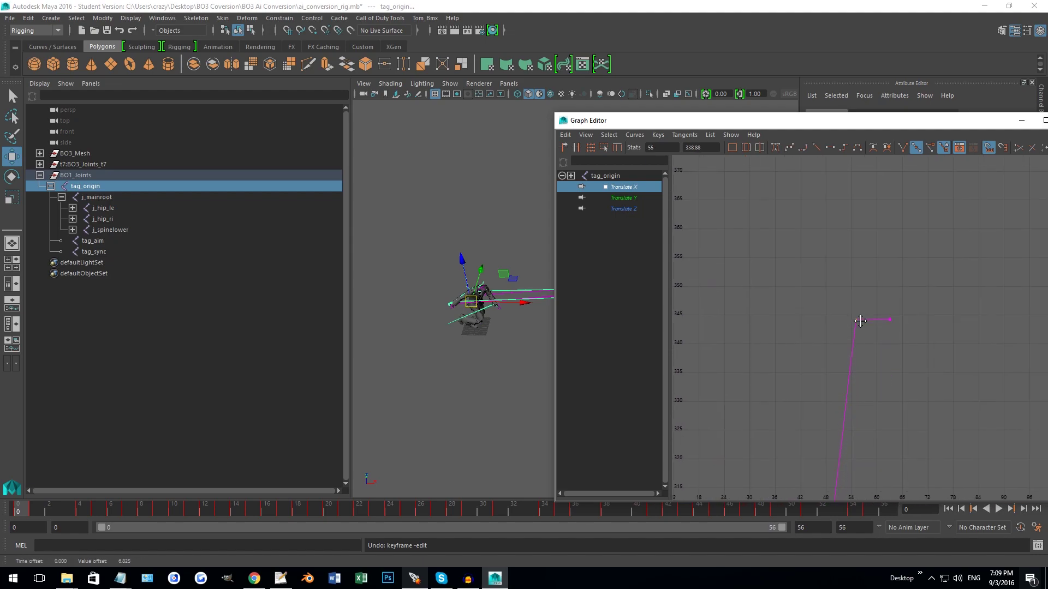
{"action": "middle_click_drag", "start_coordinate": [862, 195], "coordinate": [879, 435]}
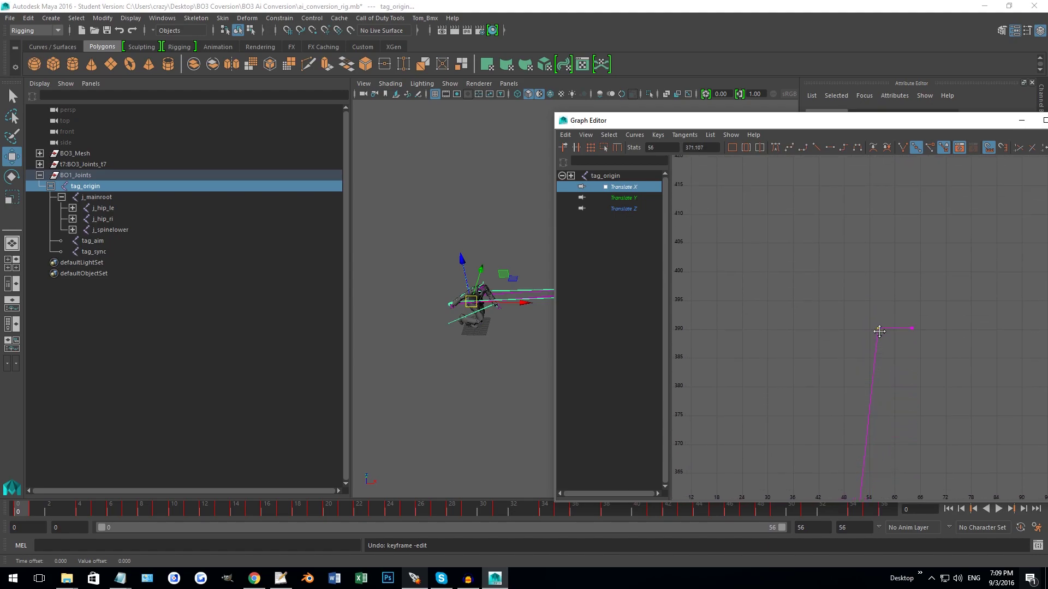
{"action": "middle_click_drag", "start_coordinate": [879, 332], "coordinate": [880, 286]}
{"action": "middle_click_drag", "start_coordinate": [879, 201], "coordinate": [880, 185]}
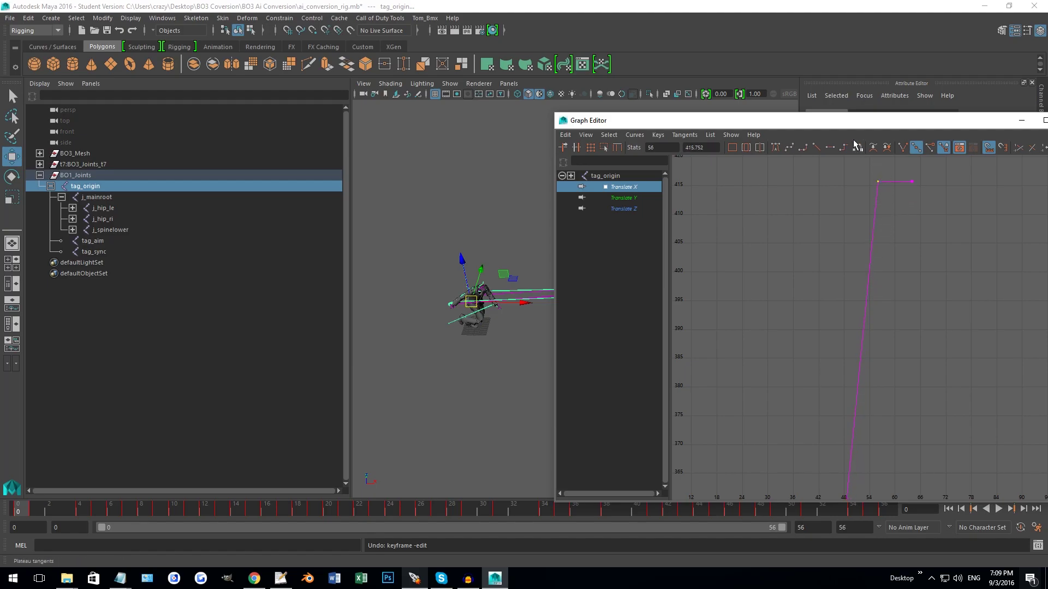
Move the Graph Editor clear of the character, play the sprint to check its forward speed, and stop playback.
{"action": "left_click_drag", "start_coordinate": [844, 121], "coordinate": [1028, 117]}
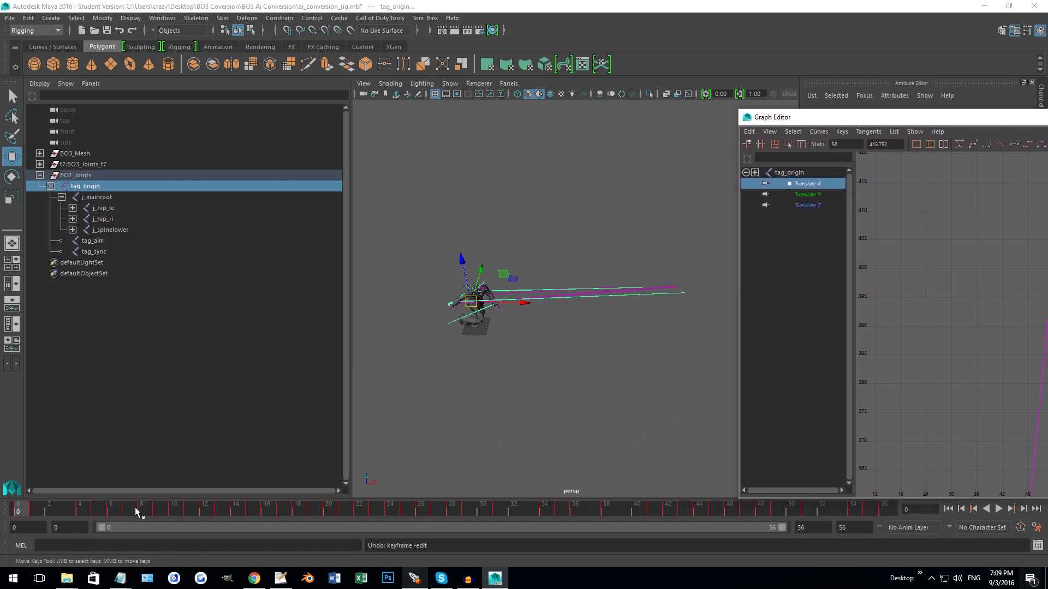
{"action": "left_click", "coordinate": [999, 508]}
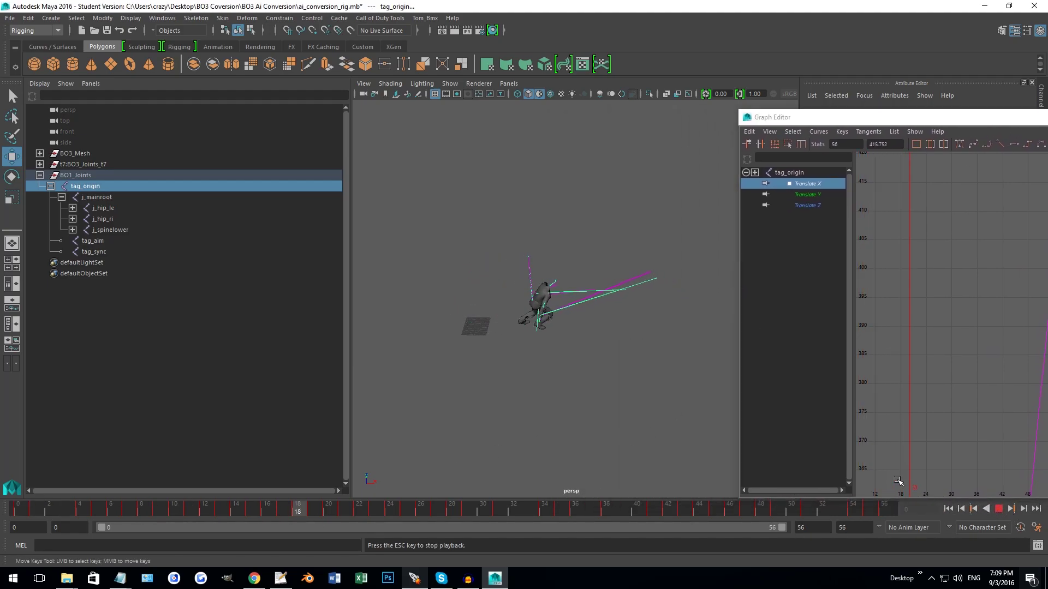
{"action": "left_click", "coordinate": [998, 507]}
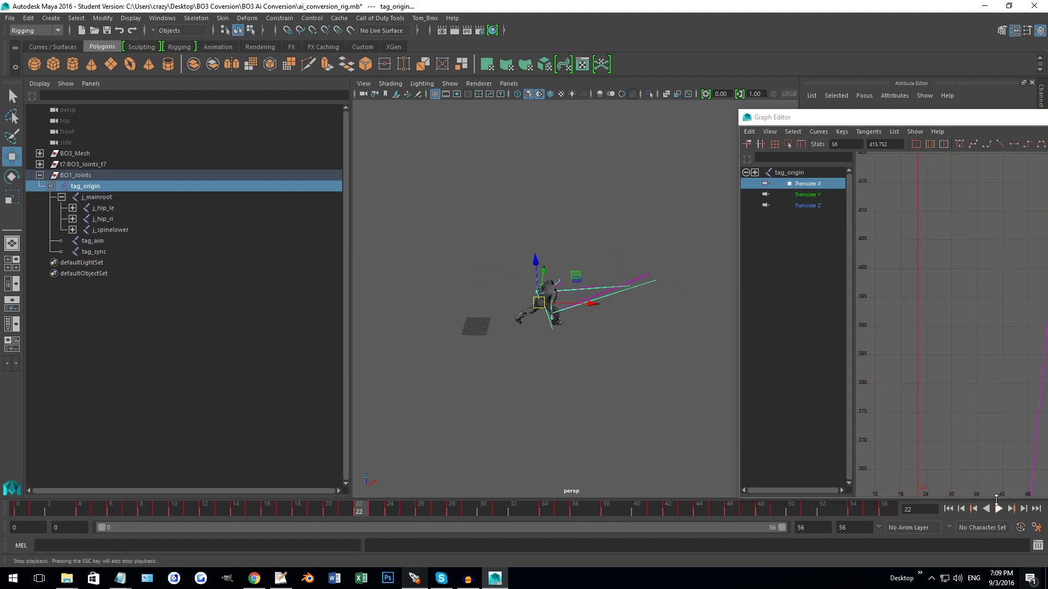
Raise the last Translate X key at frame 56 to about 560 so the character travels farther.
{"action": "middle_click_drag", "start_coordinate": [964, 317], "coordinate": [852, 483], "text": "alt"}
{"action": "middle_click_drag", "start_coordinate": [937, 339], "coordinate": [945, 191], "text": "alt"}
{"action": "scroll", "coordinate": [955, 225], "scroll_direction": "up", "scroll_amount": 3}
{"action": "middle_click_drag", "start_coordinate": [957, 245], "coordinate": [973, 407], "text": "alt"}
{"action": "middle_click_drag", "start_coordinate": [955, 361], "coordinate": [990, 485], "text": "alt"}
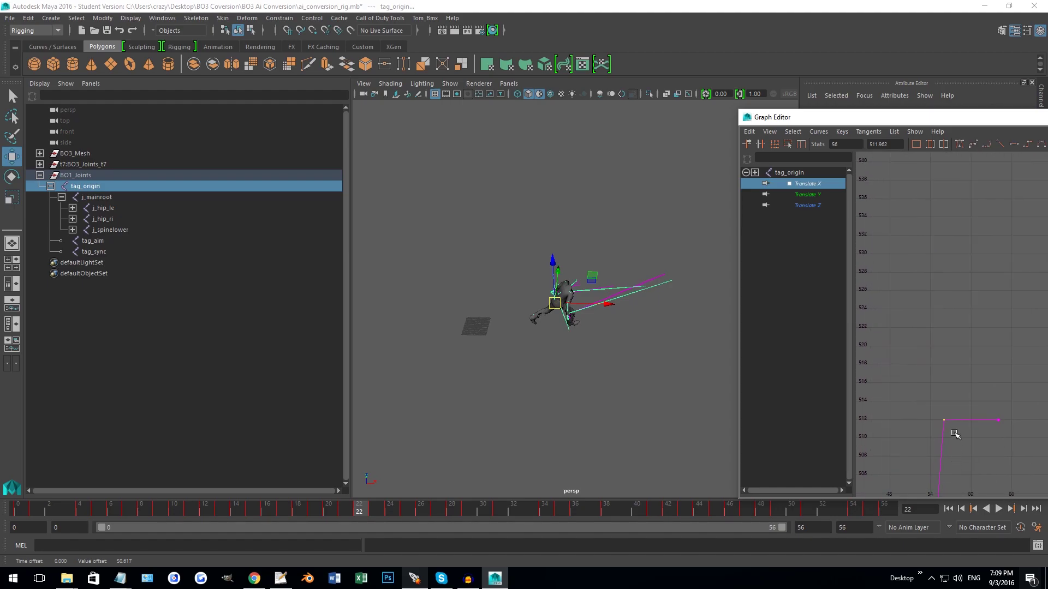
{"action": "middle_click_drag", "start_coordinate": [946, 431], "coordinate": [970, 187]}
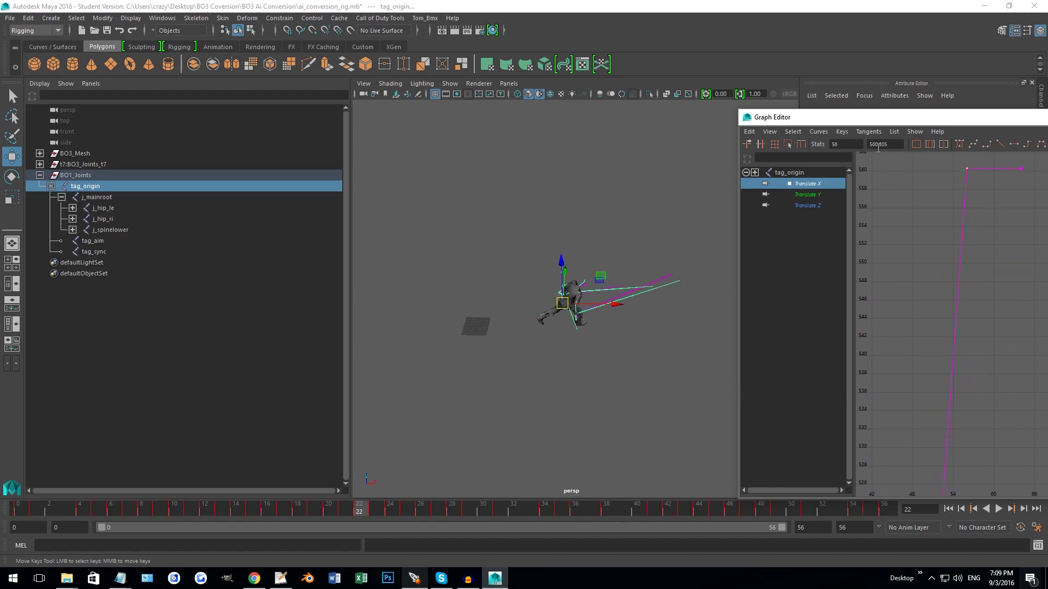
Raise the last Translate X key to about 589.5 and play the sprint briefly to check its speed.
{"action": "left_click_drag", "start_coordinate": [870, 121], "coordinate": [919, 121]}
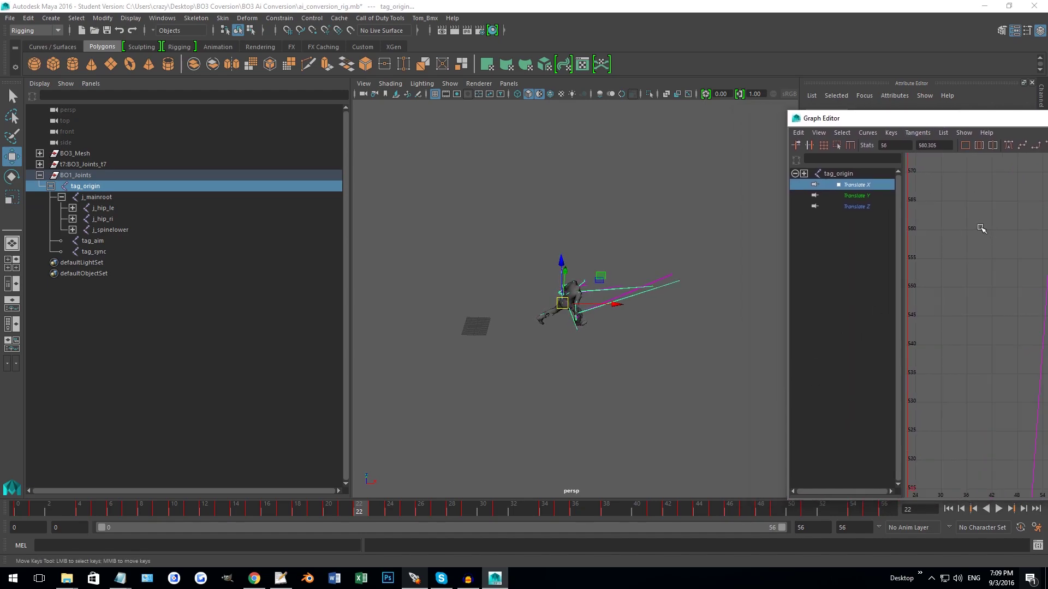
{"action": "middle_click_drag", "start_coordinate": [989, 341], "coordinate": [993, 163]}
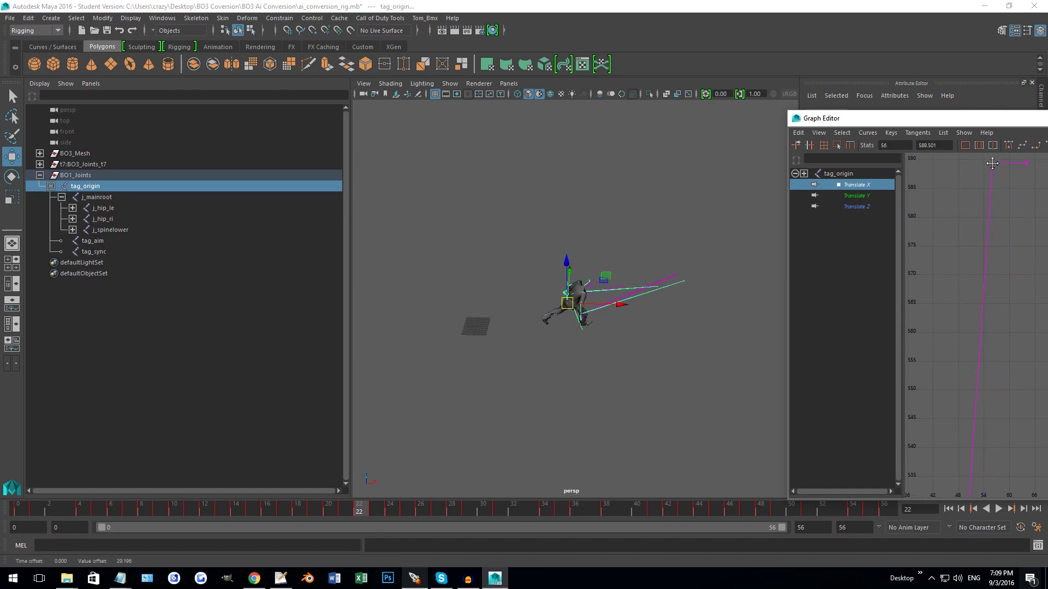
{"action": "left_click", "coordinate": [998, 509]}
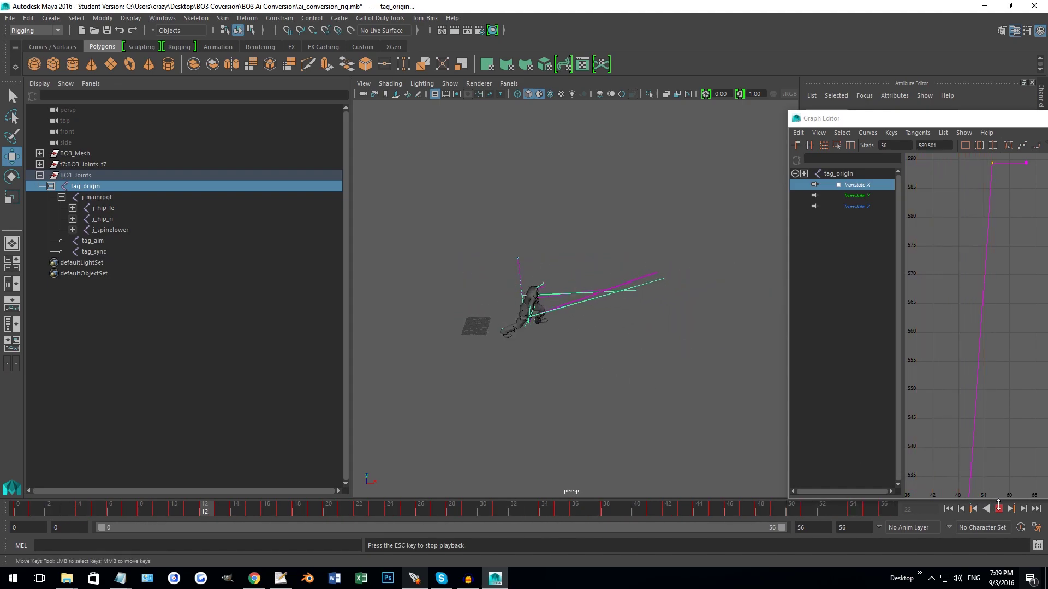
{"action": "left_click", "coordinate": [999, 509]}
Raise the last Translate X key to about 755.2 to make the forward movement considerably faster.
{"action": "middle_click_drag", "start_coordinate": [985, 280], "coordinate": [975, 409], "text": "alt"}
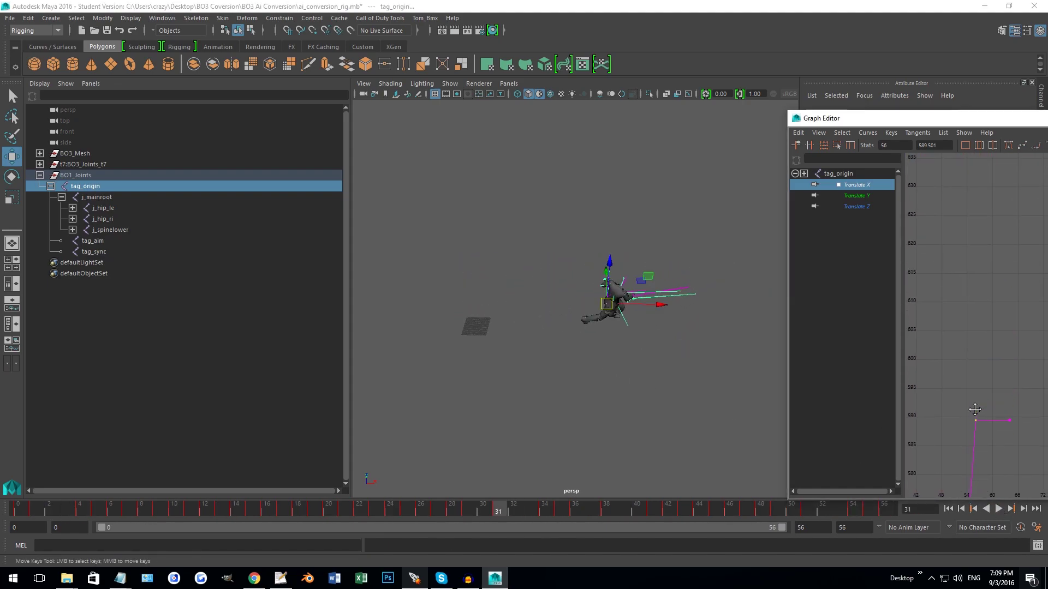
{"action": "middle_click_drag", "start_coordinate": [991, 472], "coordinate": [992, 218]}
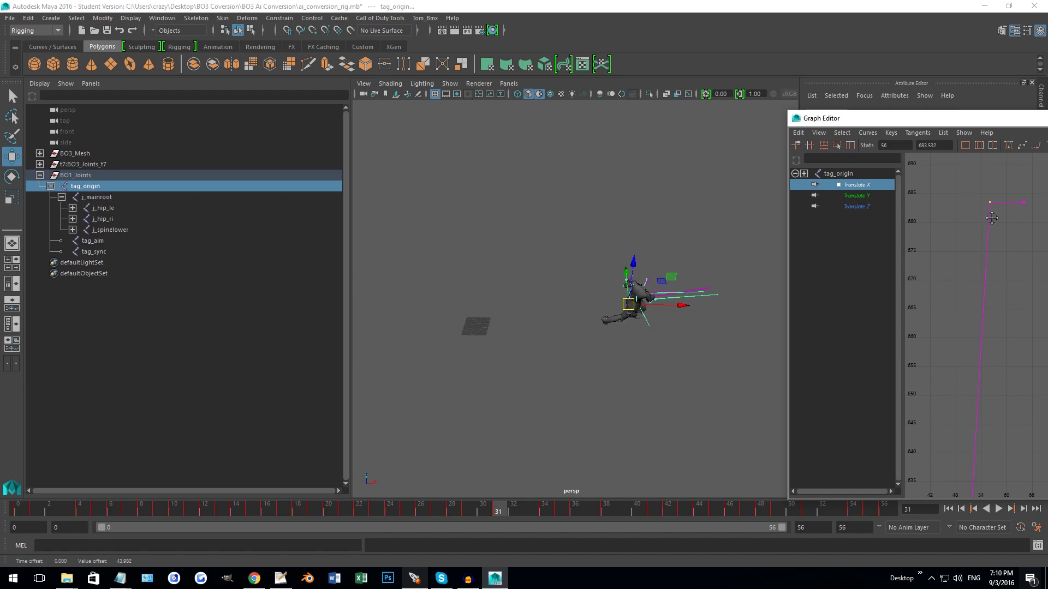
{"action": "key", "text": "ctrl+z"}
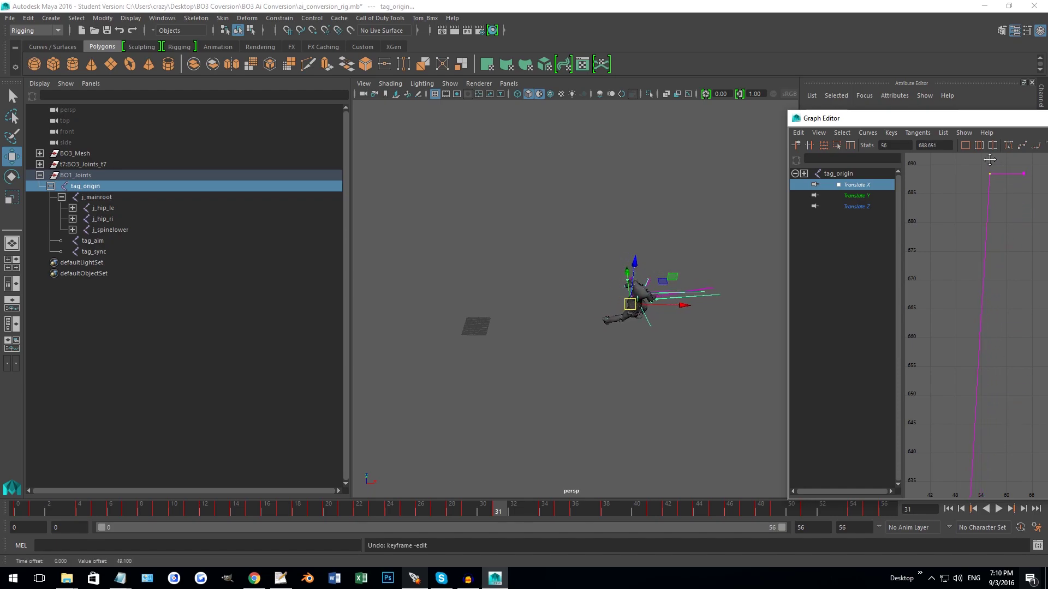
{"action": "key", "text": "ctrl+z"}
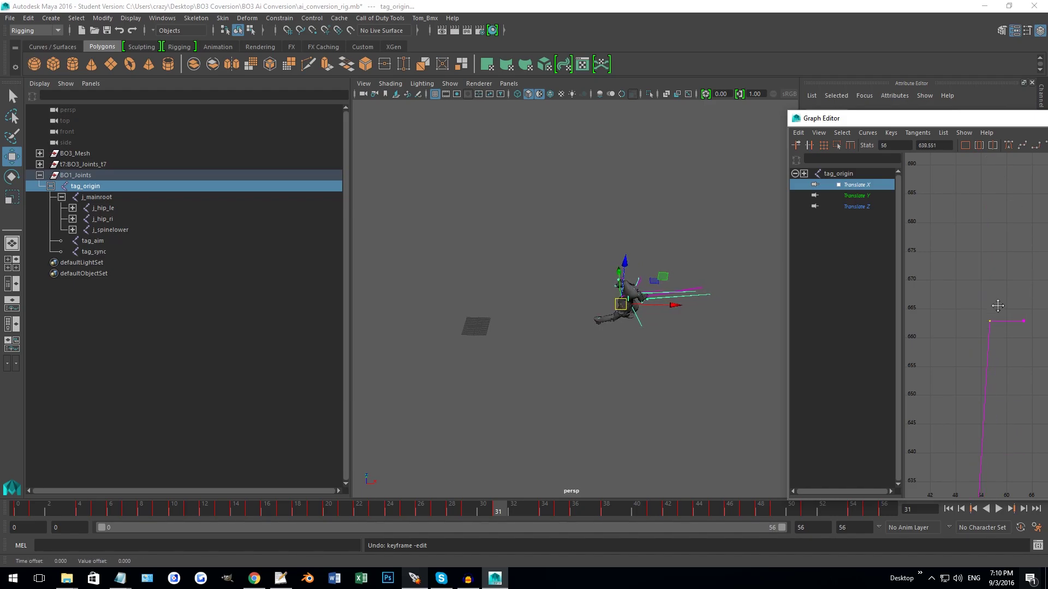
{"action": "middle_click_drag", "start_coordinate": [998, 159], "coordinate": [996, 447], "text": "alt"}
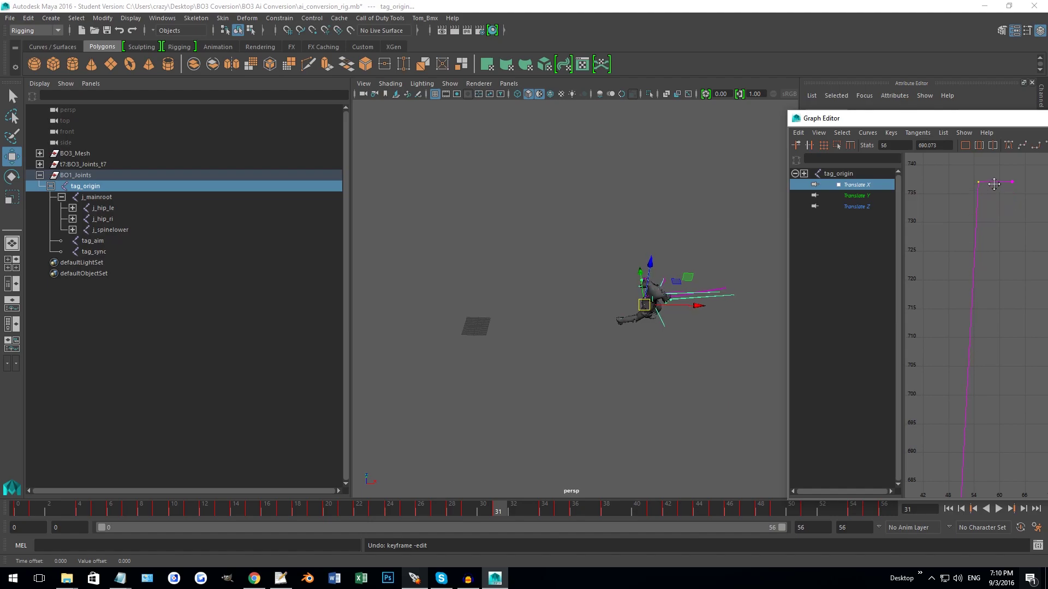
{"action": "middle_click_drag", "start_coordinate": [994, 185], "coordinate": [1000, 366]}
{"action": "middle_click_drag", "start_coordinate": [998, 362], "coordinate": [994, 354]}
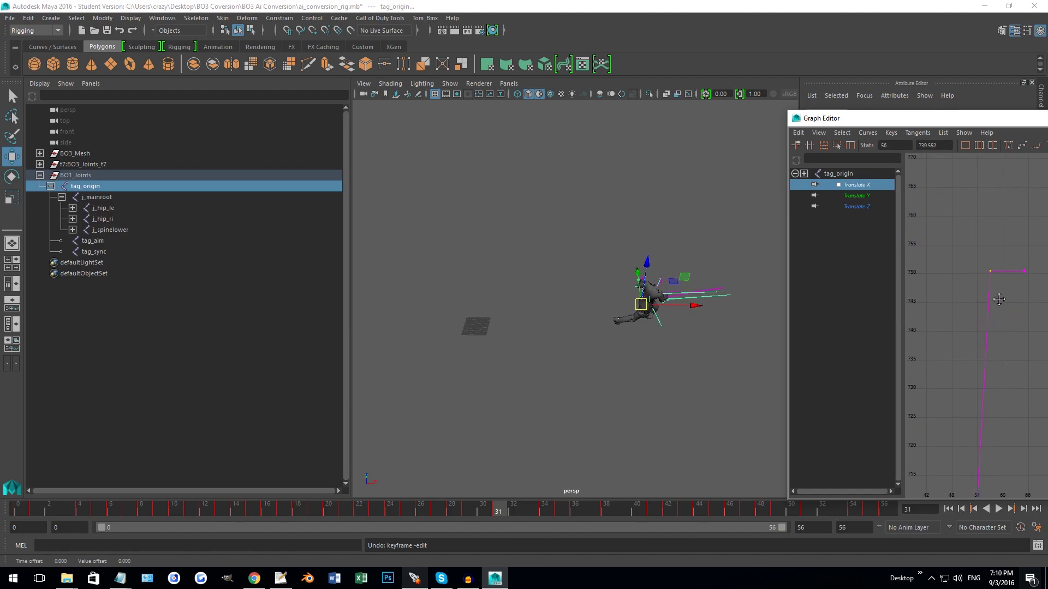
{"action": "middle_click_drag", "start_coordinate": [1002, 281], "coordinate": [993, 324]}
Play the sprint and examine its forward speed from several angles and distances.
{"action": "left_click", "coordinate": [998, 508]}
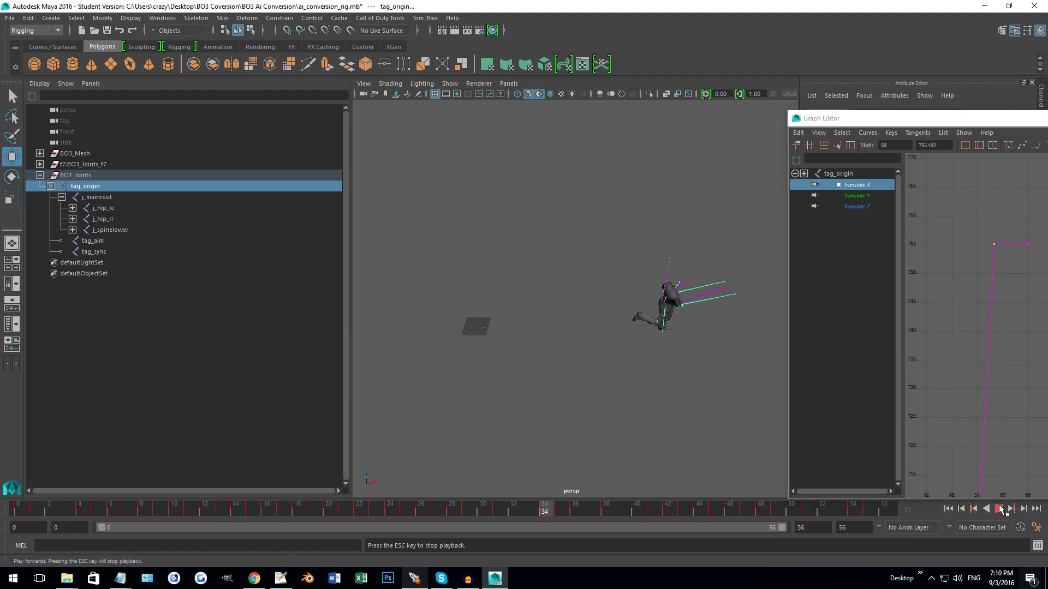
{"action": "left_click_drag", "start_coordinate": [707, 451], "coordinate": [643, 410], "text": "alt"}
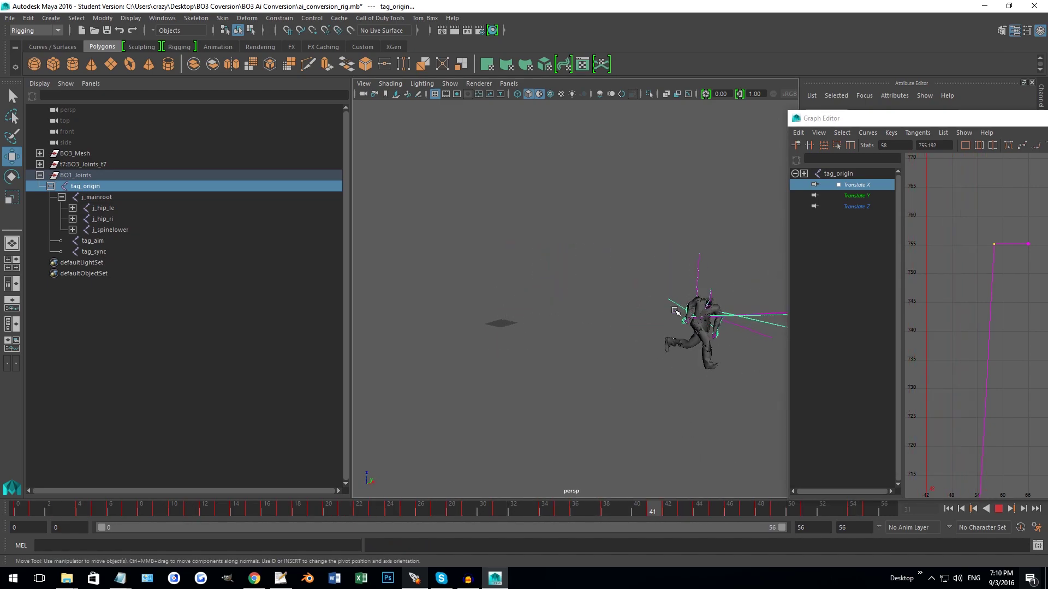
{"action": "left_click_drag", "start_coordinate": [660, 419], "coordinate": [680, 358], "text": "alt"}
{"action": "scroll", "coordinate": [651, 374], "scroll_direction": "up", "scroll_amount": 5}
{"action": "middle_click_drag", "start_coordinate": [648, 375], "coordinate": [673, 316], "text": "alt"}
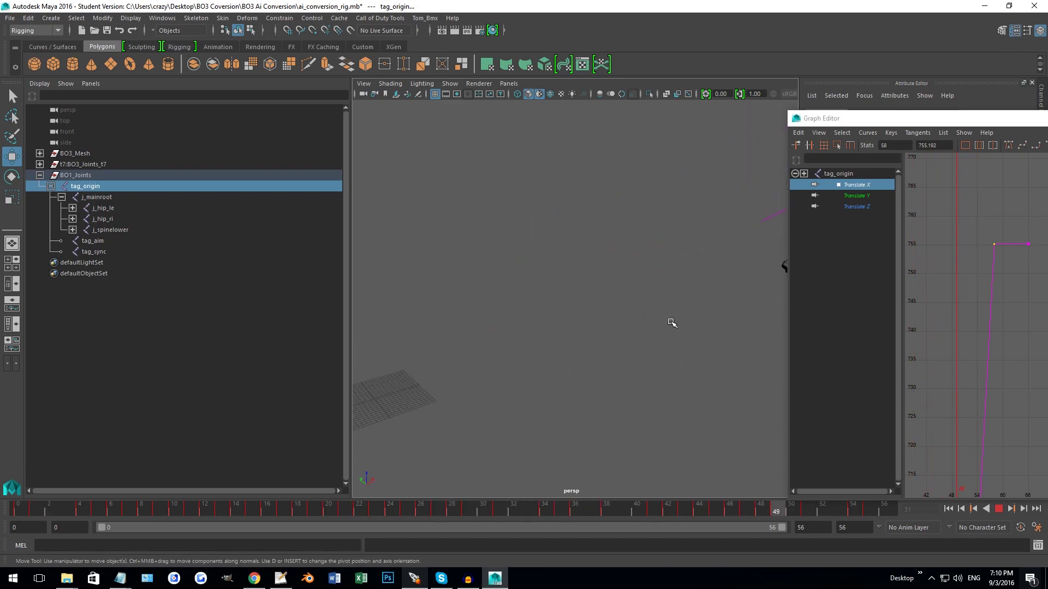
{"action": "scroll", "coordinate": [644, 330], "scroll_direction": "down", "scroll_amount": 3}
{"action": "middle_click_drag", "start_coordinate": [608, 339], "coordinate": [637, 332], "text": "alt"}
{"action": "left_click_drag", "start_coordinate": [618, 344], "coordinate": [508, 356], "text": "alt"}
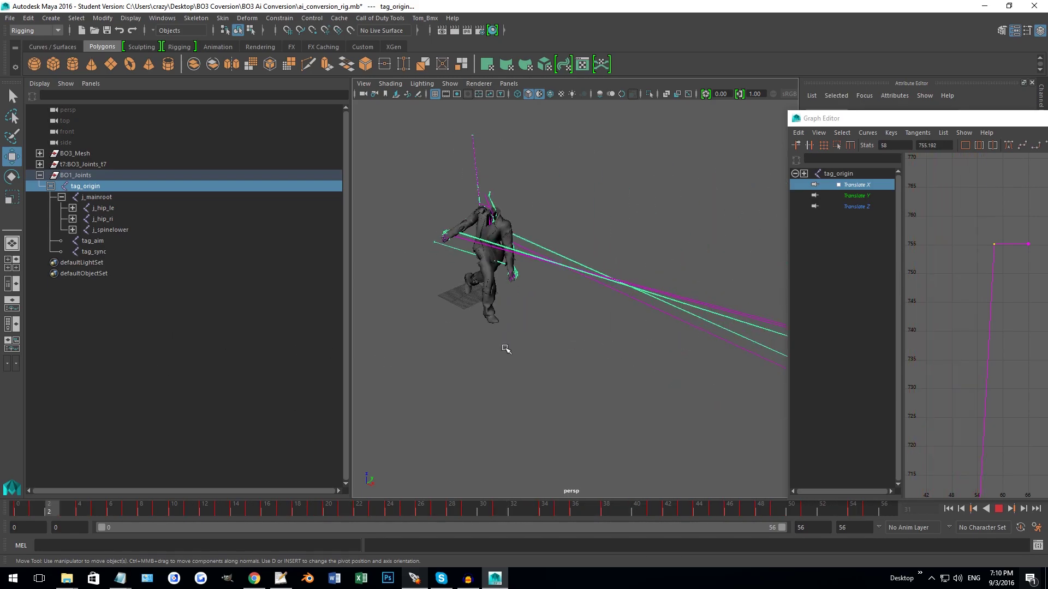
Close the Graph Editor, review the looping sprint in the unobstructed viewport, and stop playback.
{"action": "left_click_drag", "start_coordinate": [906, 123], "coordinate": [885, 149]}
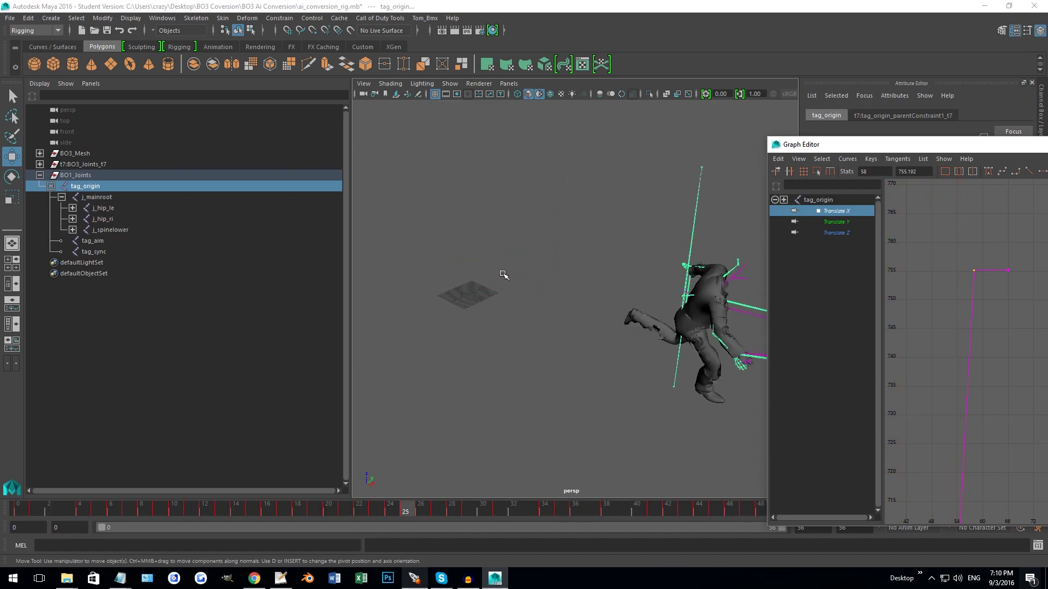
{"action": "left_click_drag", "start_coordinate": [516, 300], "coordinate": [538, 285], "text": "alt"}
{"action": "left_click_drag", "start_coordinate": [824, 139], "coordinate": [676, 133]}
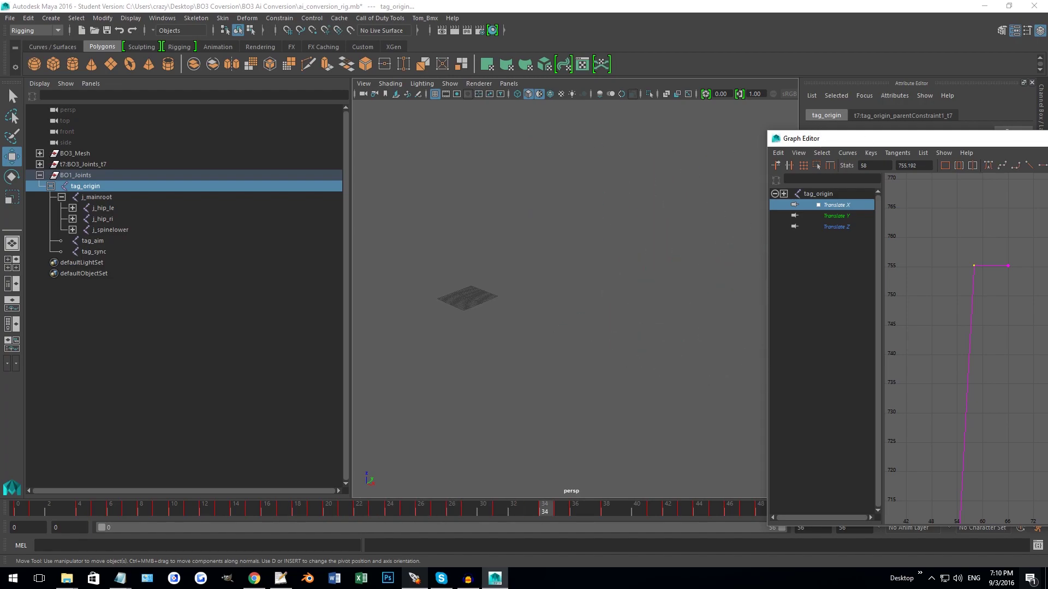
{"action": "left_click", "coordinate": [1047, 139]}
{"action": "left_click_drag", "start_coordinate": [724, 295], "coordinate": [798, 272], "text": "alt"}
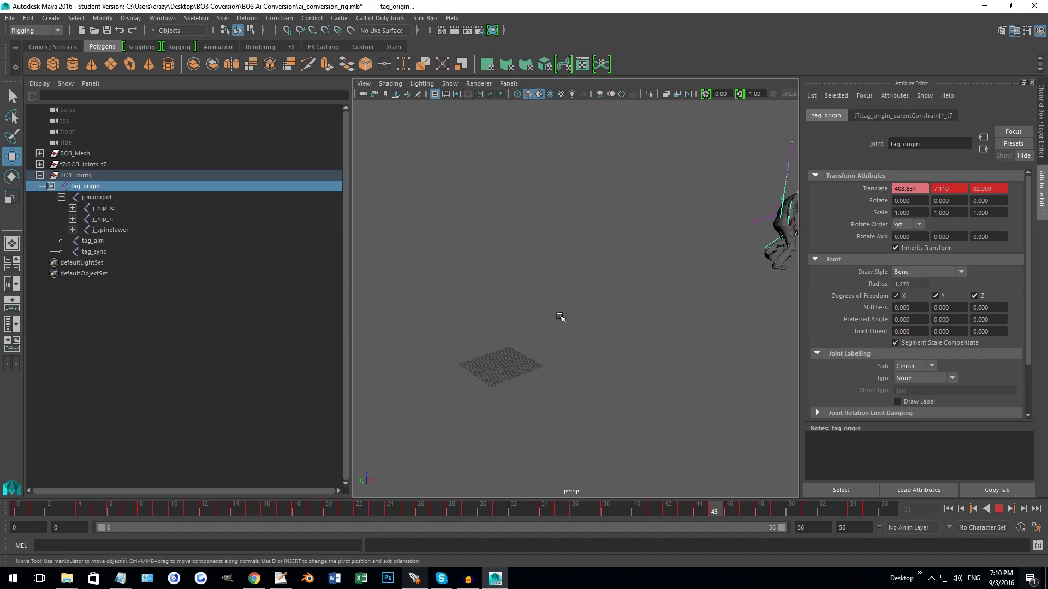
{"action": "left_click_drag", "start_coordinate": [538, 309], "coordinate": [550, 330], "text": "alt"}
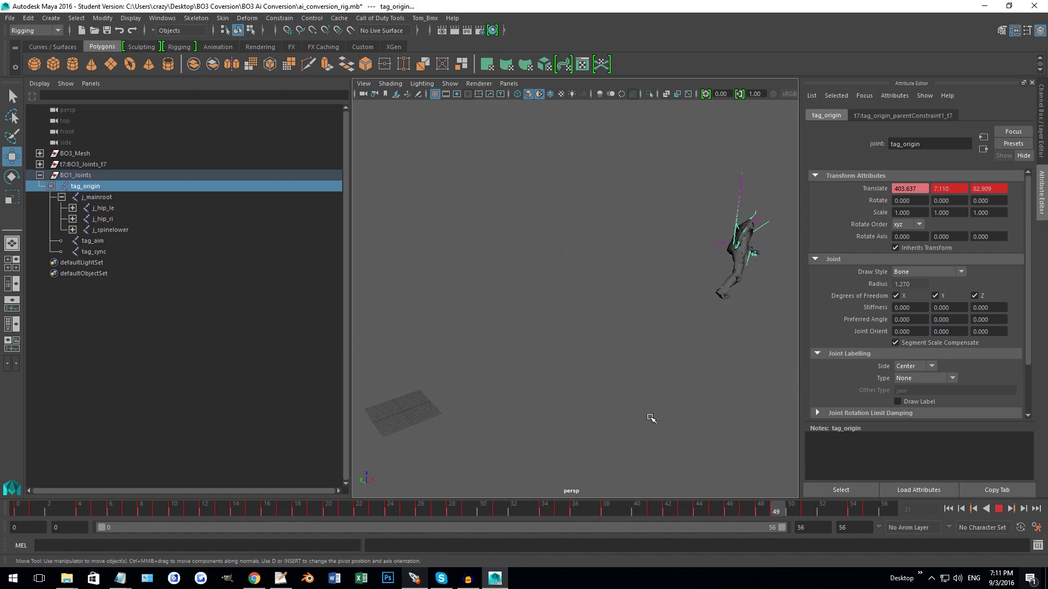
{"action": "key", "text": "Escape"}
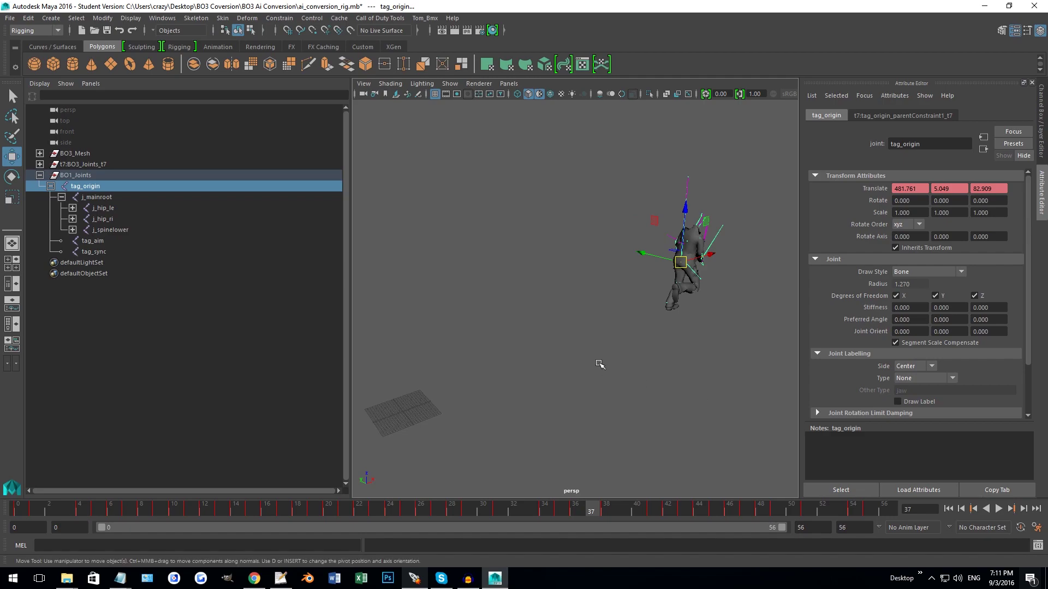
Return the animation to frame 0 and clear the tag_origin selection.
{"action": "mouse_move", "coordinate": [21, 515]}
{"action": "left_mouse_down"}
{"action": "mouse_move", "coordinate": [894, 505]}
{"action": "mouse_move", "coordinate": [226, 494]}
{"action": "mouse_move", "coordinate": [16, 505]}
{"action": "left_mouse_up"}
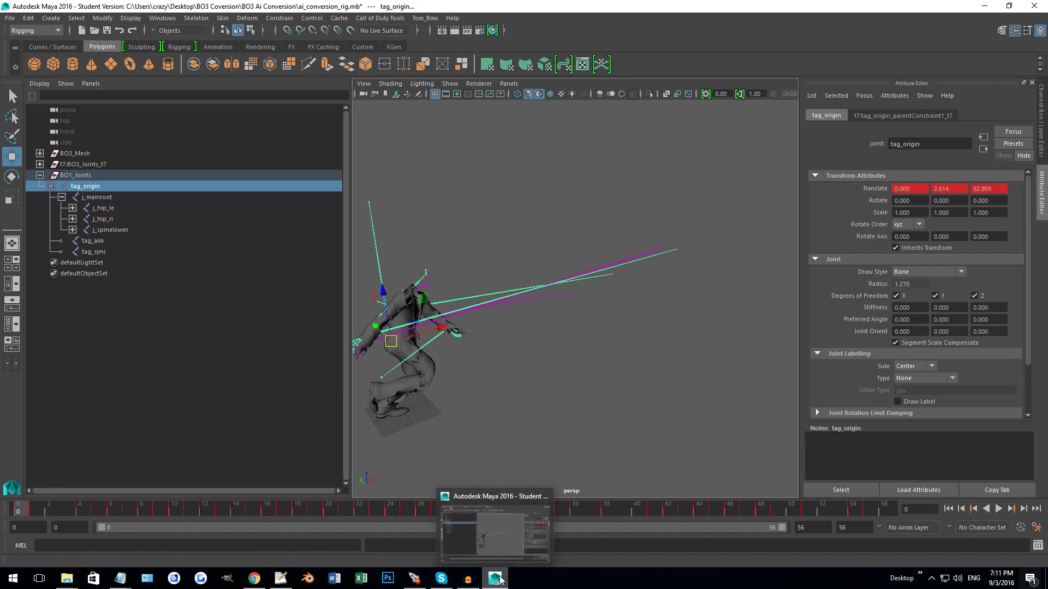
{"action": "left_click", "coordinate": [552, 239]}
{"action": "left_click_drag", "start_coordinate": [551, 239], "coordinate": [515, 337], "text": "alt"}
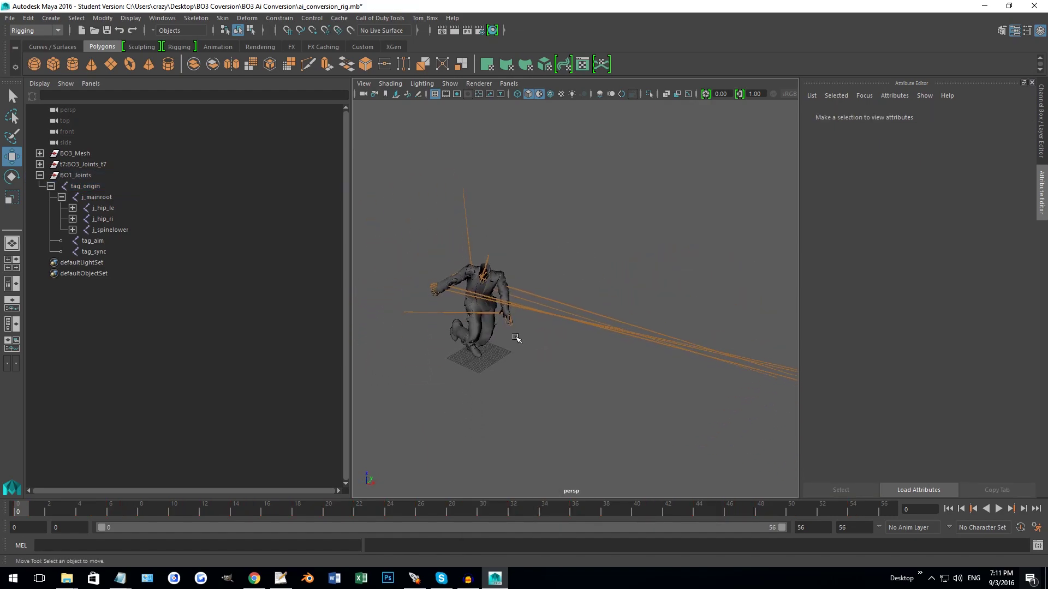
Collapse BO1_Joints and expand t7:BO3_Joints_t7 down to the children of t7:tag_origin_t7.
{"action": "left_click", "coordinate": [82, 175]}
{"action": "left_click", "coordinate": [40, 175]}
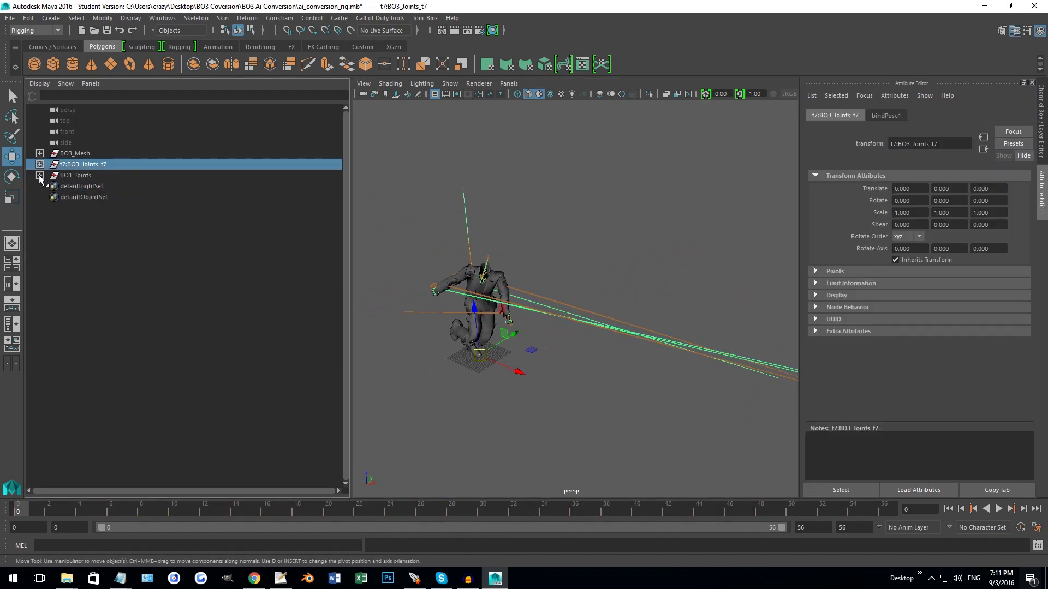
{"action": "left_click", "coordinate": [76, 164]}
{"action": "left_click", "coordinate": [40, 164]}
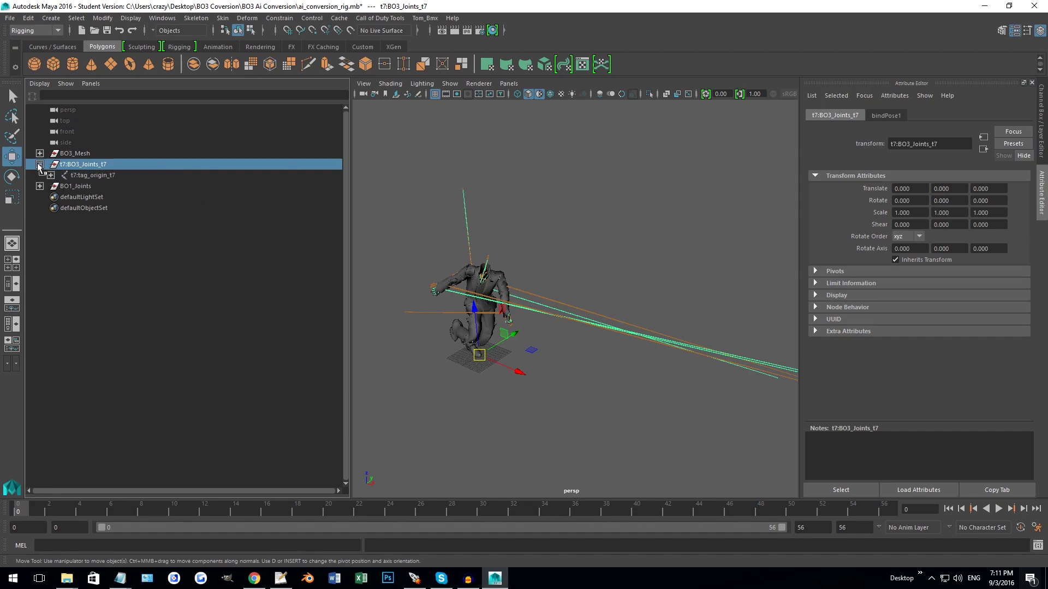
{"action": "left_click", "coordinate": [50, 176]}
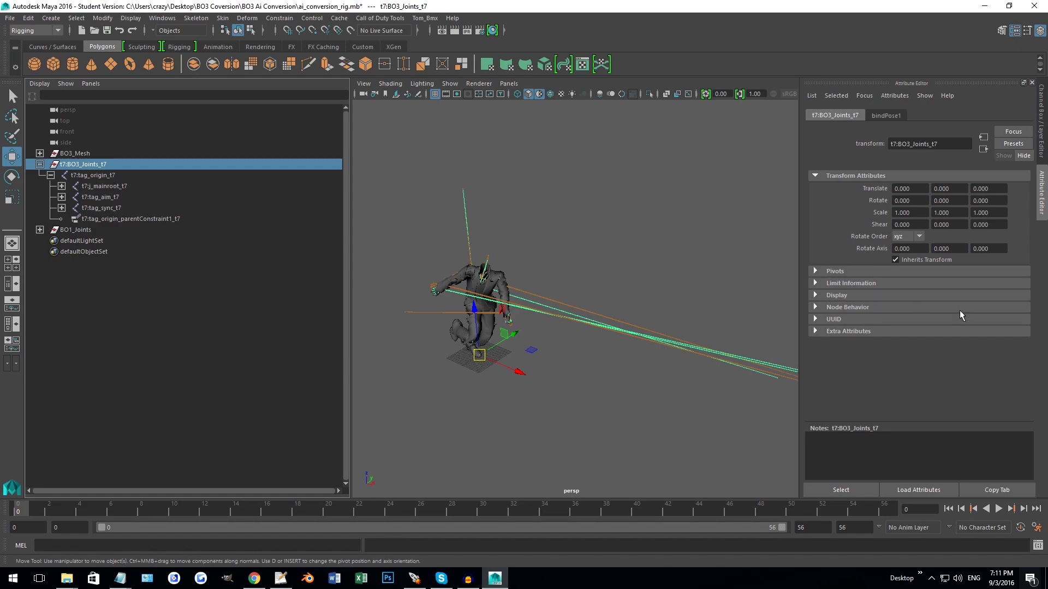
Switch to the File Explorer script folder to view removeNamespace.mel, and return to Maya.
{"action": "key", "text": "alt+Tab"}
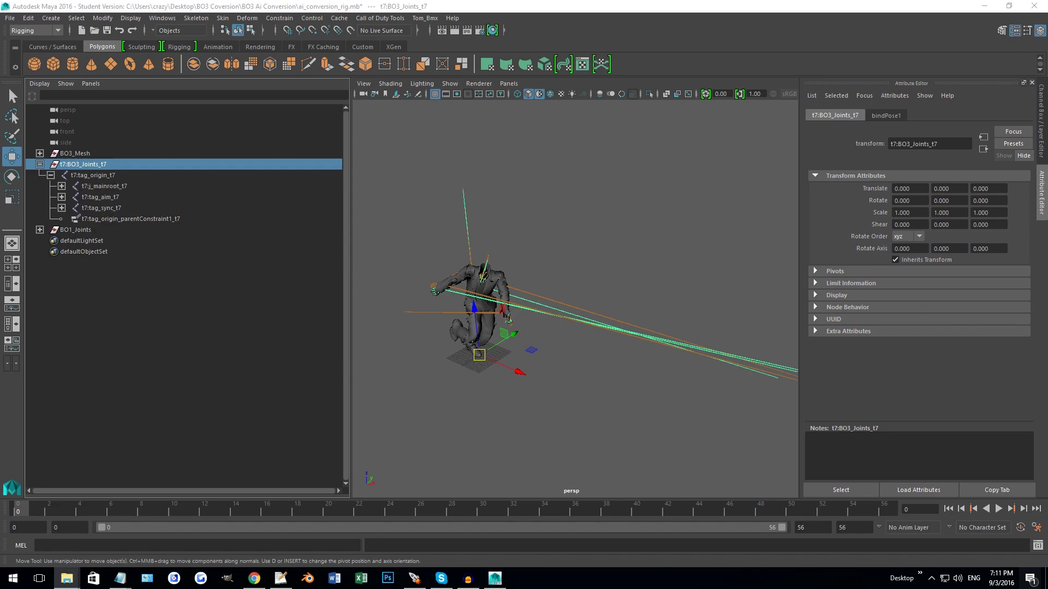
{"action": "left_click_drag", "start_coordinate": [1047, 196], "coordinate": [719, 165]}
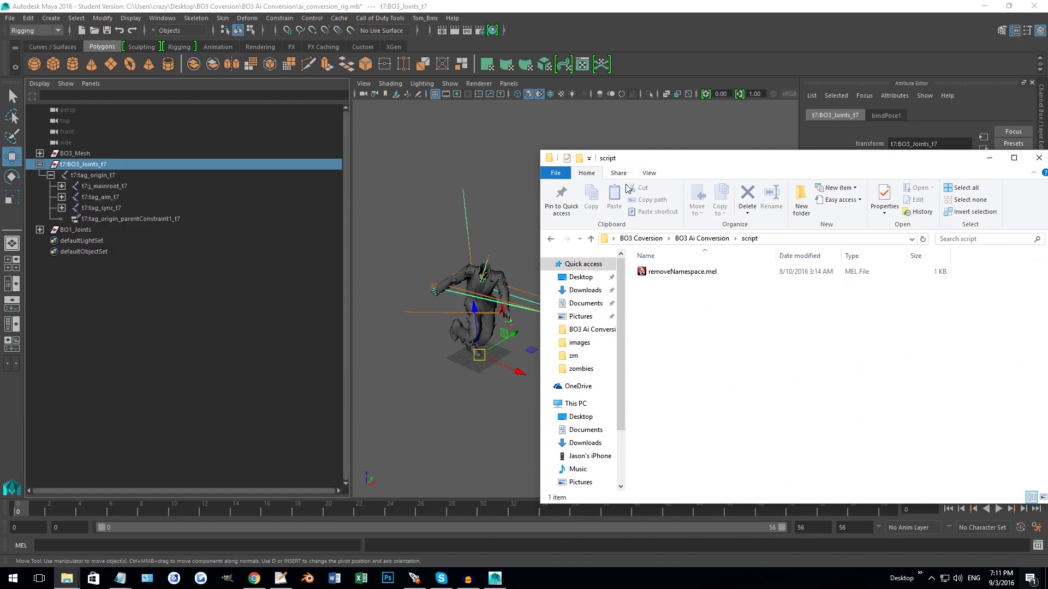
{"action": "left_click", "coordinate": [134, 189]}
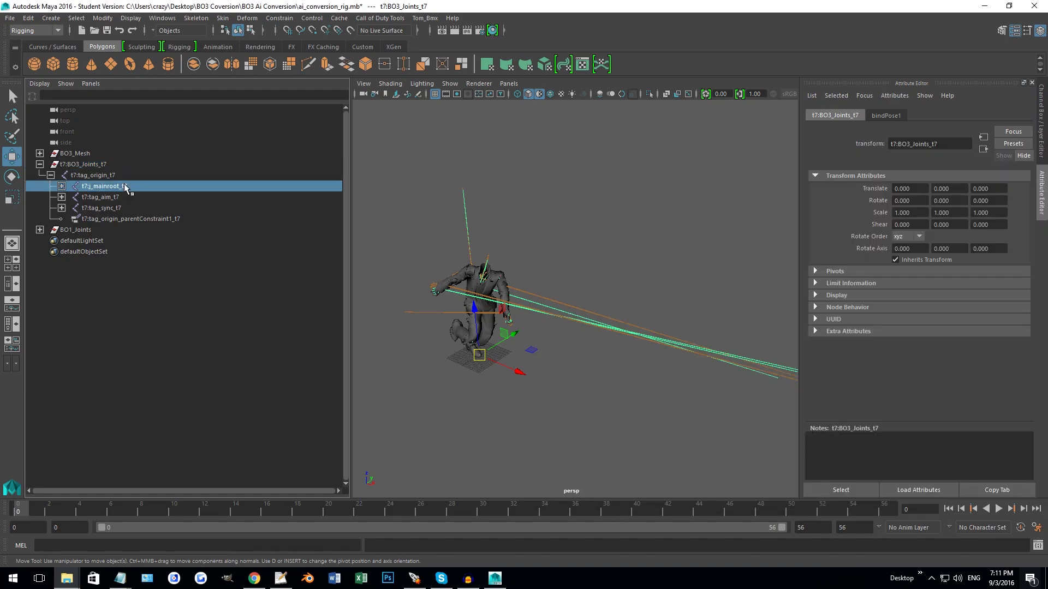
Select t7:BO3_Joints_t7 together with its entire hierarchy.
{"action": "left_click", "coordinate": [92, 163]}
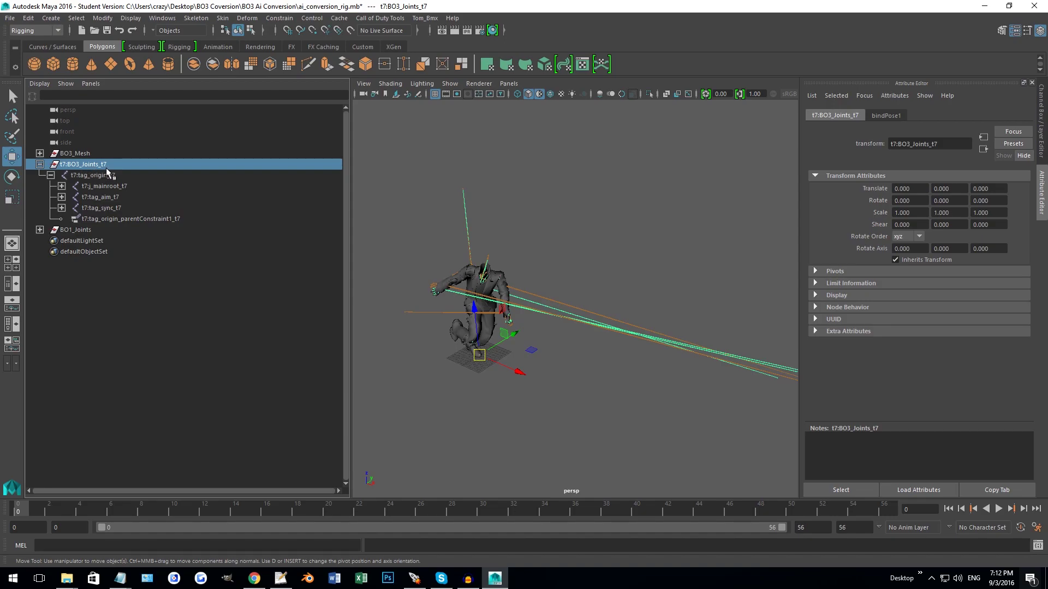
{"action": "left_click", "coordinate": [76, 18]}
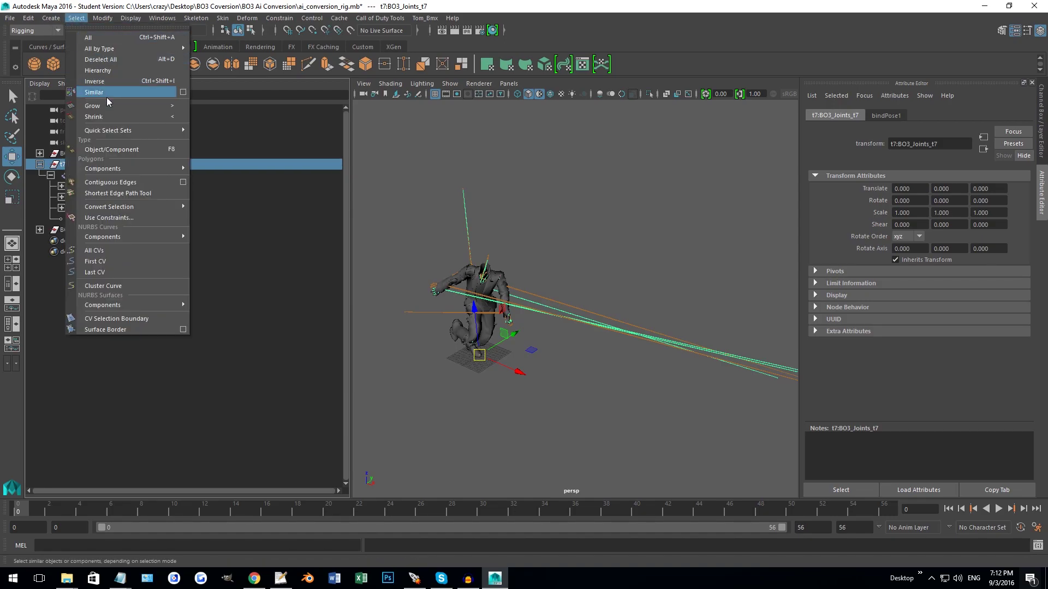
{"action": "left_click", "coordinate": [109, 71]}
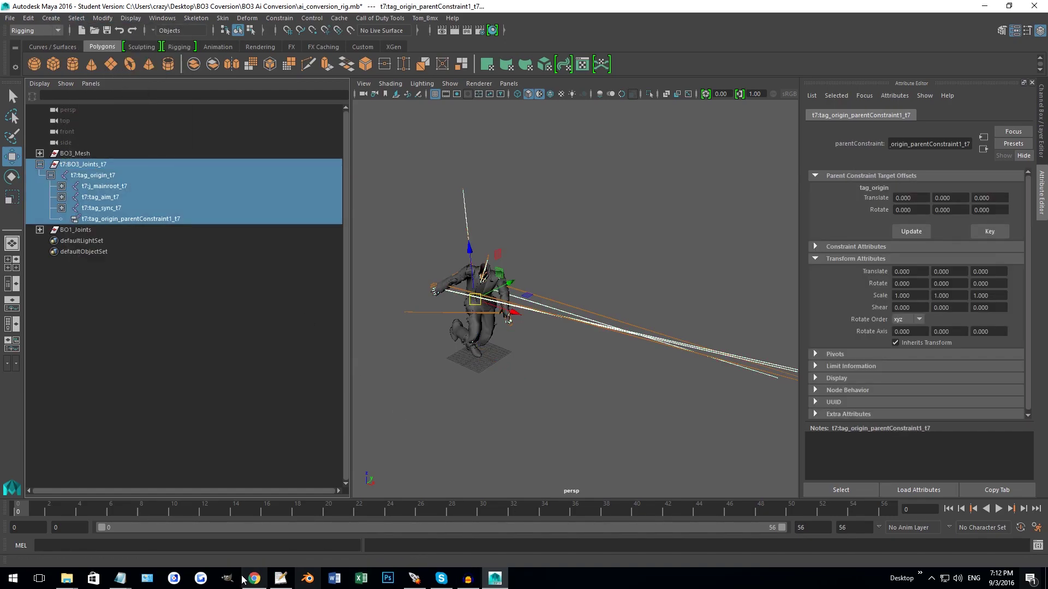
Run removeNamespace.mel from the script folder on the selected BO3 joints, repeating it to strip their _t7 suffixes.
{"action": "mouse_move", "coordinate": [66, 578]}
{"action": "left_click", "coordinate": [46, 532]}
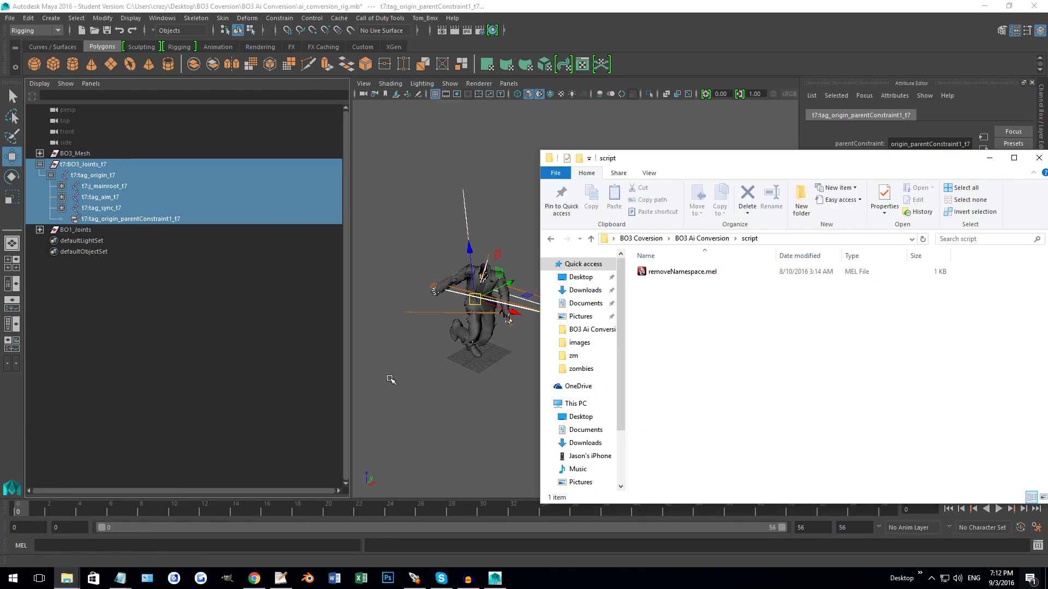
{"action": "left_click_drag", "start_coordinate": [671, 271], "coordinate": [481, 228]}
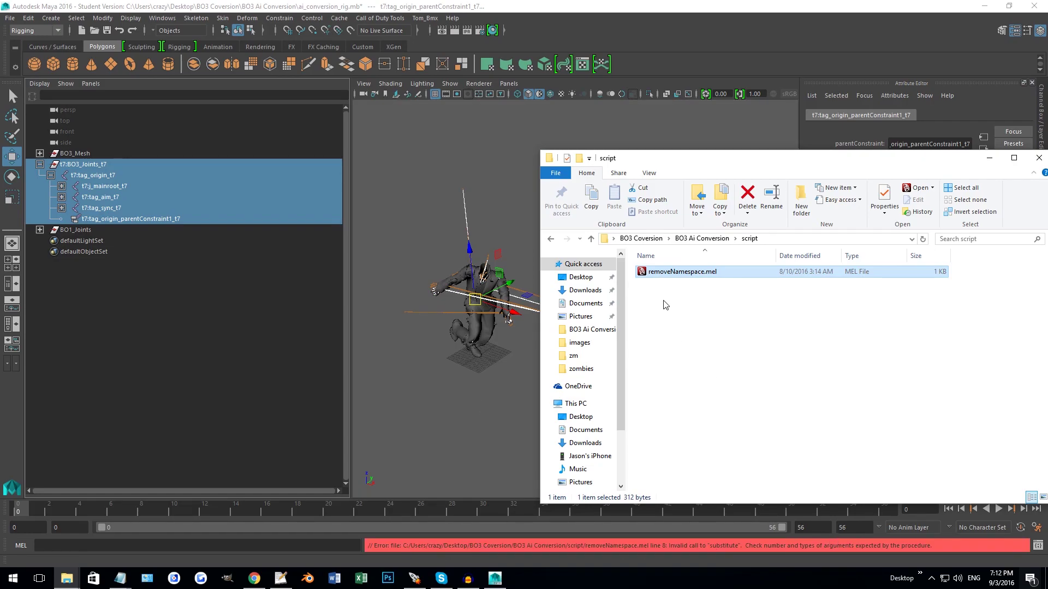
{"action": "left_click_drag", "start_coordinate": [676, 276], "coordinate": [503, 263]}
{"action": "left_click_drag", "start_coordinate": [486, 202], "coordinate": [486, 202]}
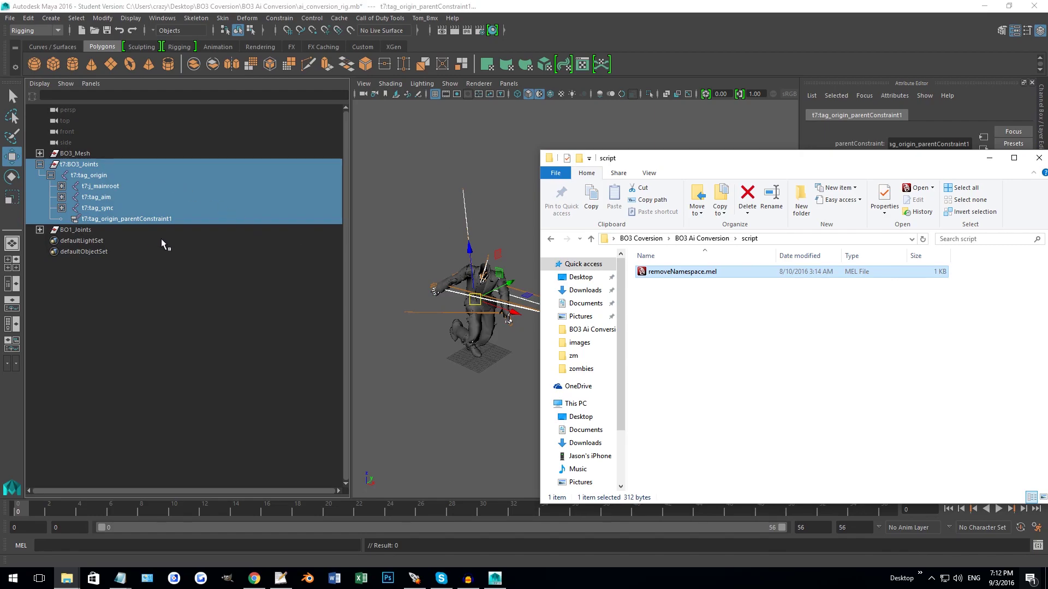
Check the renamed BO3 joints and select t7:tag_origin together with its entire hierarchy.
{"action": "left_click", "coordinate": [159, 208]}
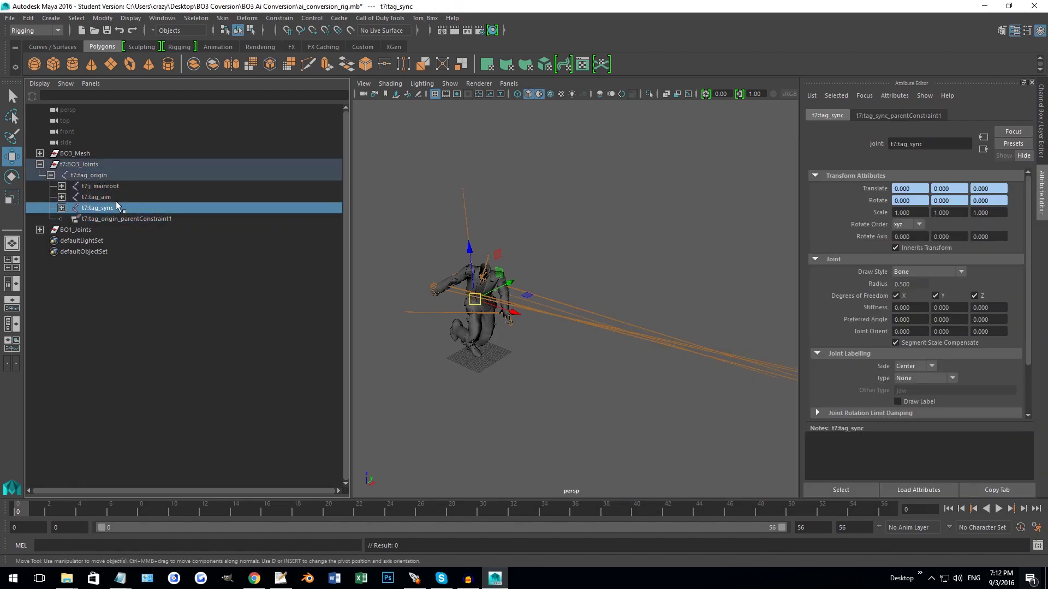
{"action": "left_click", "coordinate": [98, 175]}
{"action": "left_click", "coordinate": [100, 165]}
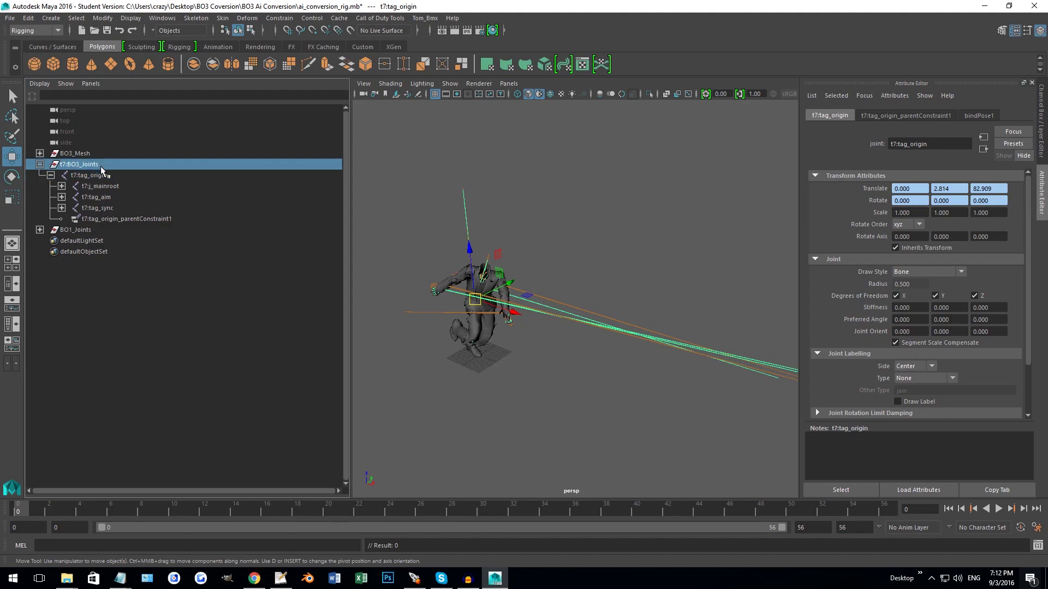
{"action": "left_click", "coordinate": [94, 175]}
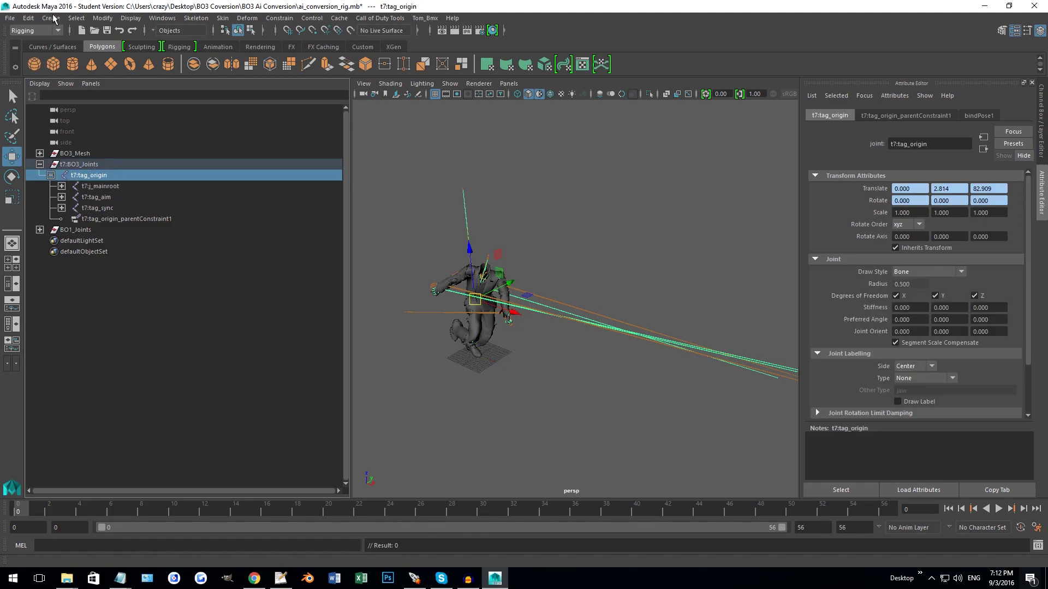
{"action": "left_click", "coordinate": [76, 18]}
{"action": "left_click", "coordinate": [104, 67]}
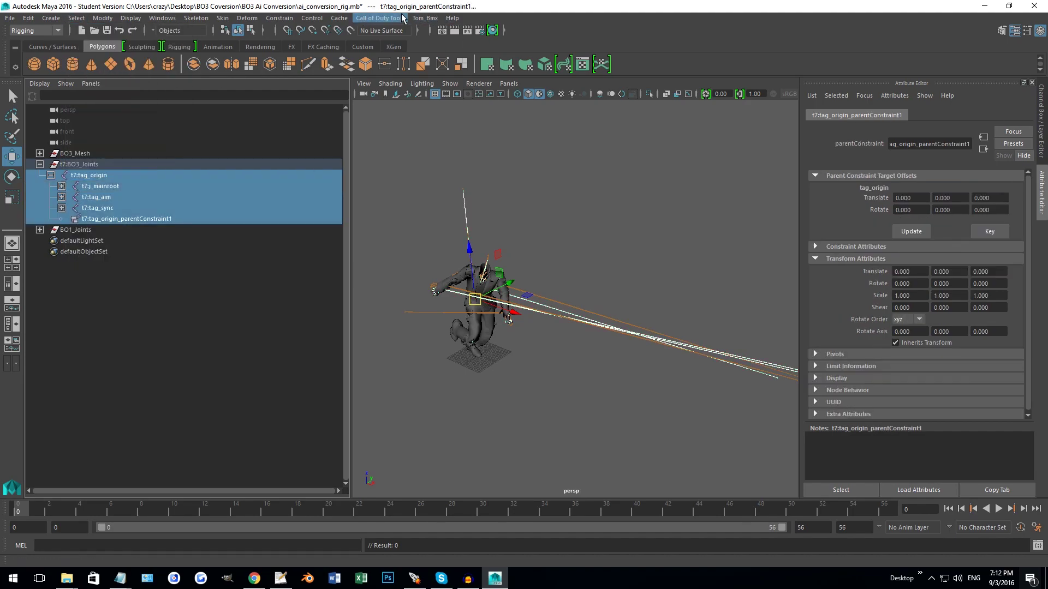
Open the Call of Duty Tools Export XAnim window, look at its save-location browser, and close both dialogs.
{"action": "left_click", "coordinate": [380, 18]}
{"action": "left_click", "coordinate": [402, 48]}
{"action": "left_click_drag", "start_coordinate": [748, 201], "coordinate": [576, 152]}
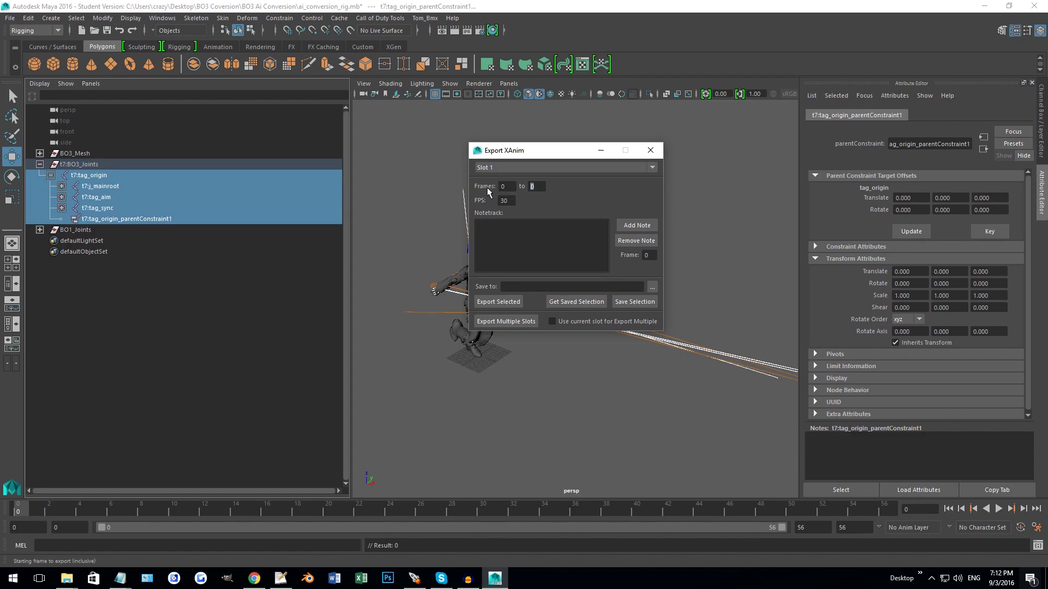
{"action": "left_click", "coordinate": [652, 287]}
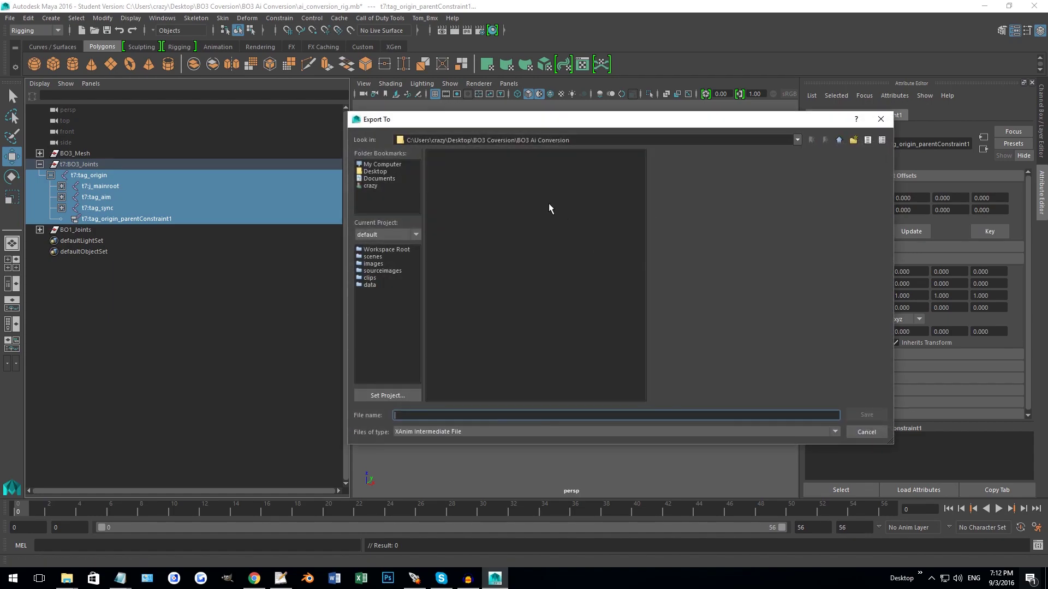
{"action": "left_click", "coordinate": [881, 119]}
{"action": "left_click", "coordinate": [644, 154]}
{"action": "left_click_drag", "start_coordinate": [558, 225], "coordinate": [601, 220], "text": "alt"}
{"action": "middle_click_drag", "start_coordinate": [602, 220], "coordinate": [613, 226], "text": "alt"}
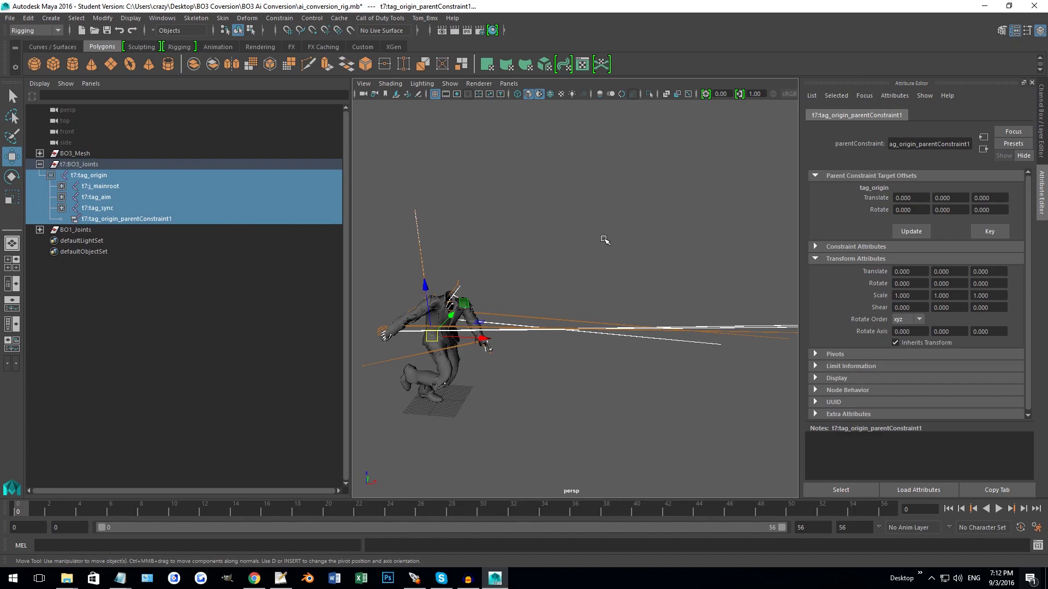